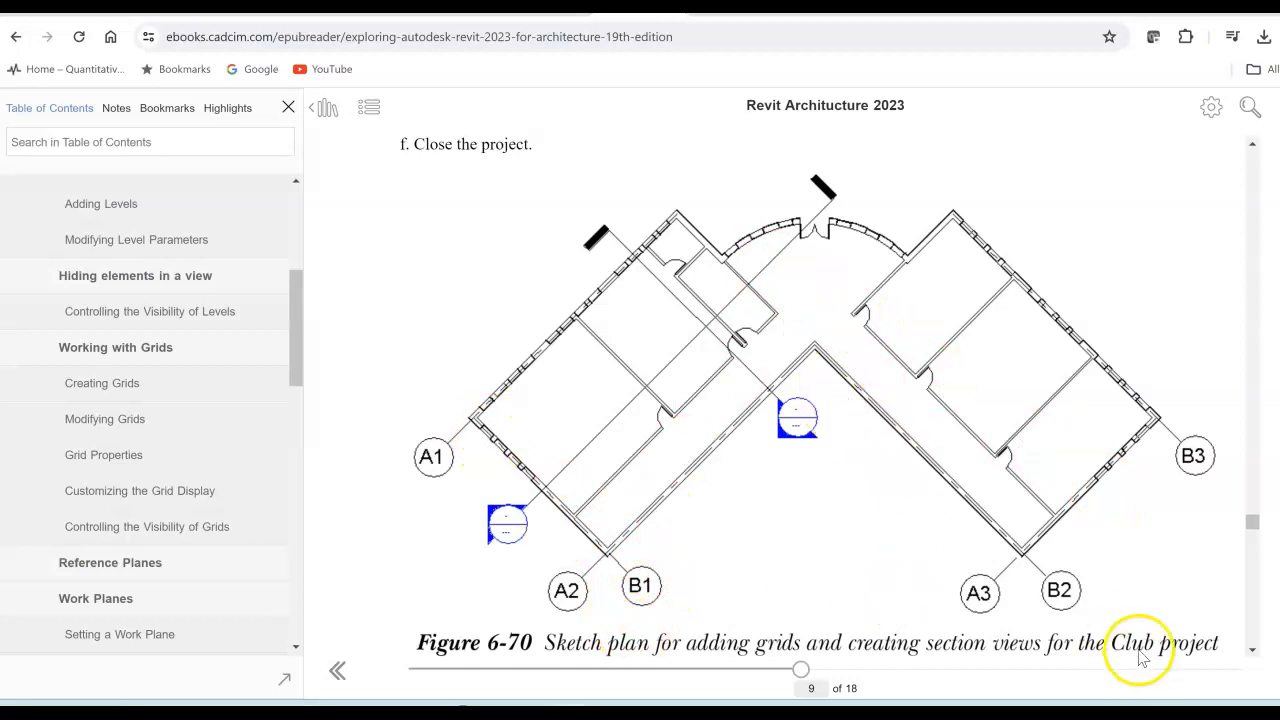
scroll(1080, 450, "down", 1)
scroll(1070, 450, "down", 5)
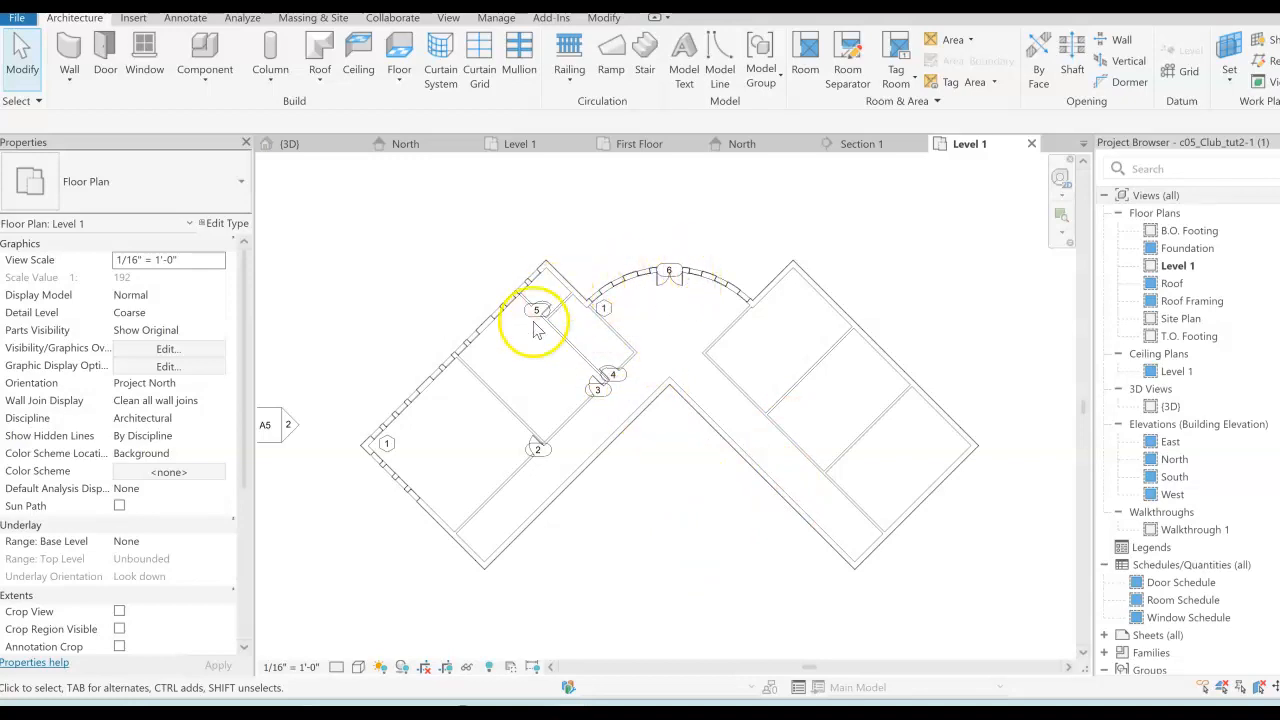
- Hide the entire window tag category in the Level 1 floor plan
left_click(389, 446)
right_click(390, 448)
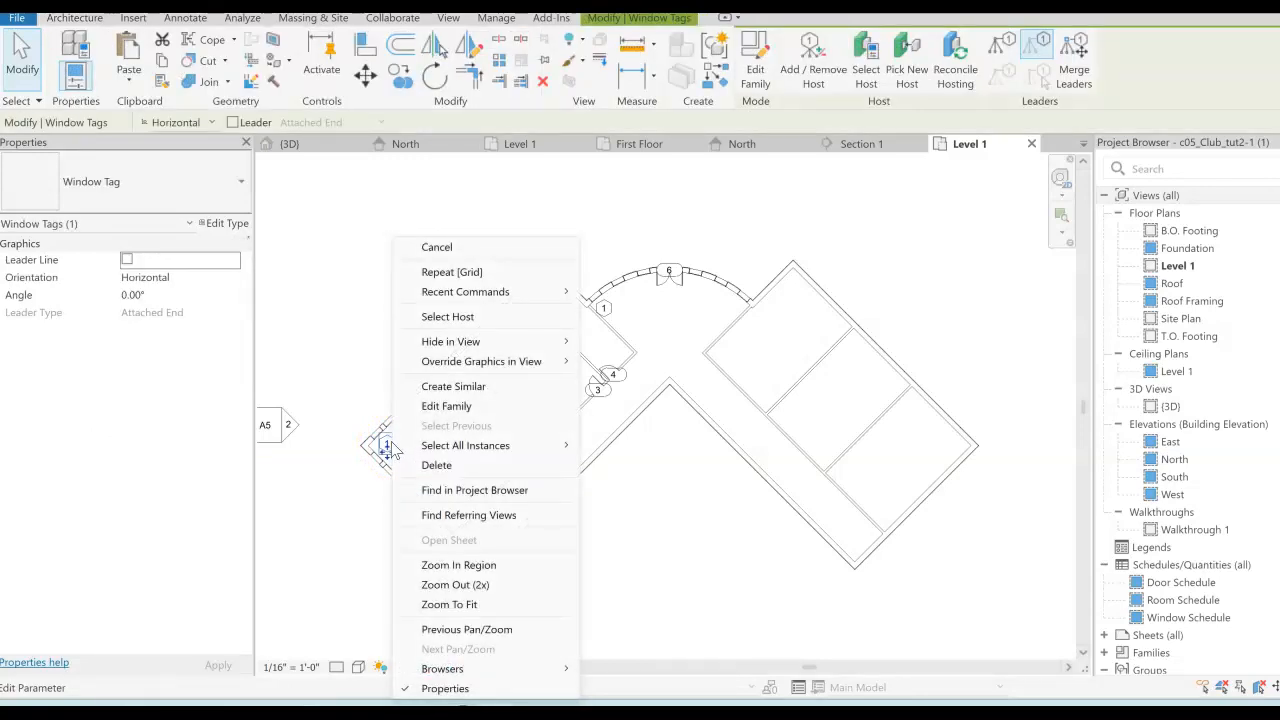
mouse_move(462, 450)
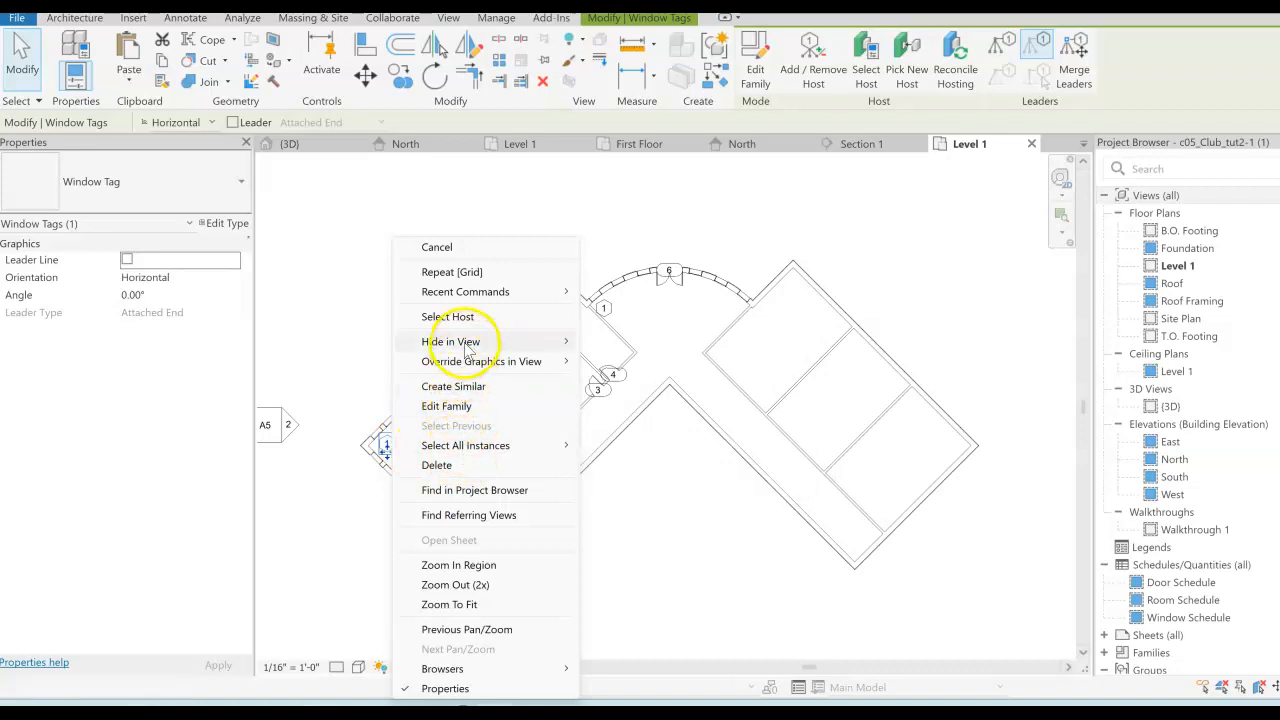
mouse_move(520, 342)
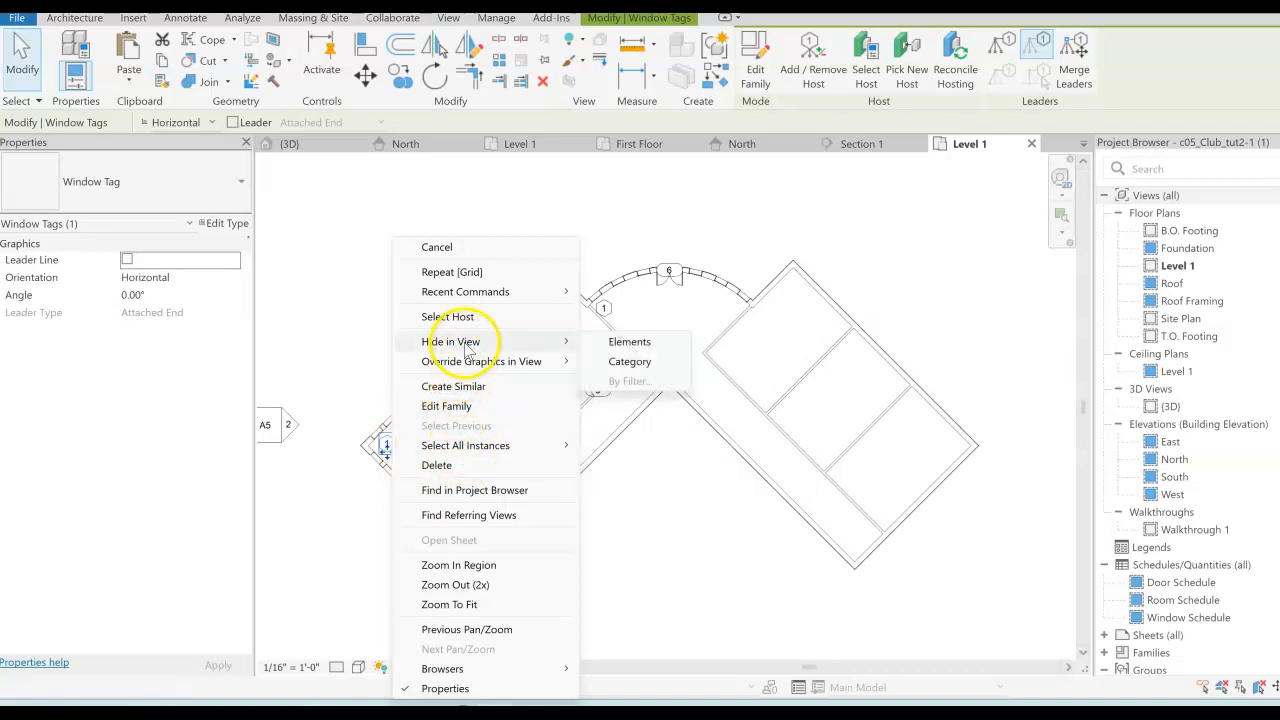
left_click(631, 361)
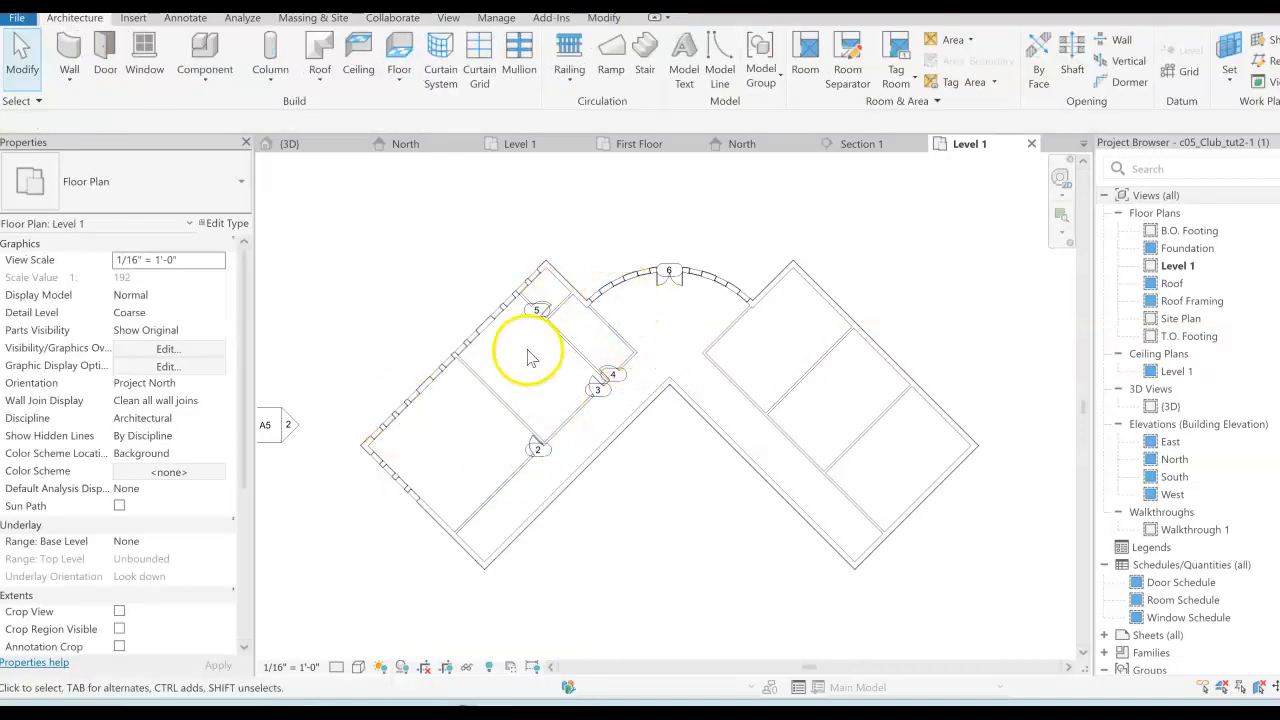
left_click(533, 318)
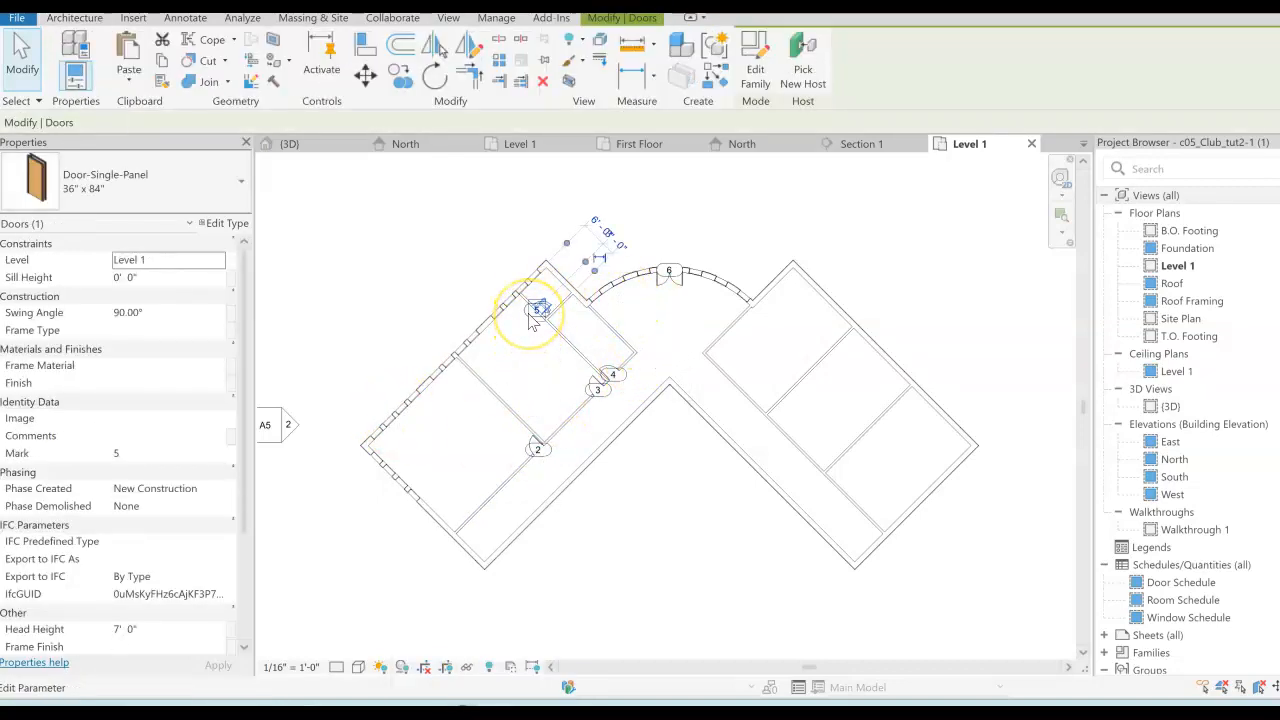
left_click(534, 382)
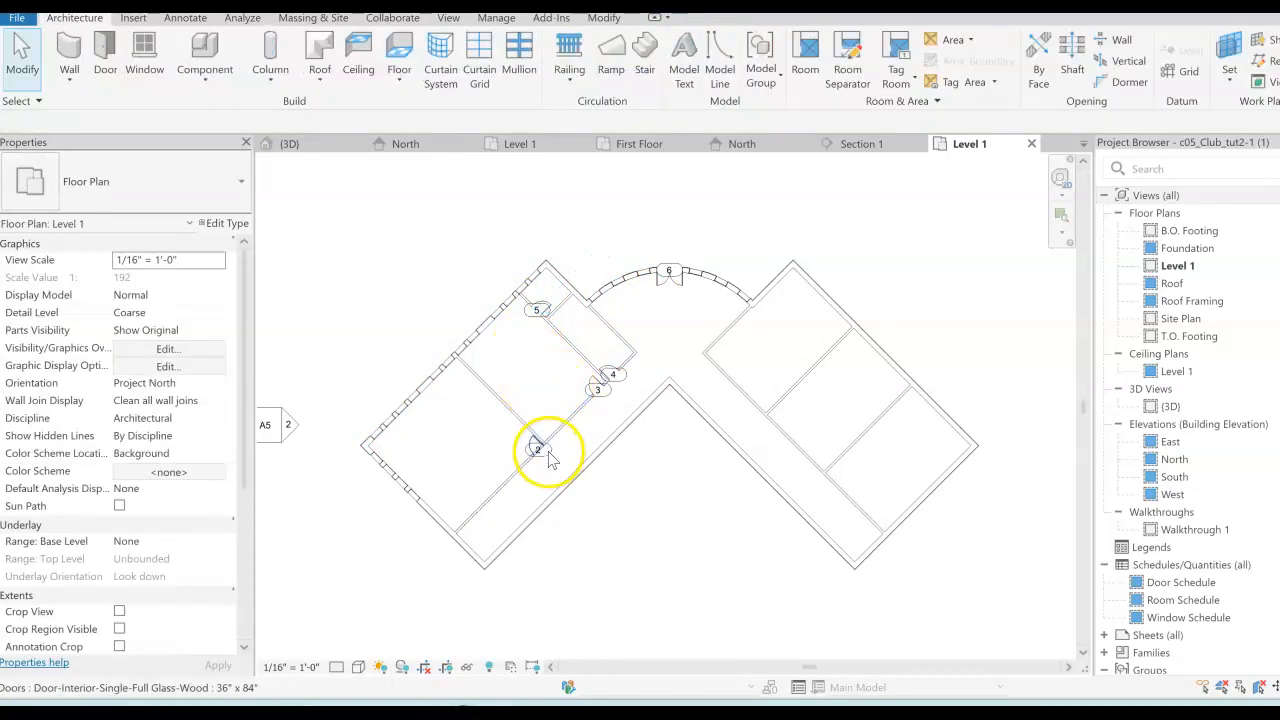
left_click(540, 452)
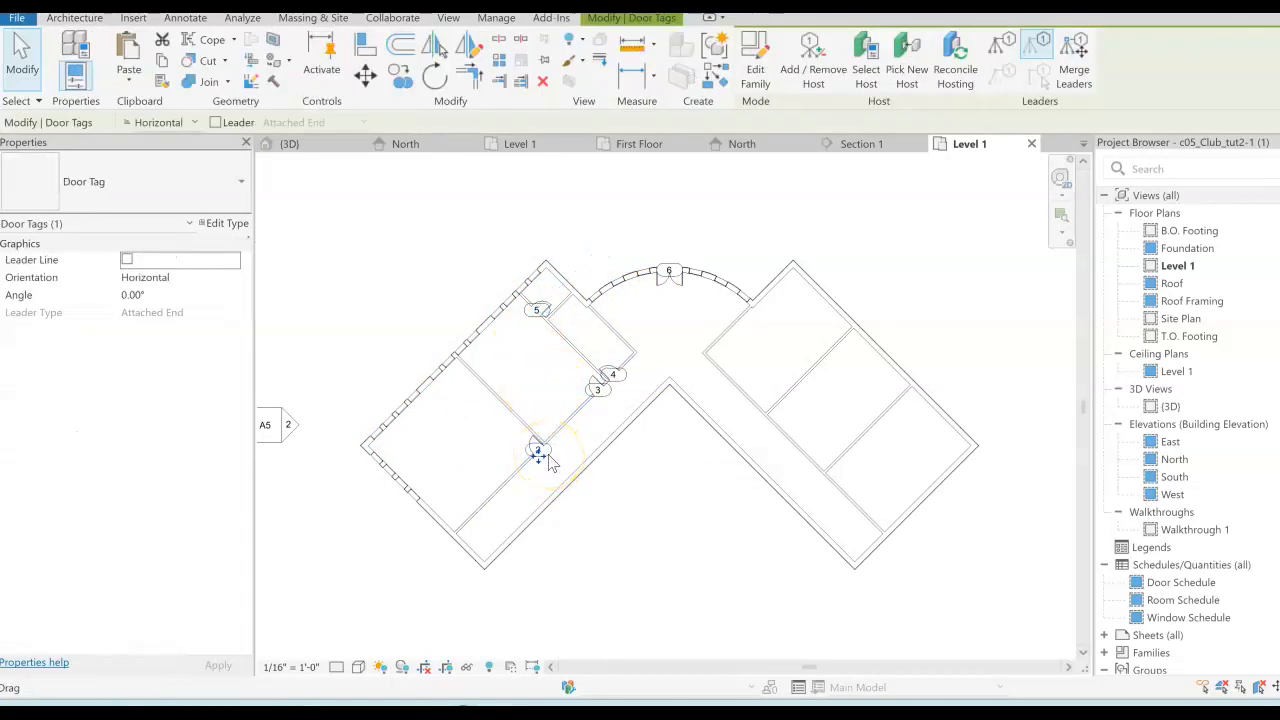
left_click(600, 390)
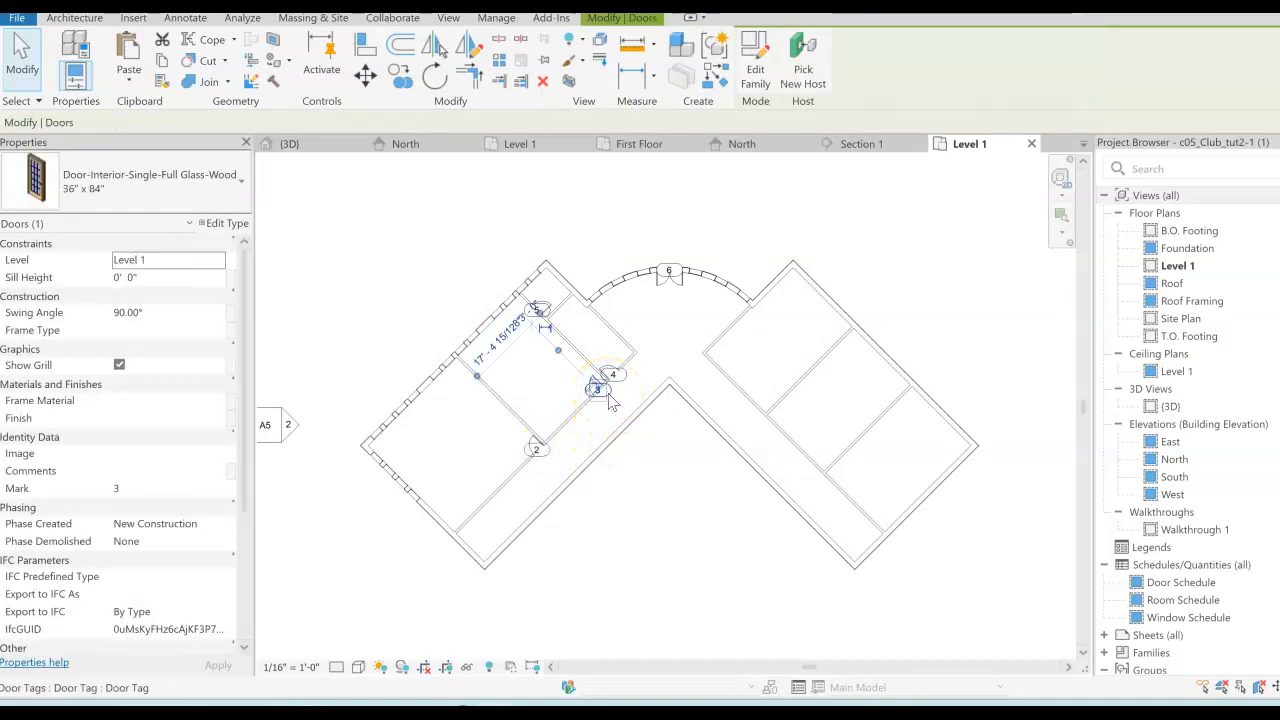
left_click(612, 400)
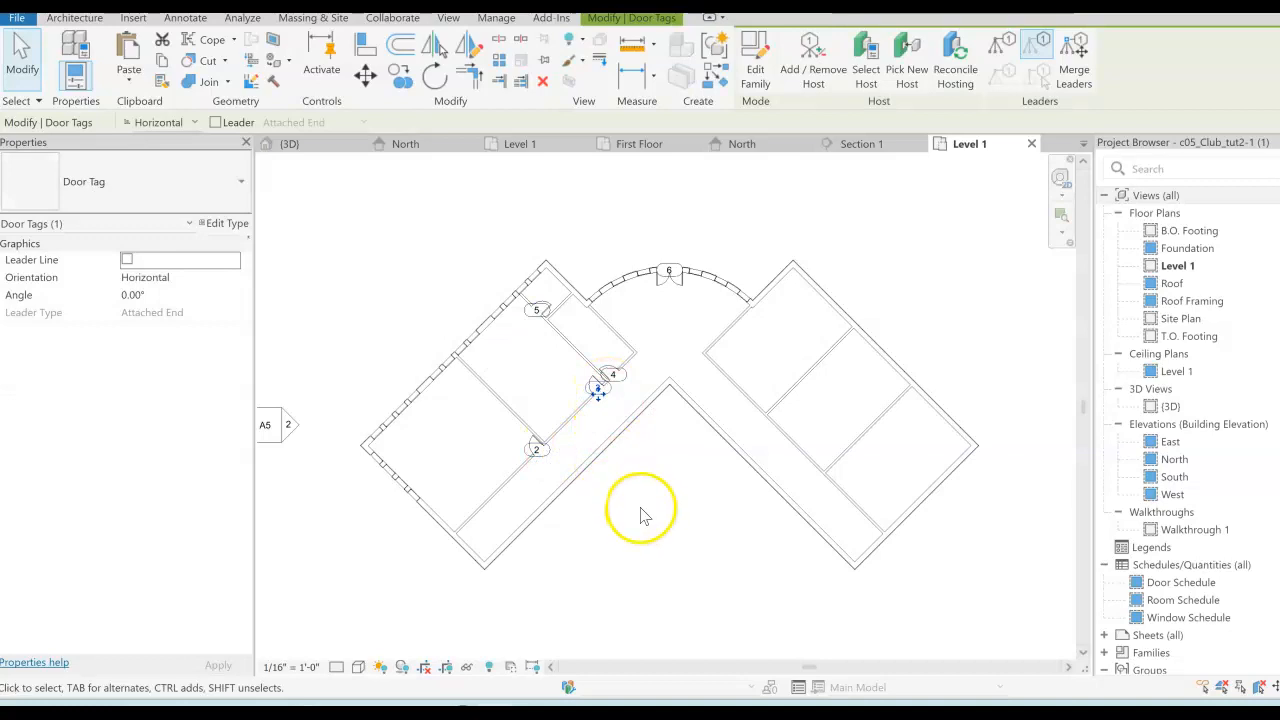
left_click(30, 60)
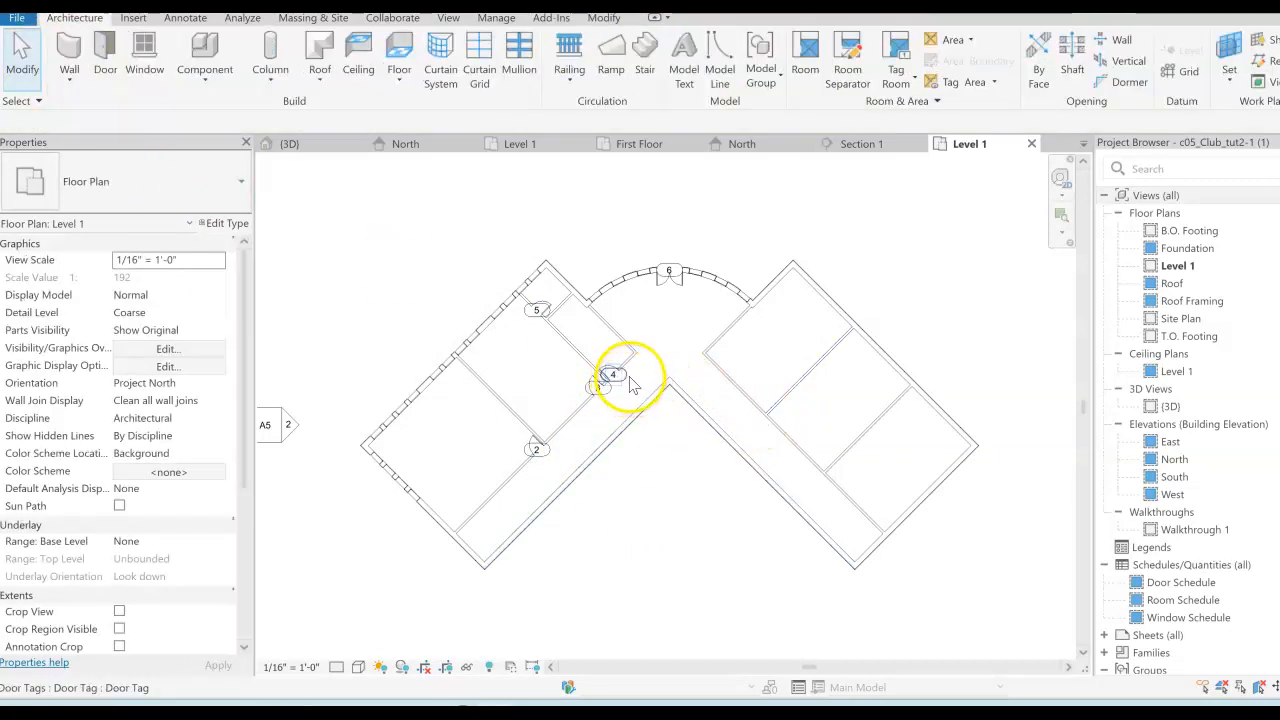
- Hide the entire door tag category in the Level 1 floor plan, using the tag of door 4
left_click(628, 385)
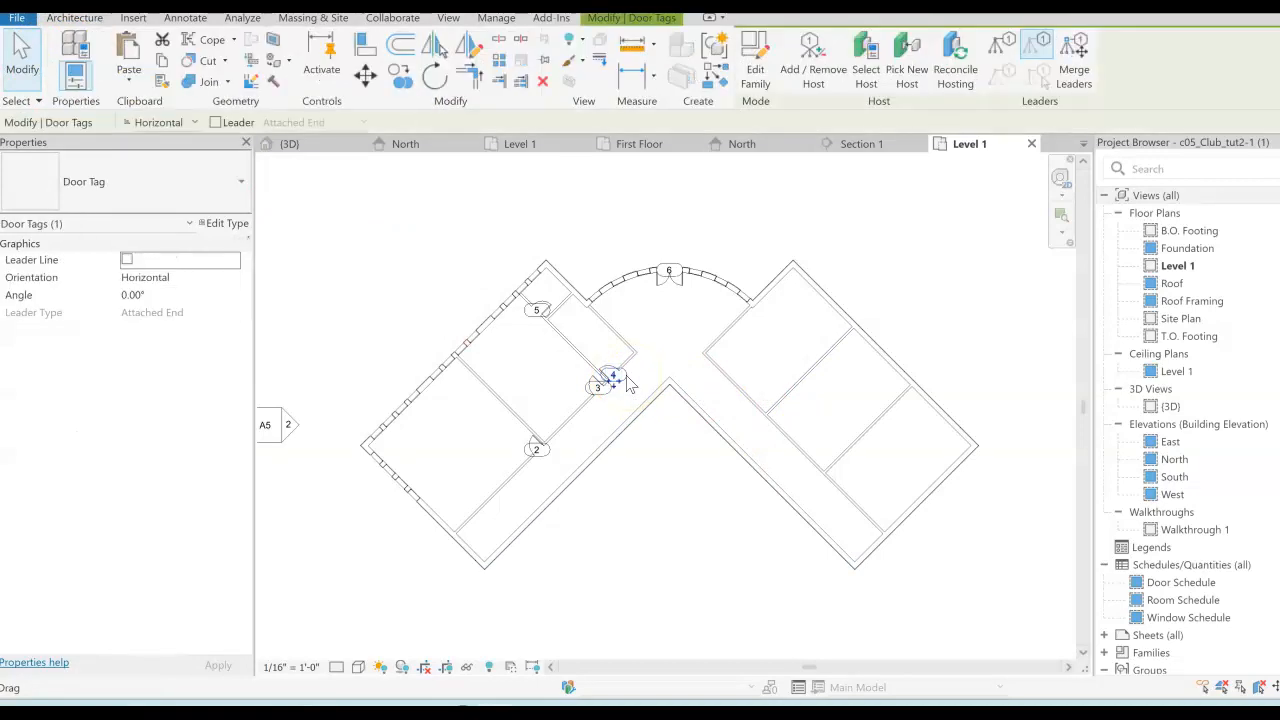
right_click(628, 385)
mouse_move(690, 341)
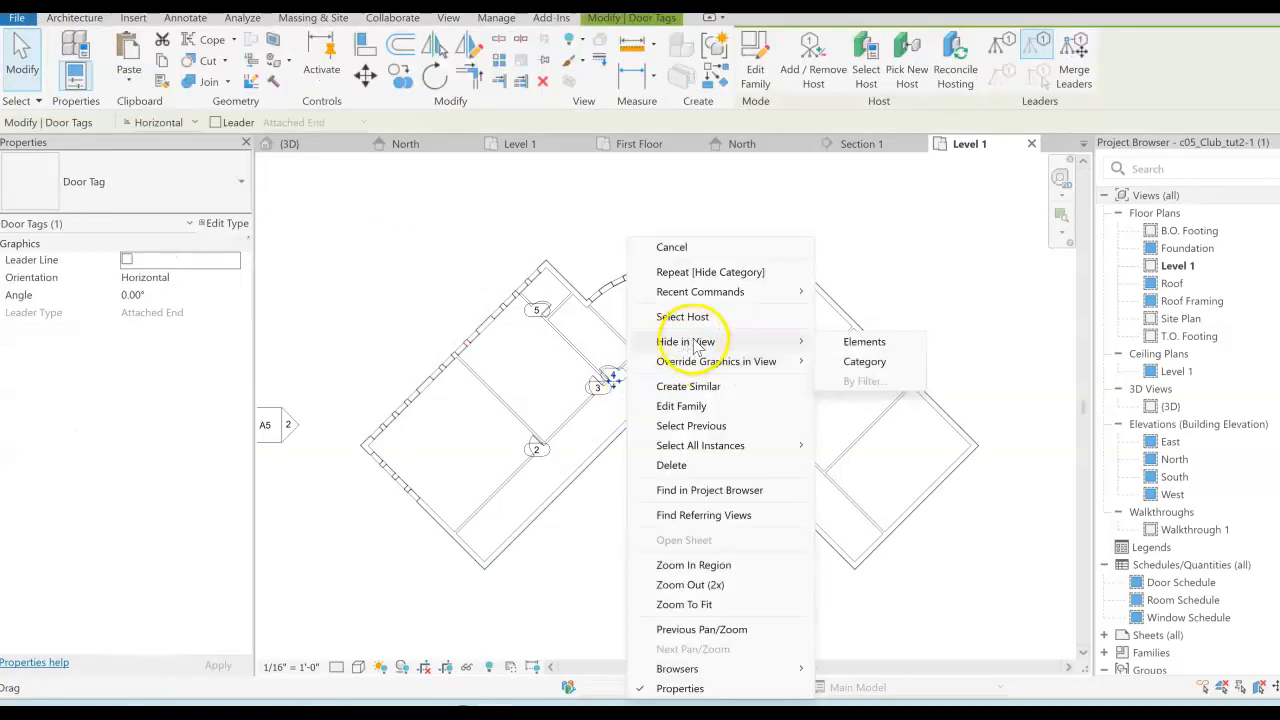
left_click(864, 361)
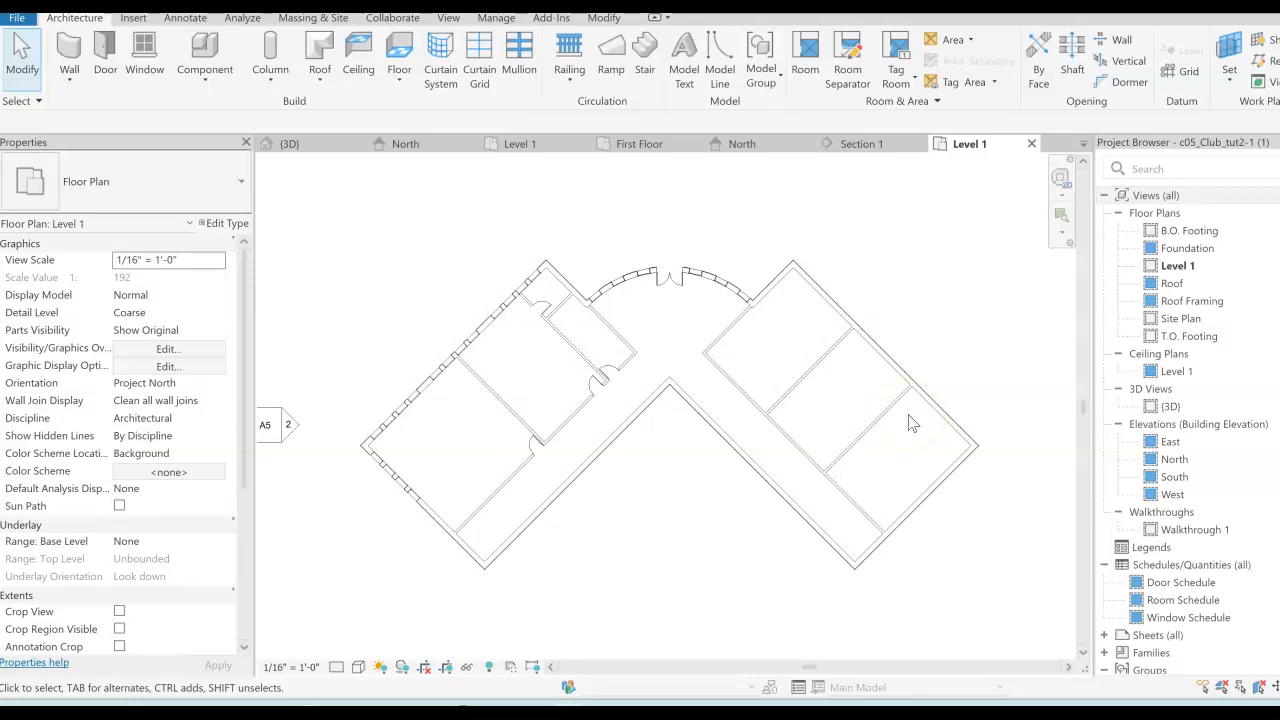
- Open the North building elevation view
double_click(1175, 459)
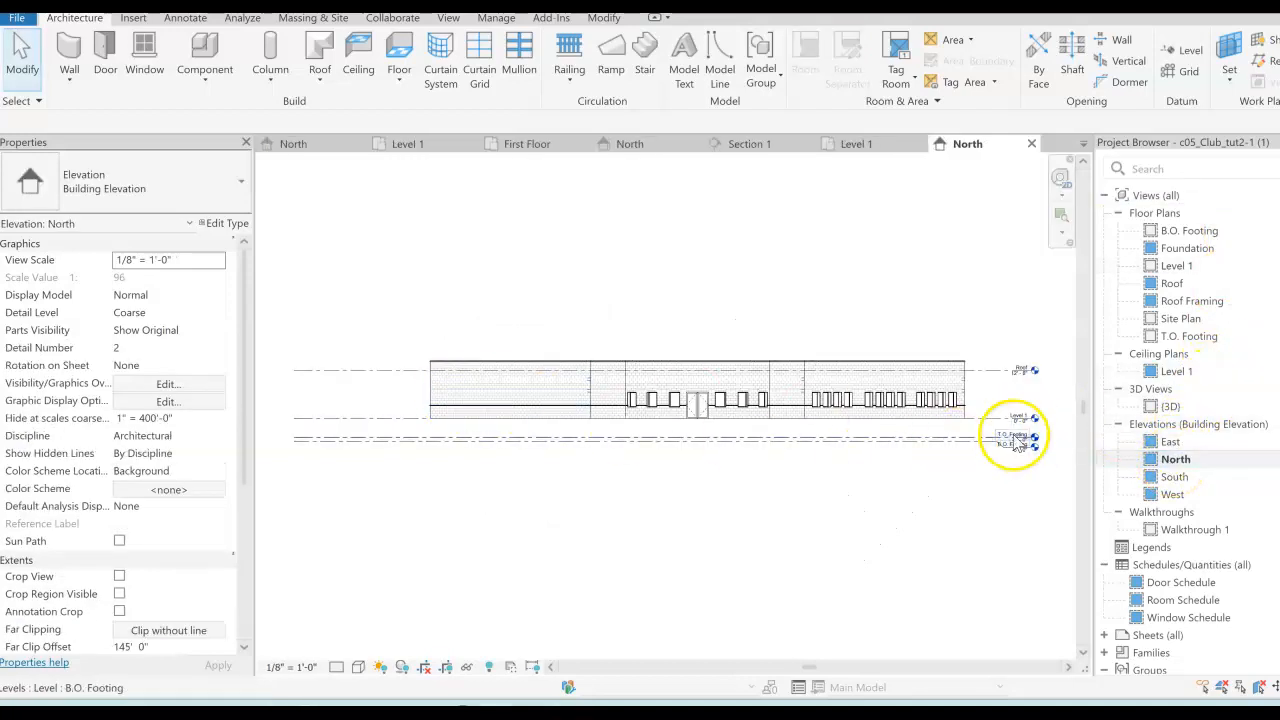
scroll(1050, 397, "up", 2)
scroll(1050, 397, "up", 2)
middle_click_drag(1046, 410, 871, 410)
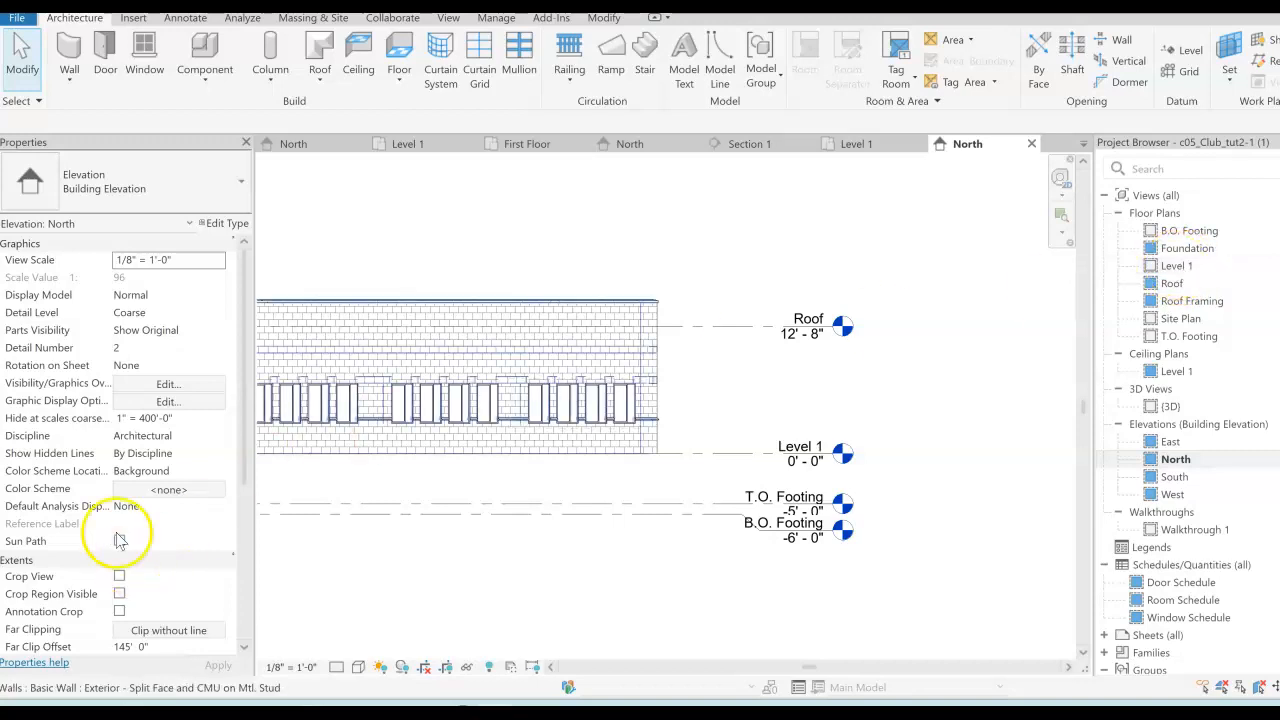
- Rename Level 1 to First Floor and rename its corresponding views as well
right_click(804, 455)
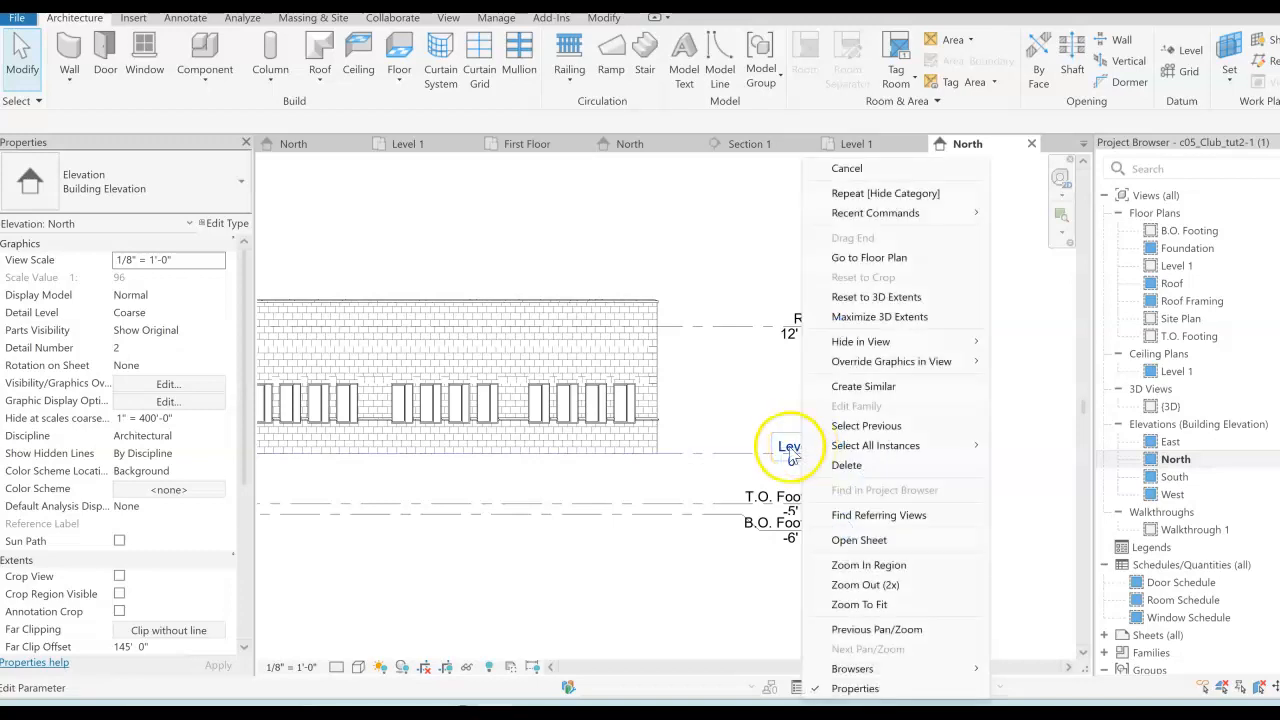
left_click(791, 452)
left_click(770, 463)
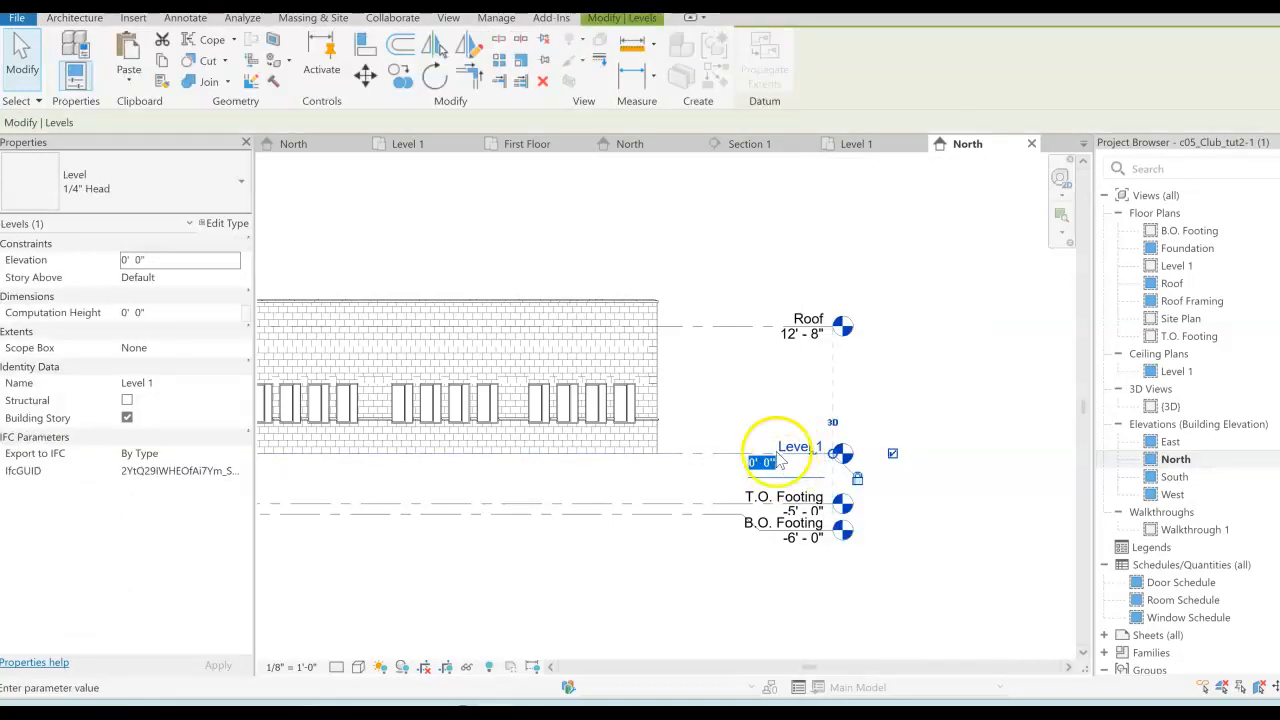
left_click(803, 440)
left_click(796, 447)
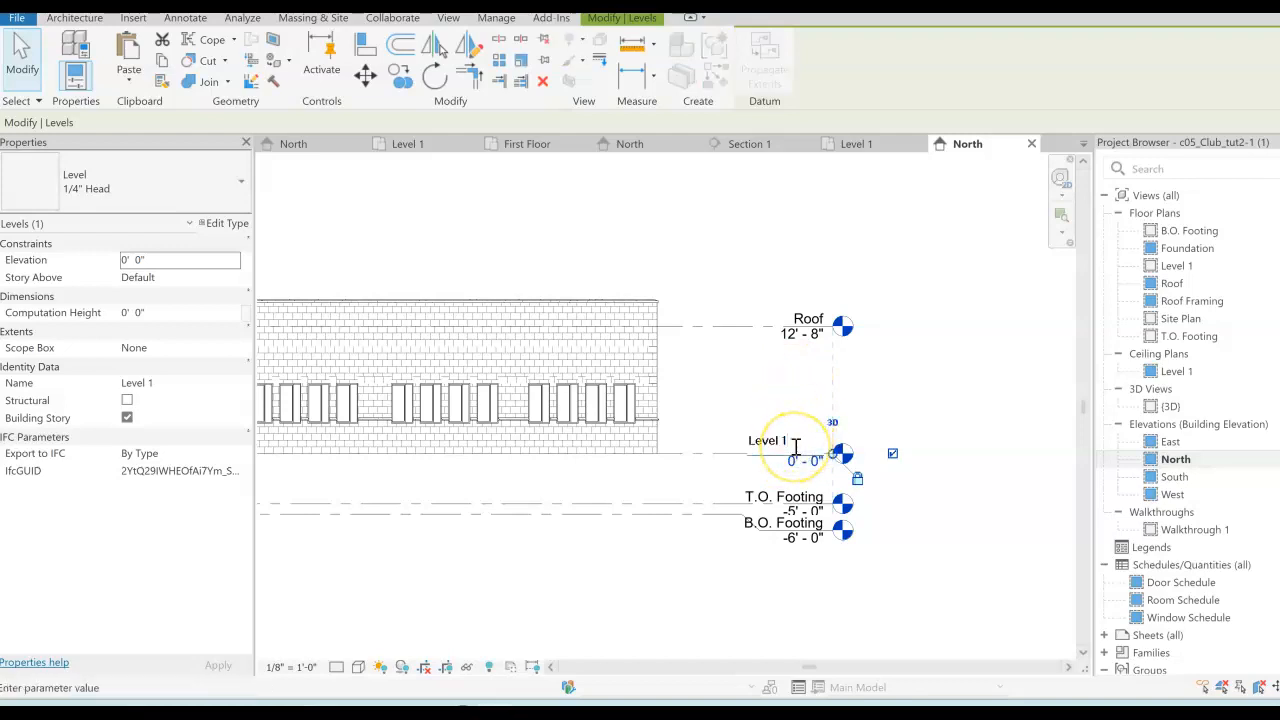
left_click_drag(793, 440, 748, 440)
type("First Floor")
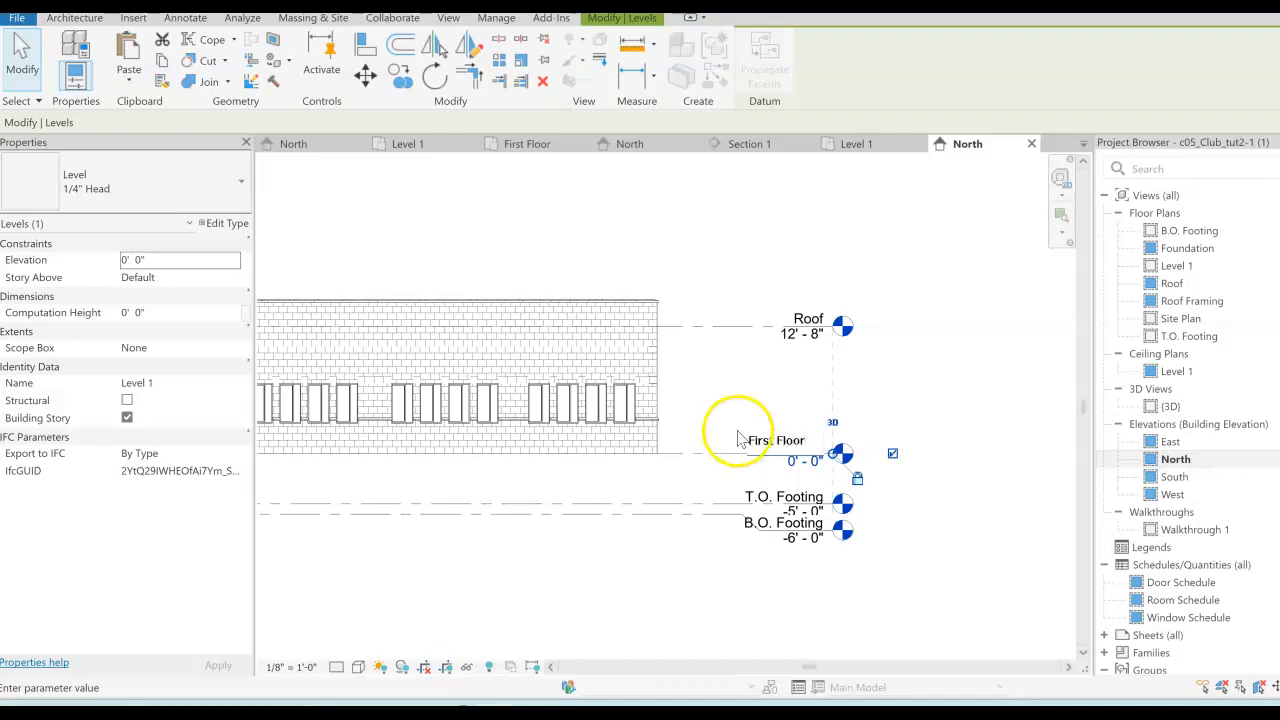
left_click(843, 366)
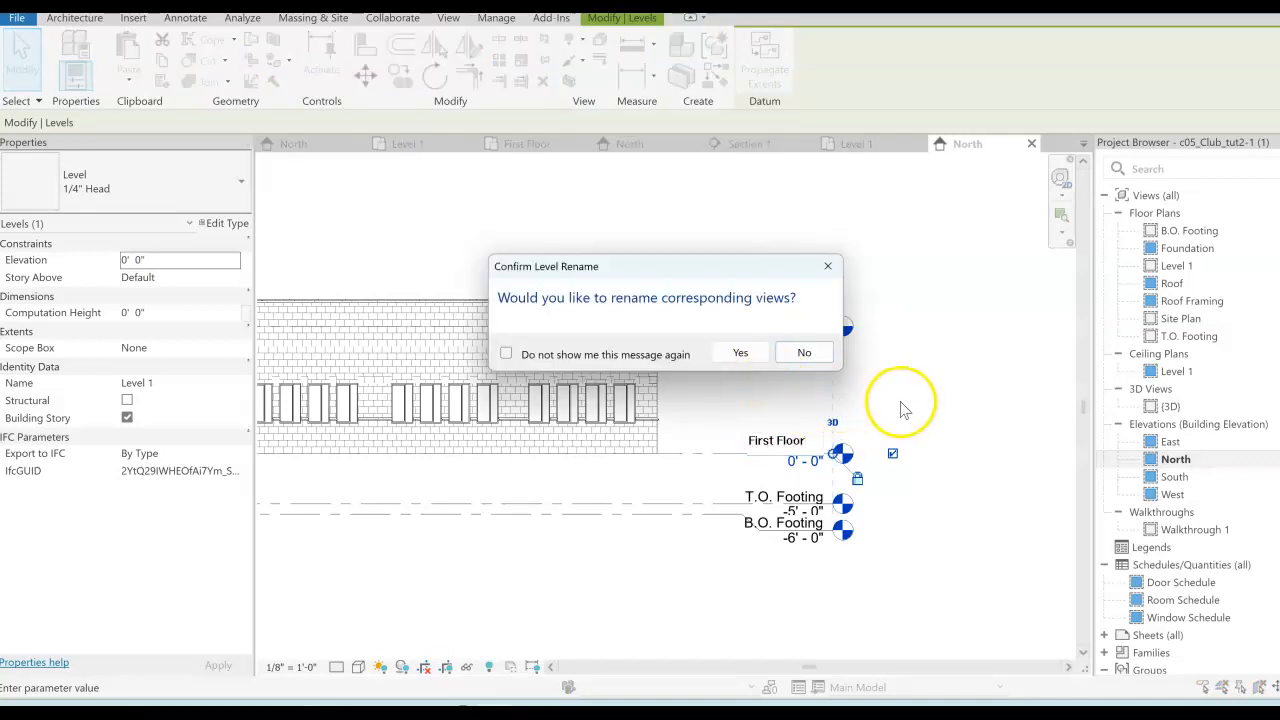
left_click(740, 352)
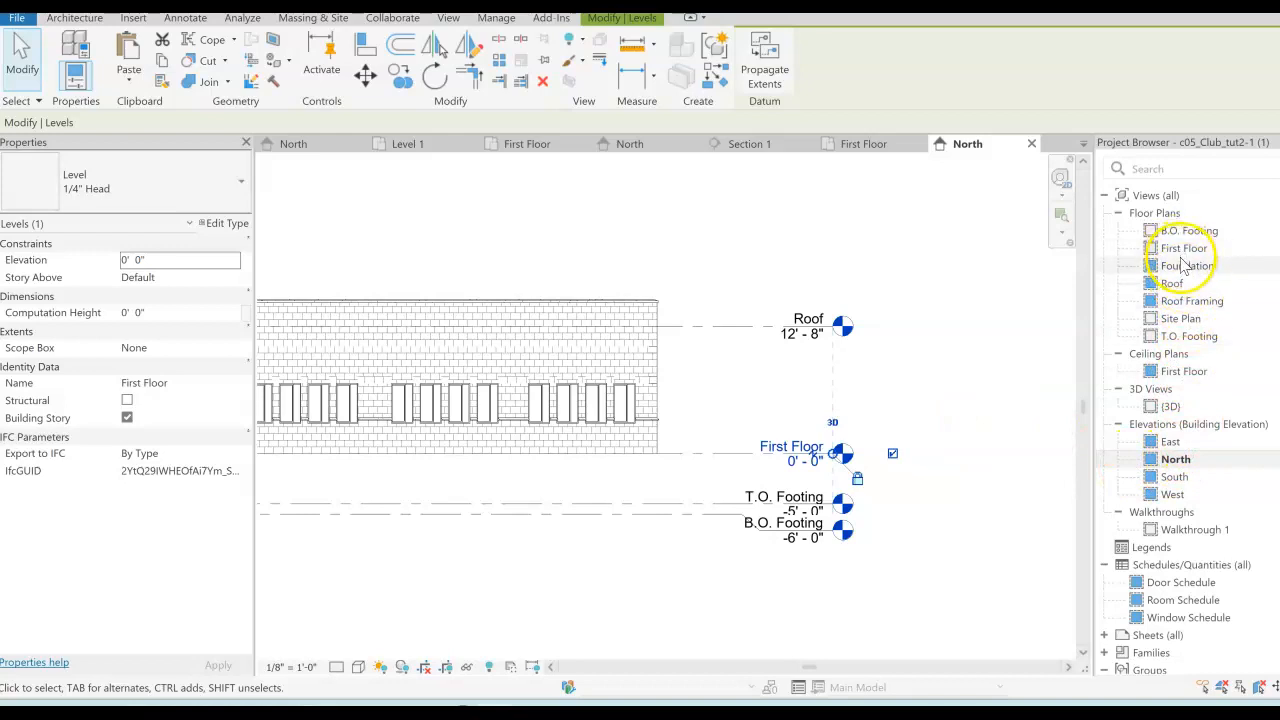
left_click(1015, 480)
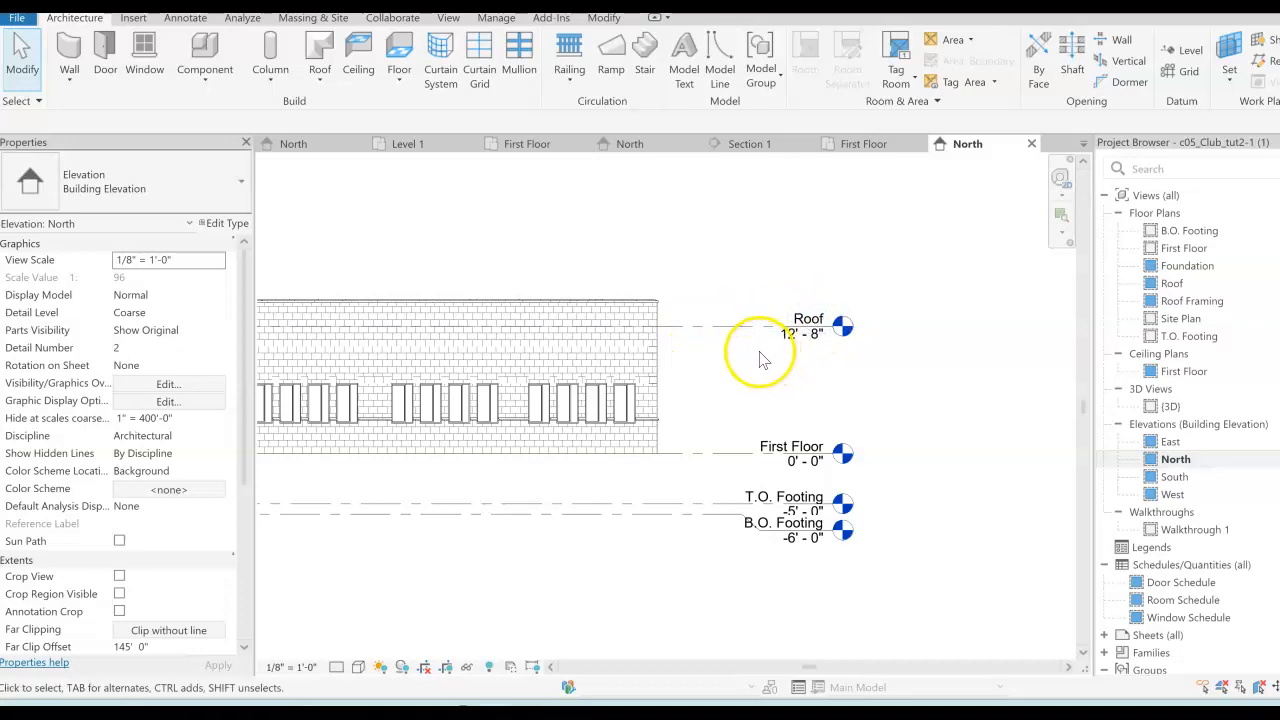
- Raise the Roof level to 15' - 0", near the top of the exterior wall
left_click(686, 328)
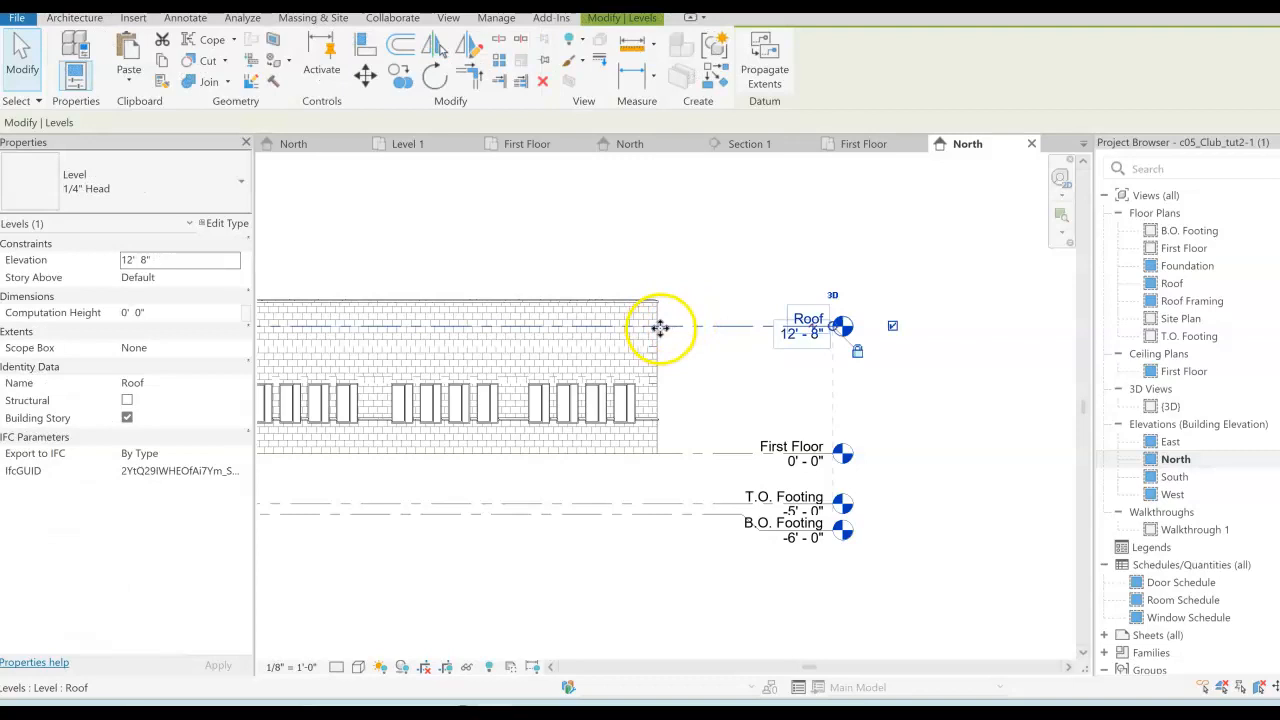
left_click_drag(658, 327, 657, 298)
left_click(677, 274)
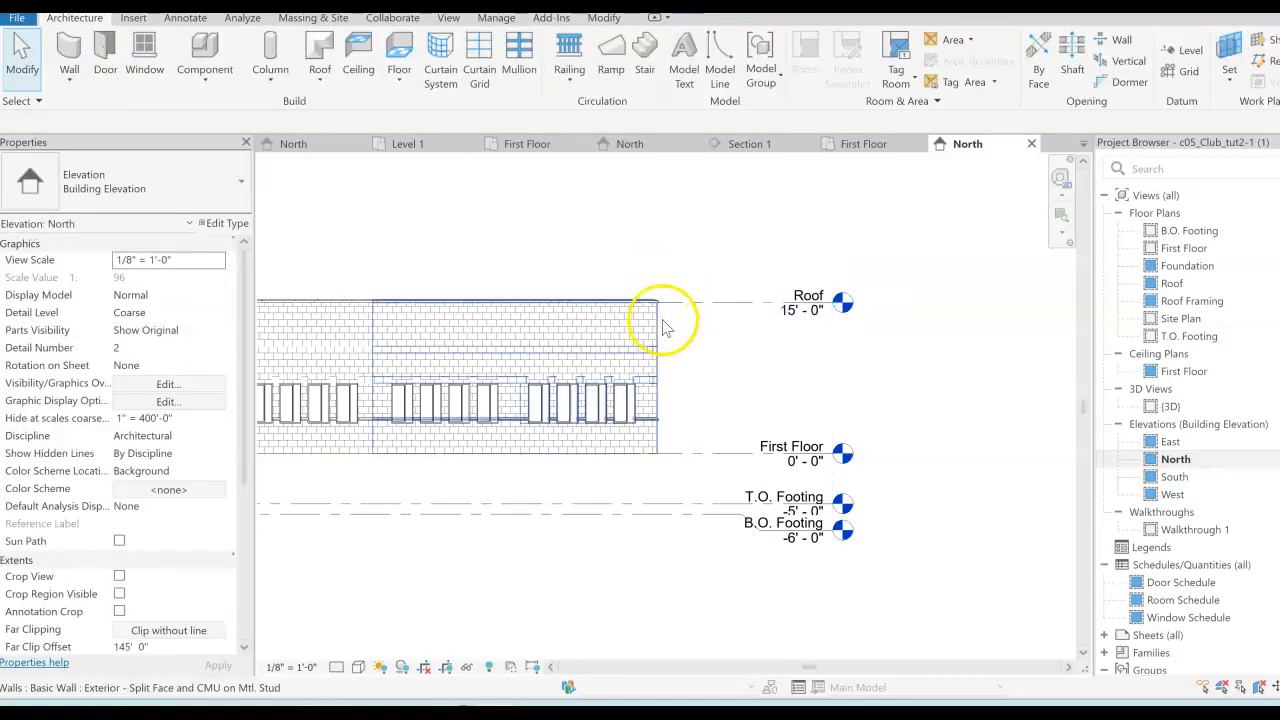
- Inspect the Roof level's position at the wall top and its elevation value without changing it
scroll(659, 313, "up", 3)
scroll(662, 315, "up", 2)
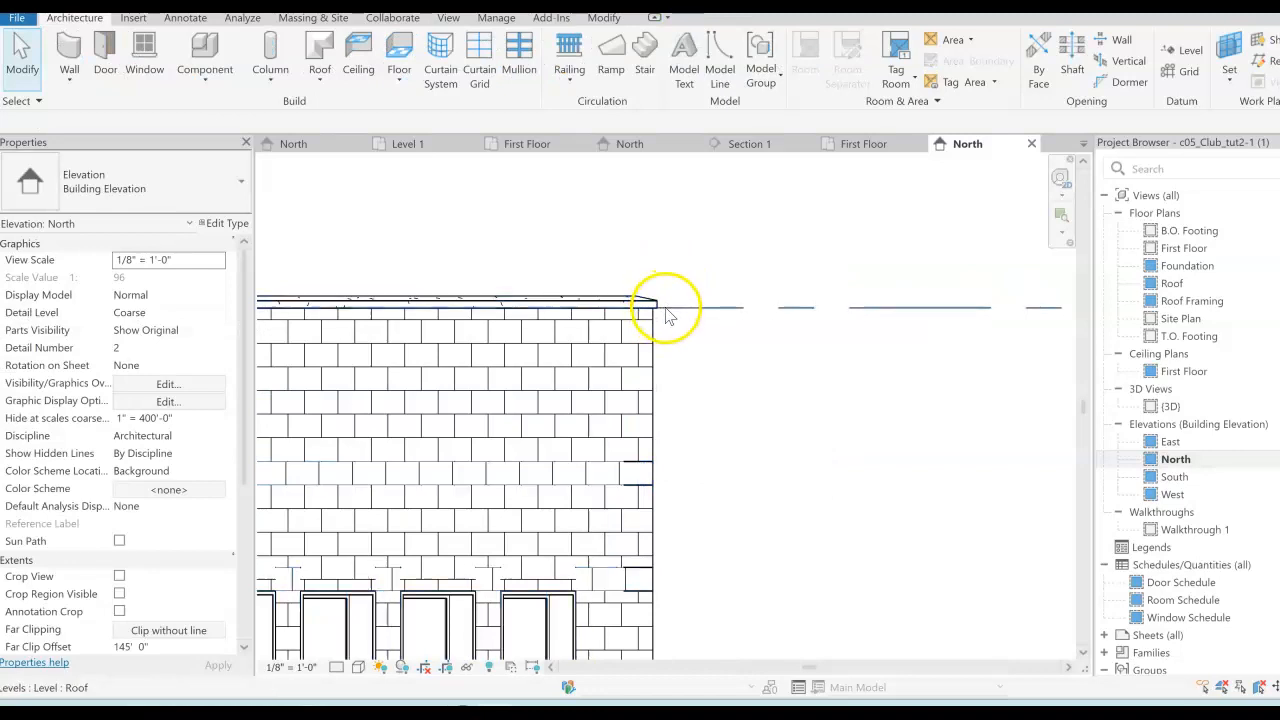
left_click(666, 307)
scroll(700, 365, "down", 5)
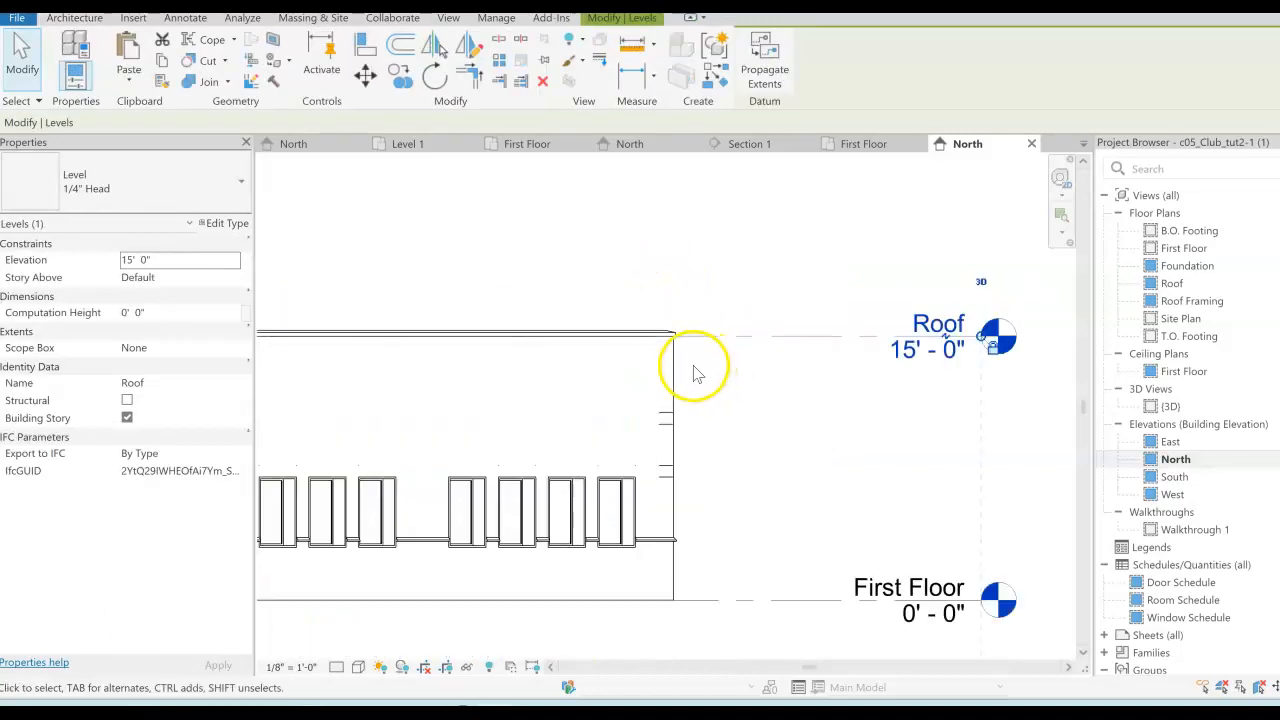
scroll(810, 368, "up", 3)
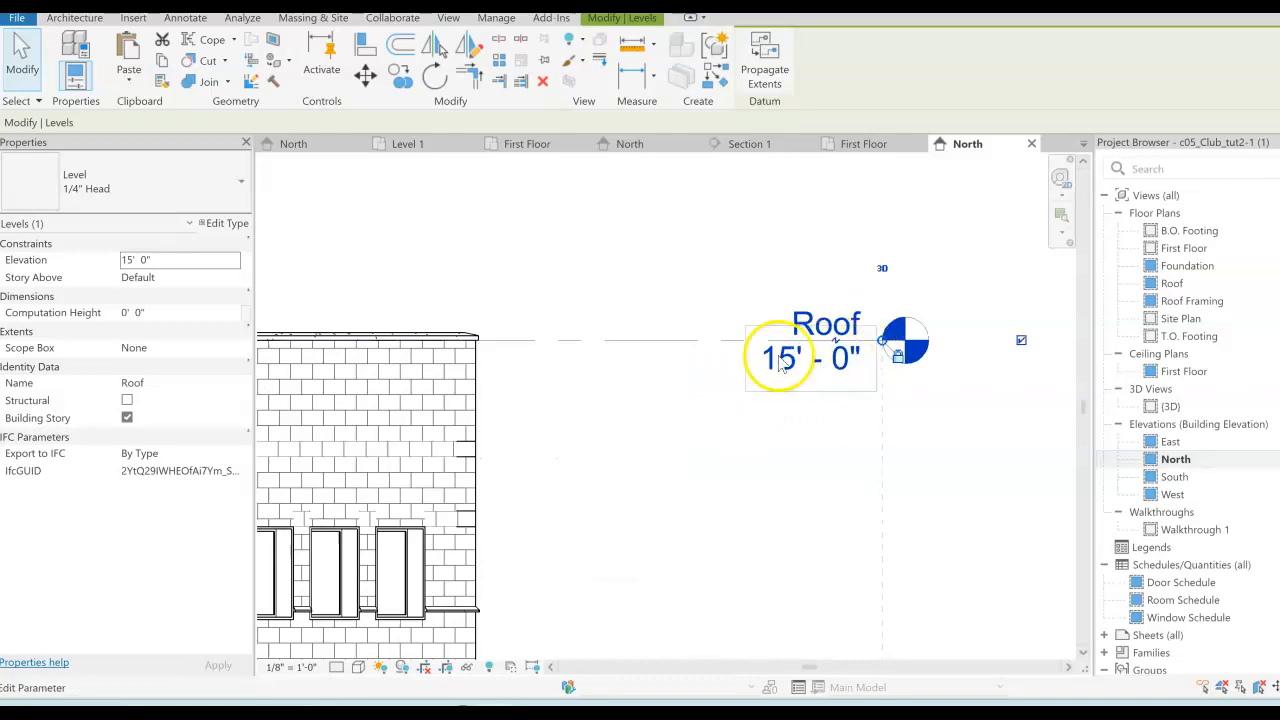
left_click(723, 429)
left_click(847, 372)
left_click(831, 362)
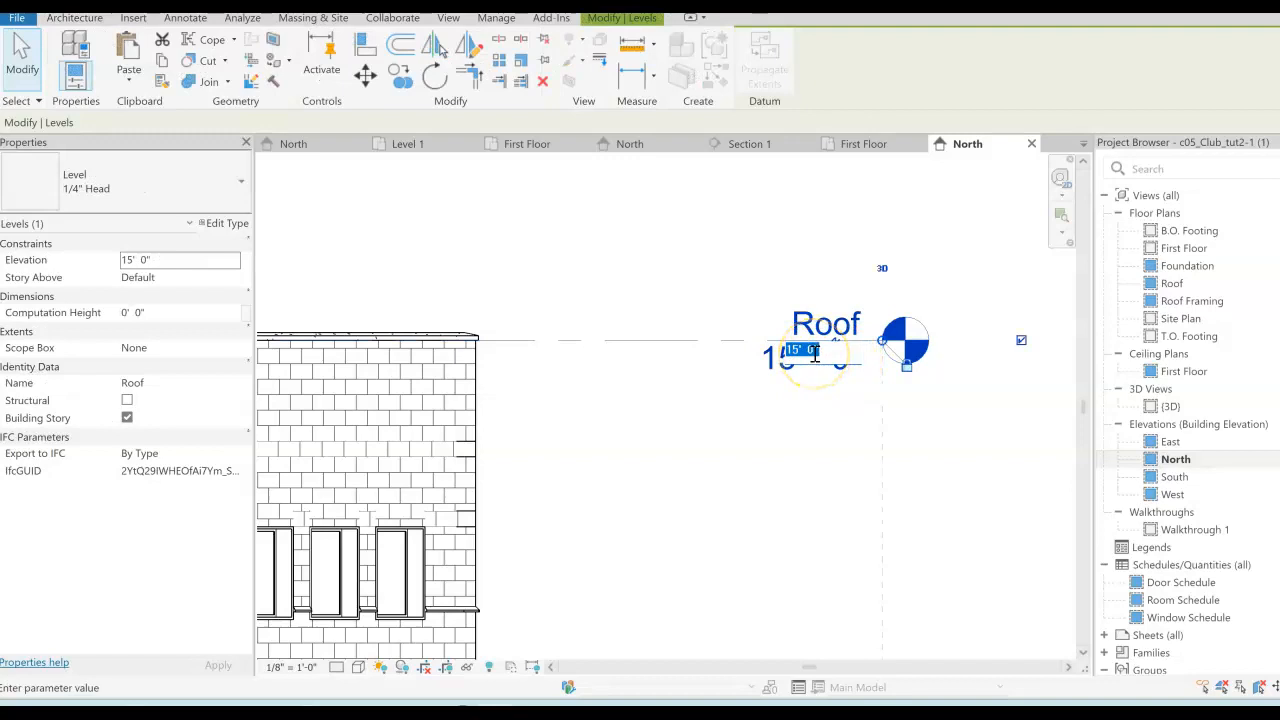
left_click(793, 454)
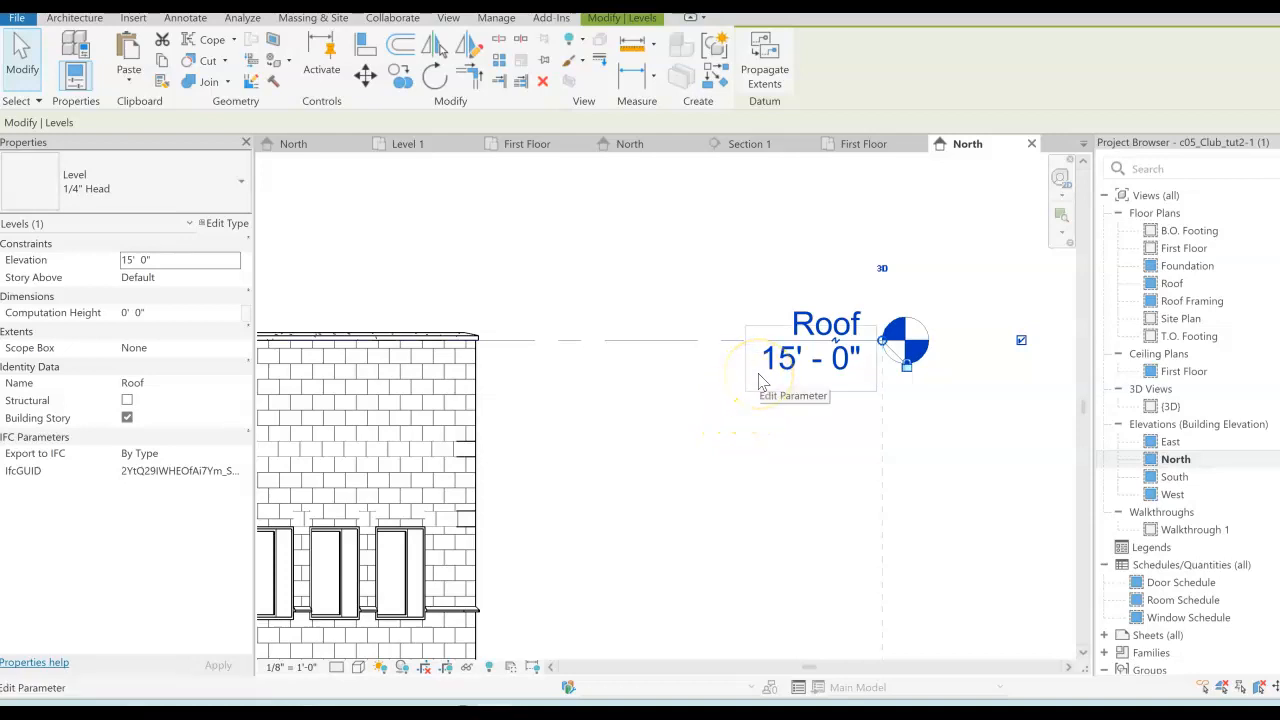
- Open the First Floor plan view and start the Grid tool
double_click(1185, 252)
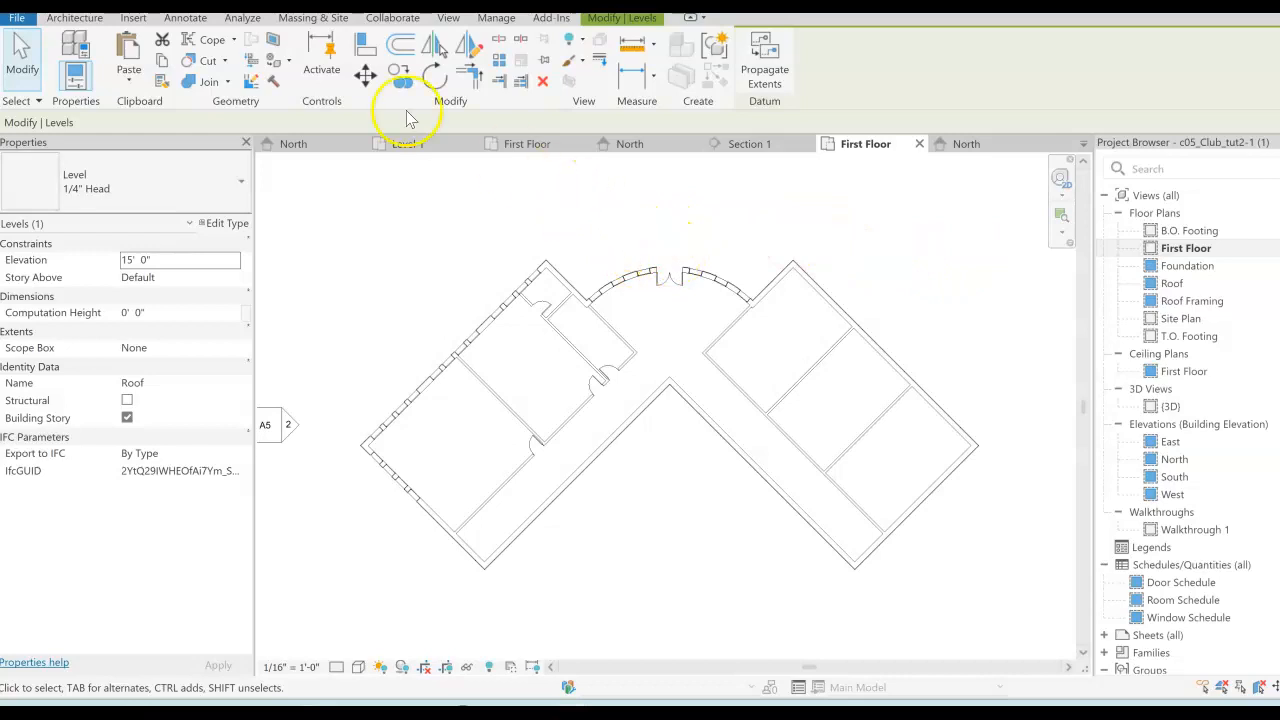
left_click(74, 20)
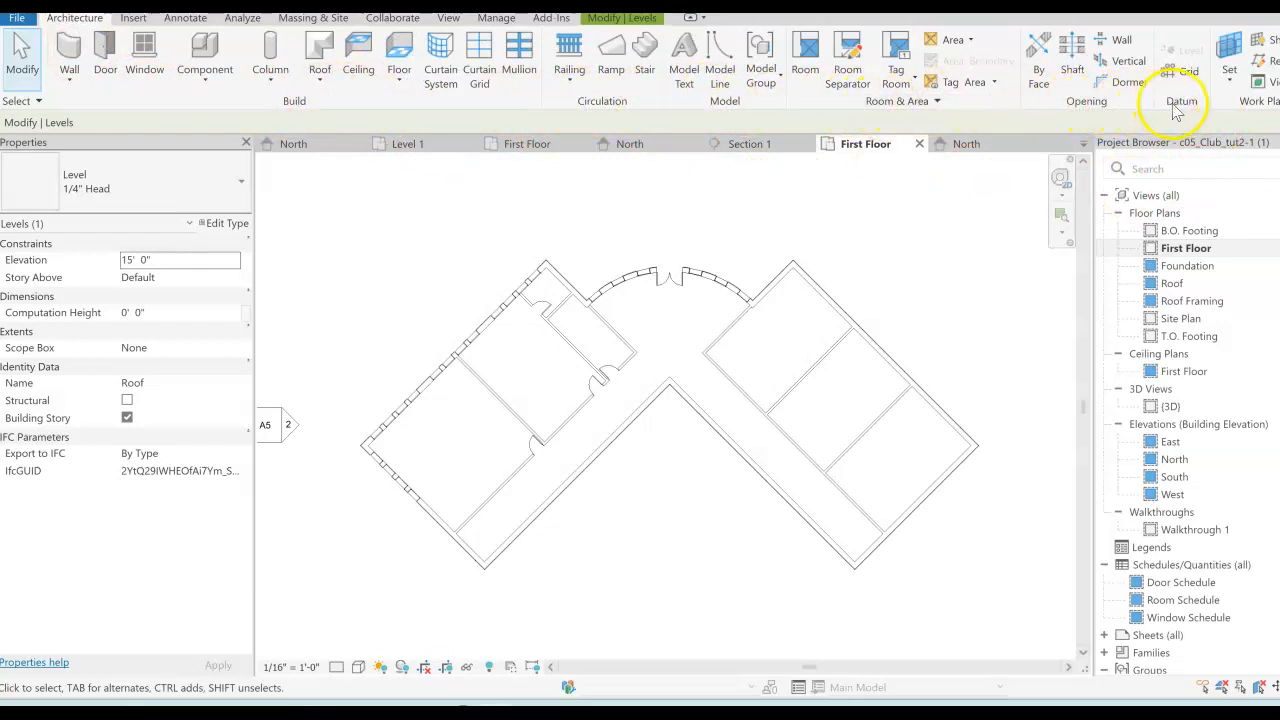
left_click(1180, 72)
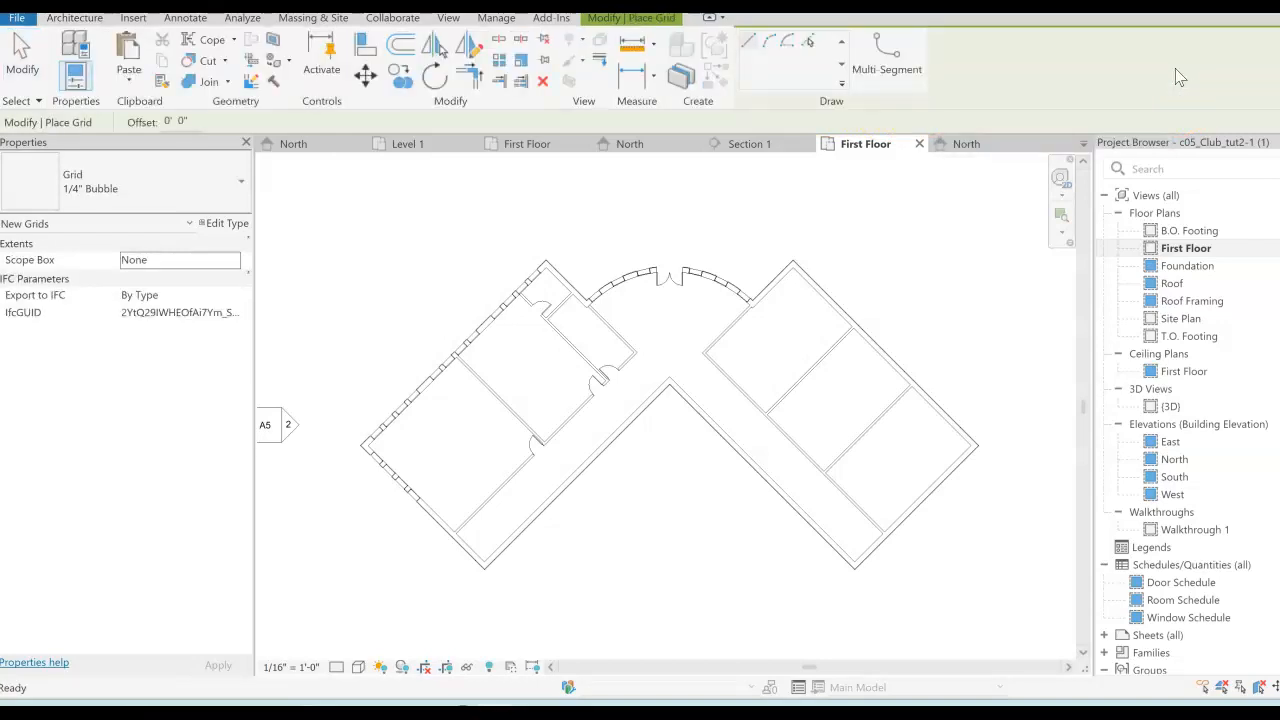
left_click(369, 205)
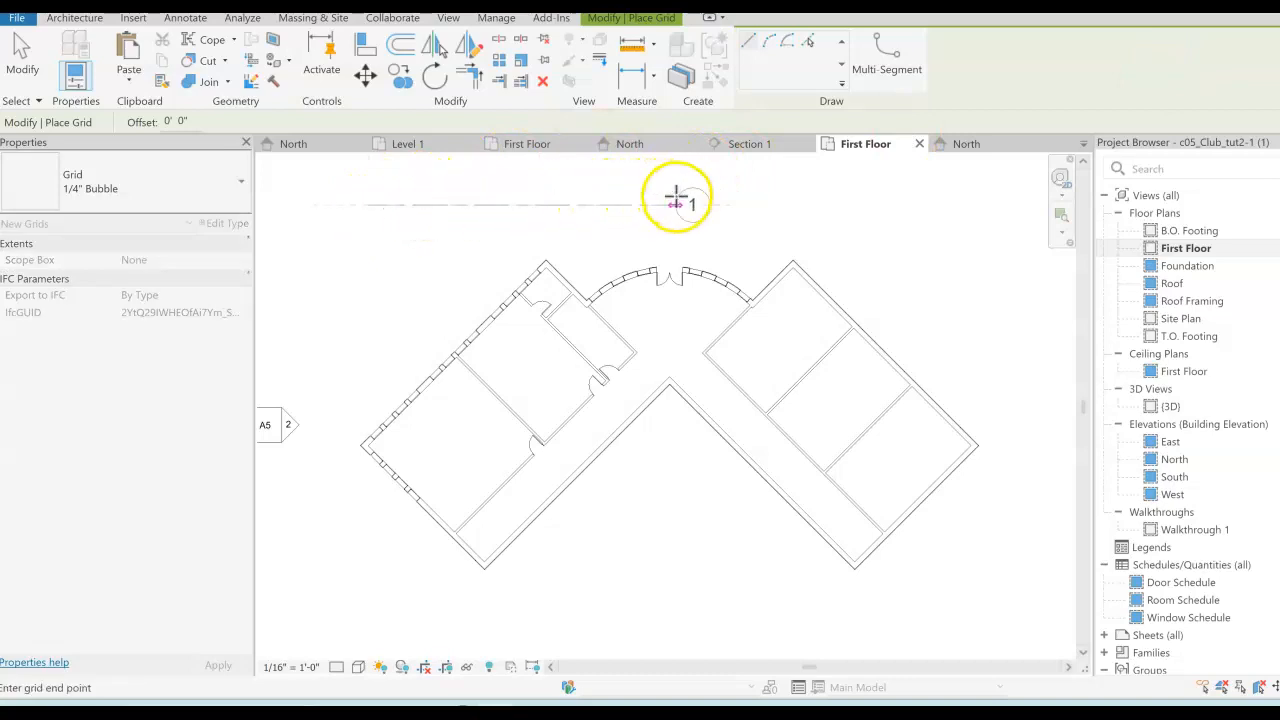
key("Escape")
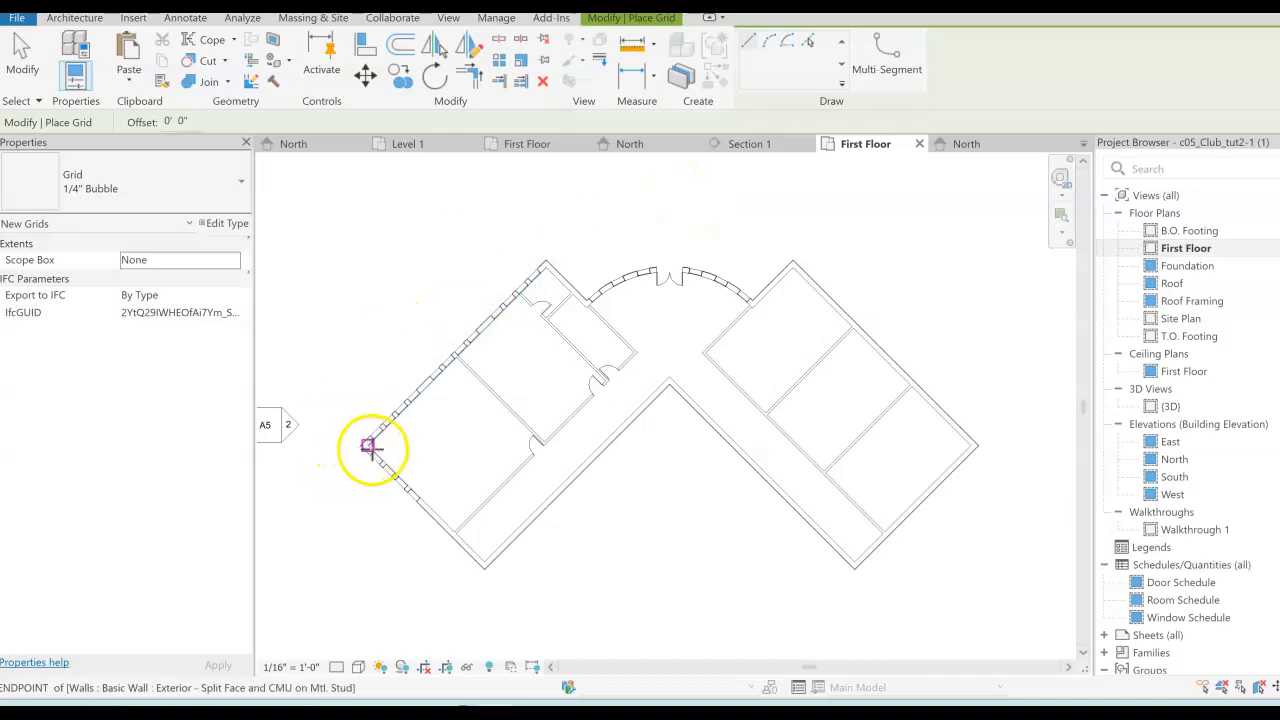
scroll(360, 450, "up", 4)
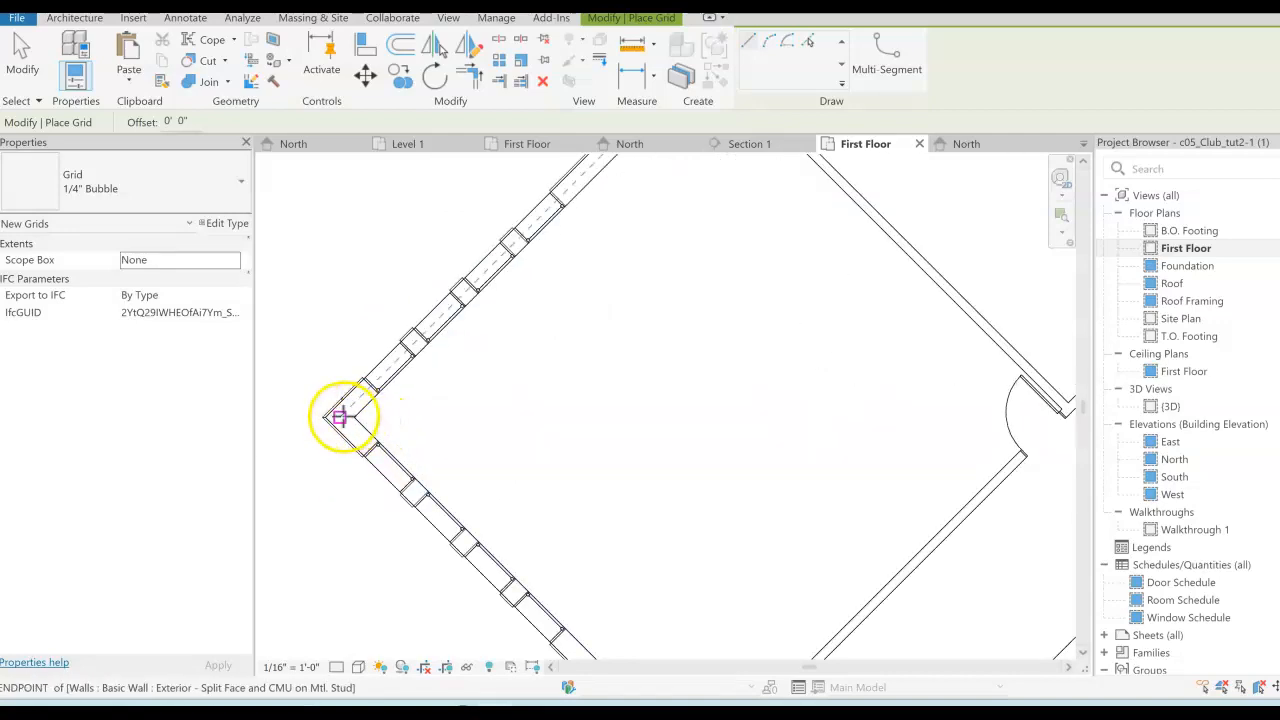
left_click(339, 417)
scroll(516, 360, "down", 3)
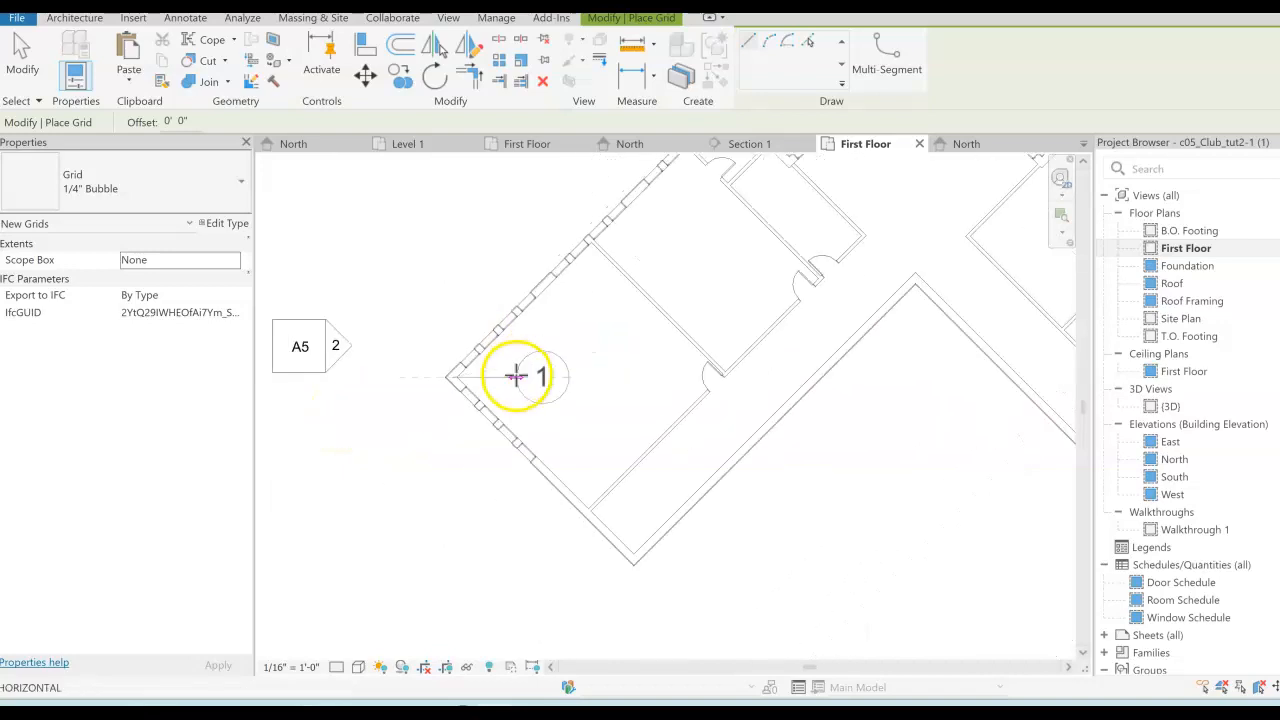
scroll(516, 376, "down", 2)
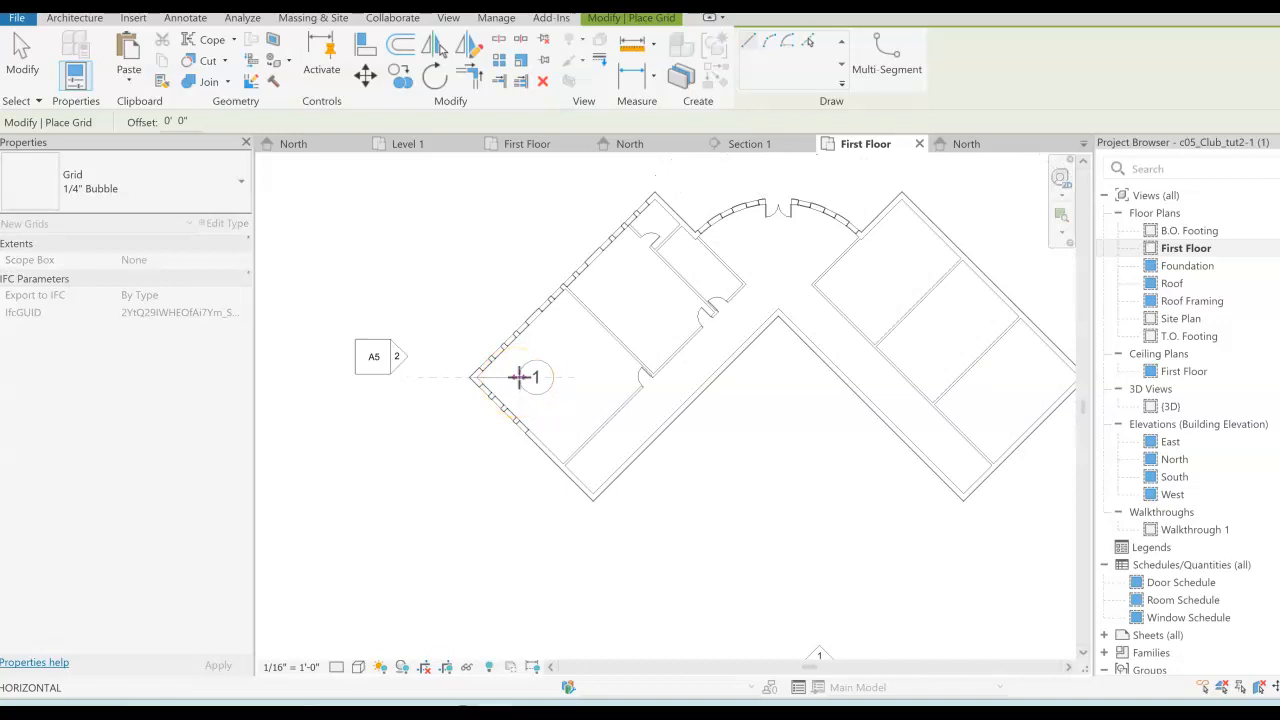
- Draw a grid line along the west wing's northwest exterior wall, from its north corner to just past the west corner
scroll(660, 188, "up", 3)
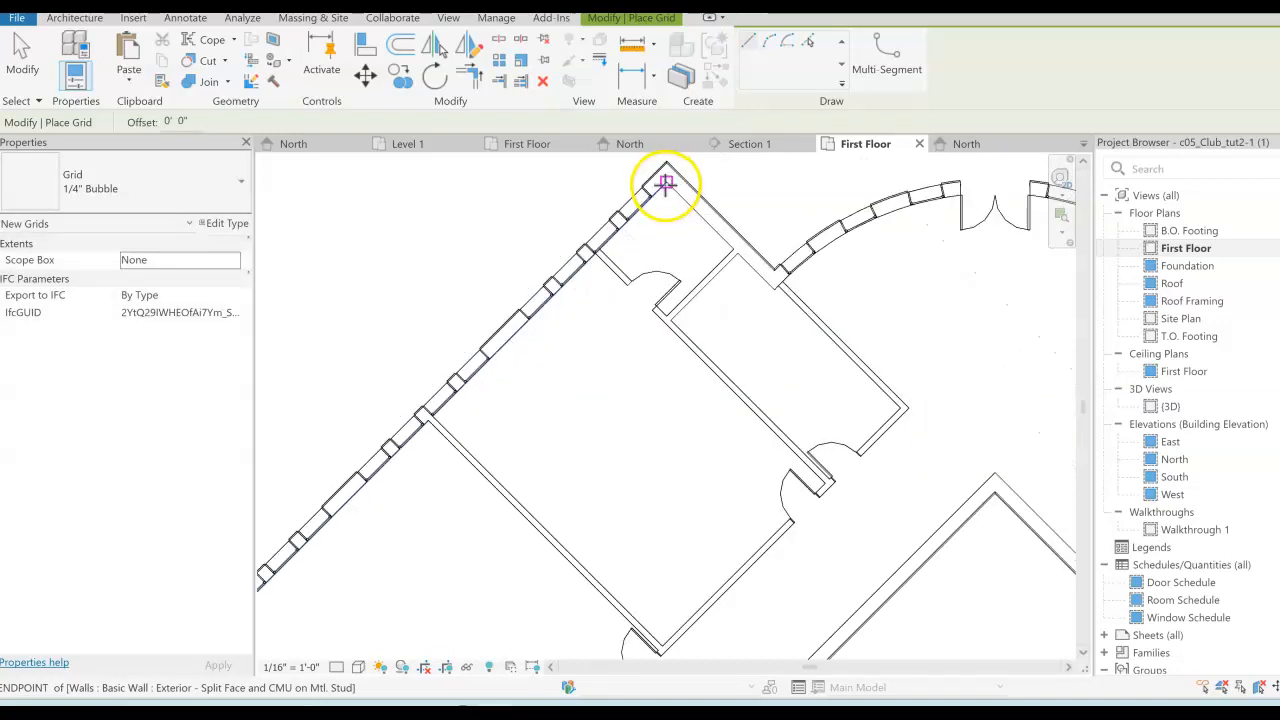
left_click(666, 172)
scroll(620, 280, "down", 4)
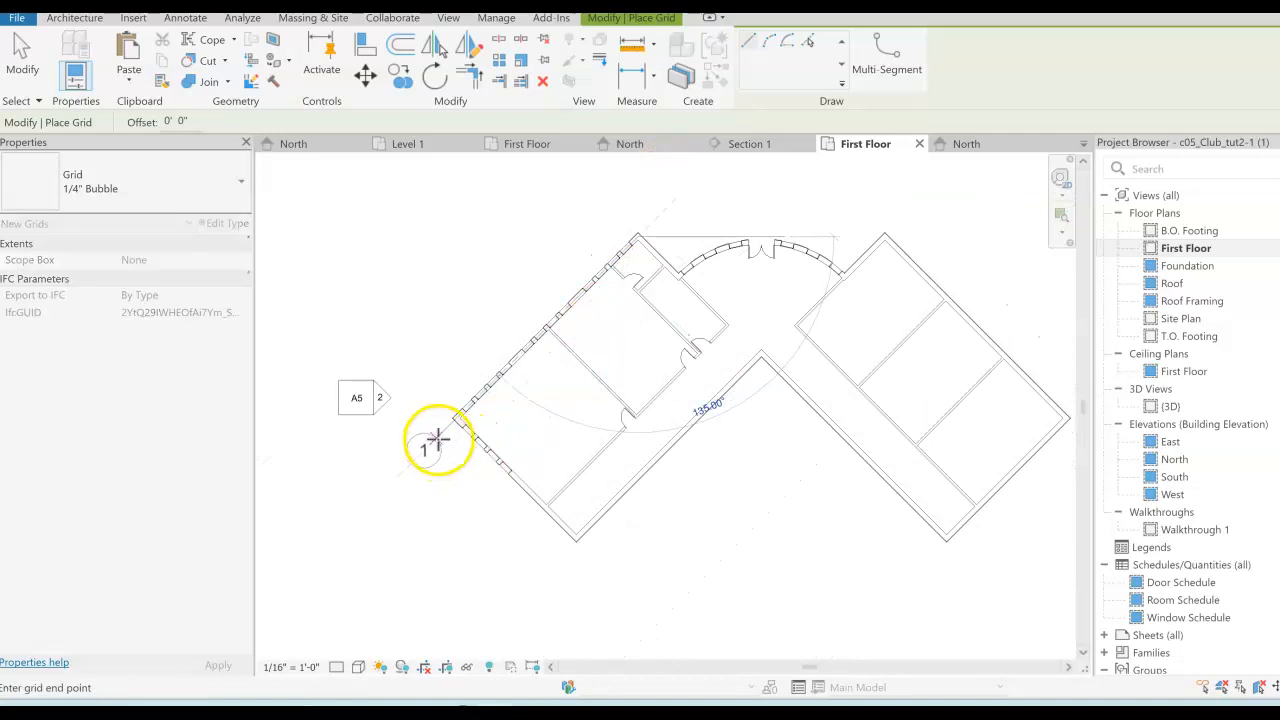
left_click(437, 438)
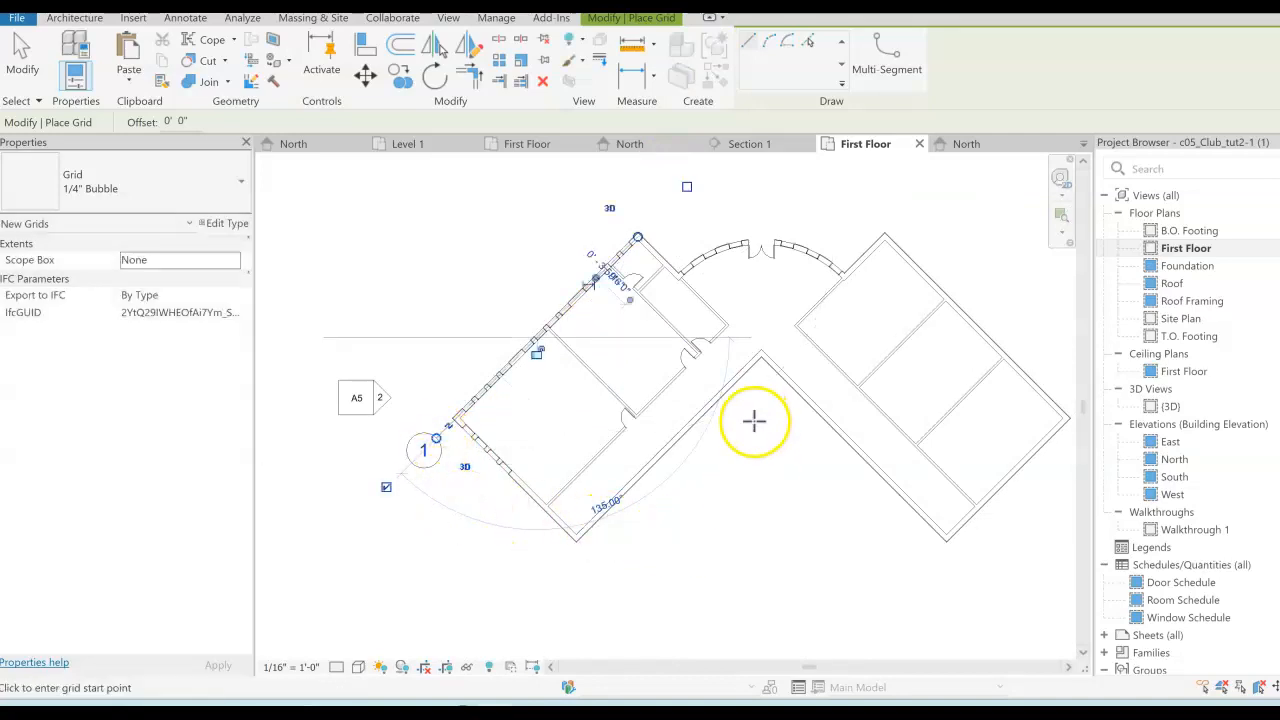
- Draw a grid line along the west wing's inner exterior wall, from the V-shaped corner to just past the south corner
scroll(756, 358, "up", 3)
left_click(765, 352)
scroll(700, 425, "down", 3)
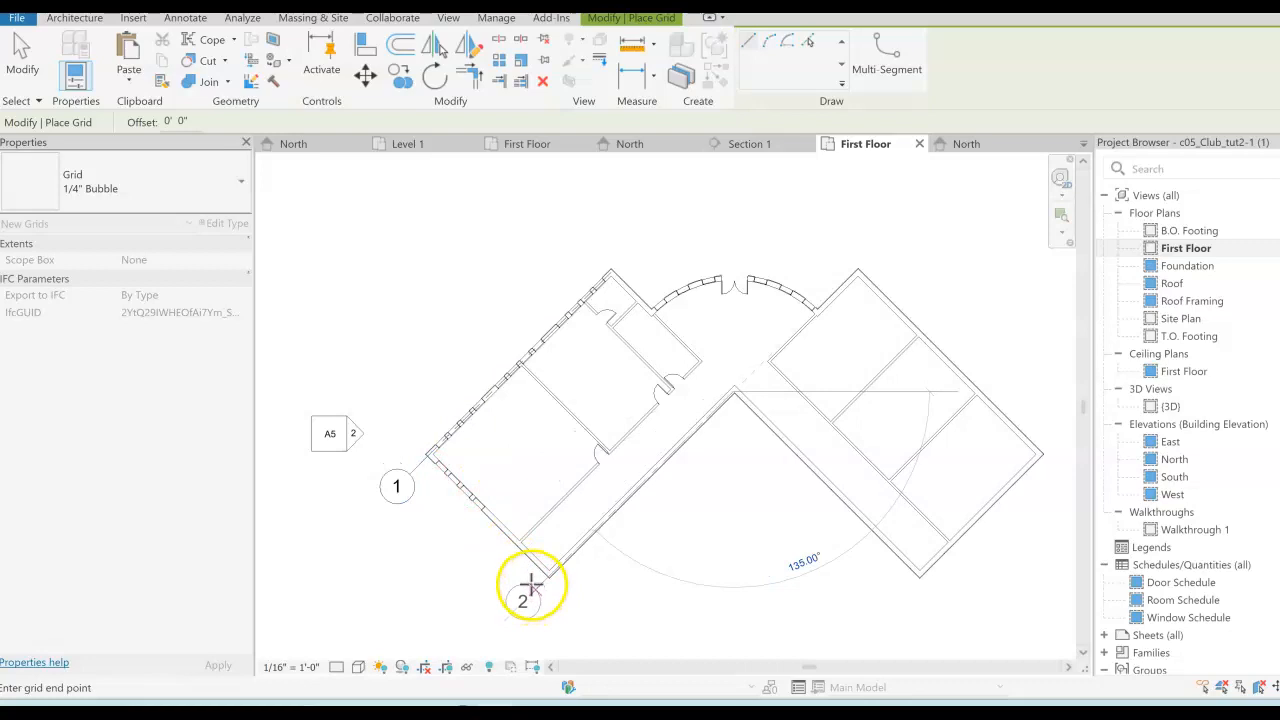
left_click(530, 585)
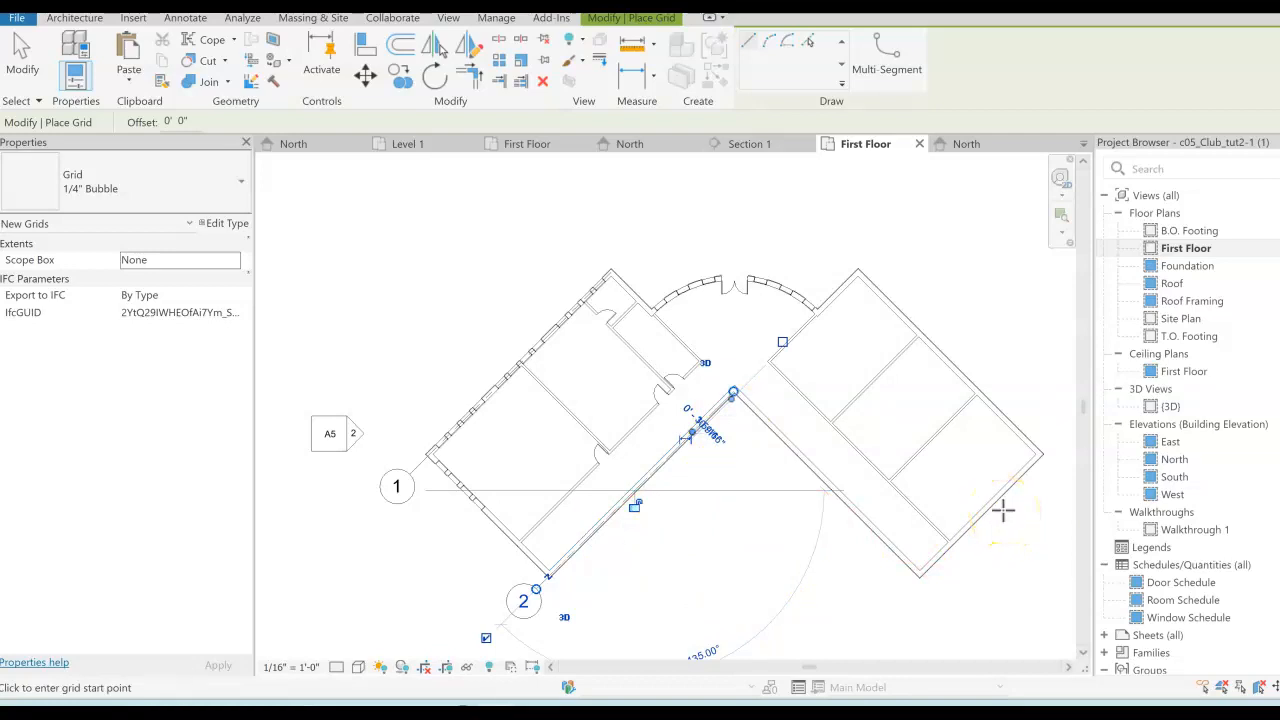
- Draw a grid line along the east wing's southeast end wall, from the east corner to just past the south corner
scroll(1045, 464, "up", 5)
left_click(1032, 437)
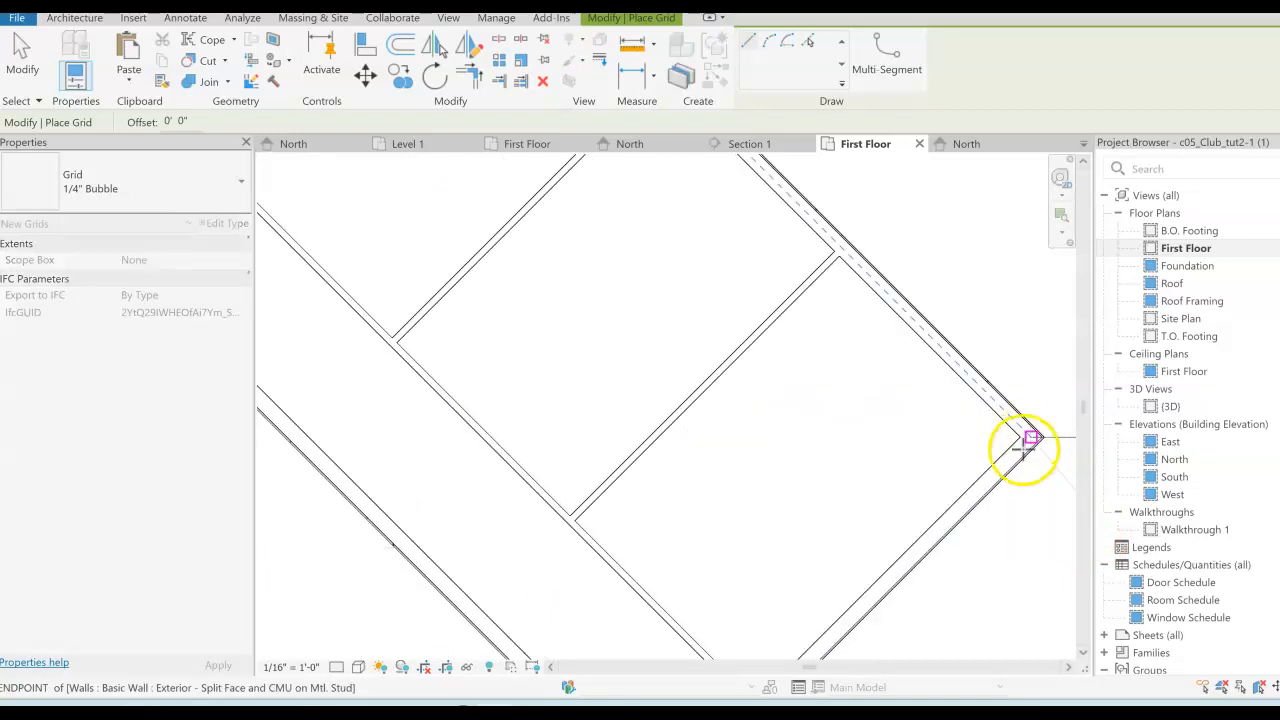
scroll(1020, 443, "down", 5)
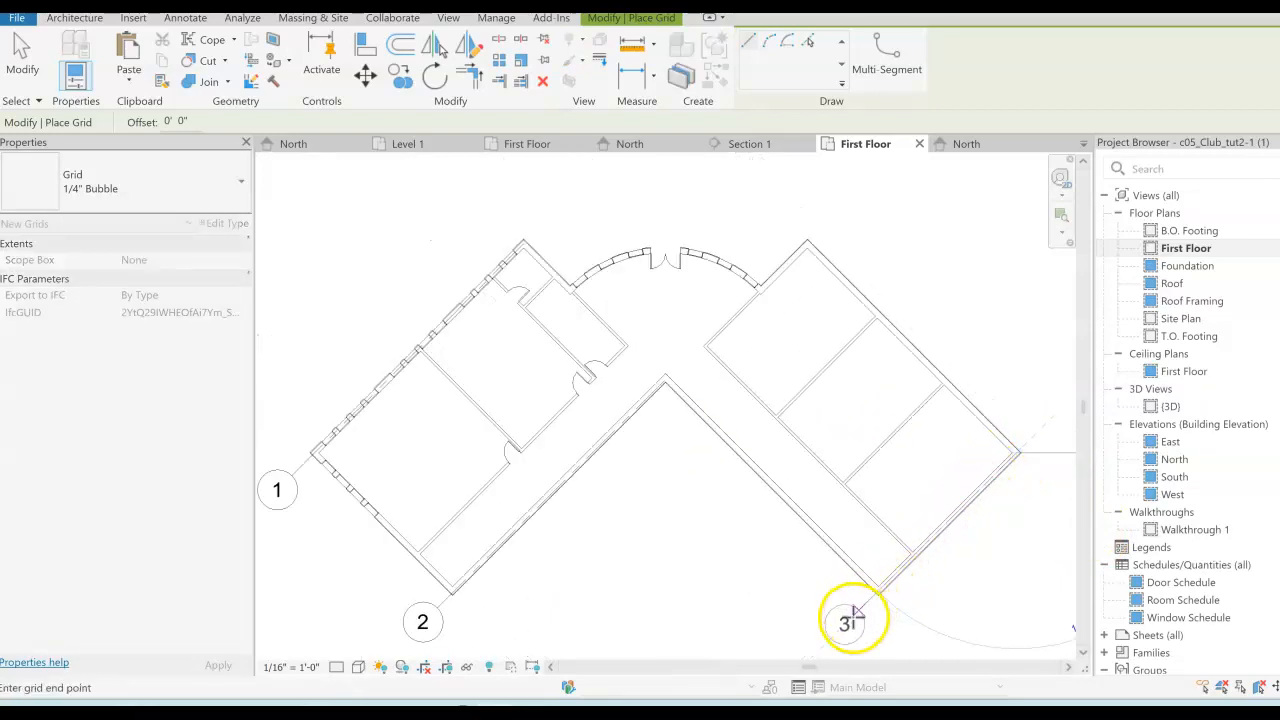
left_click(849, 621)
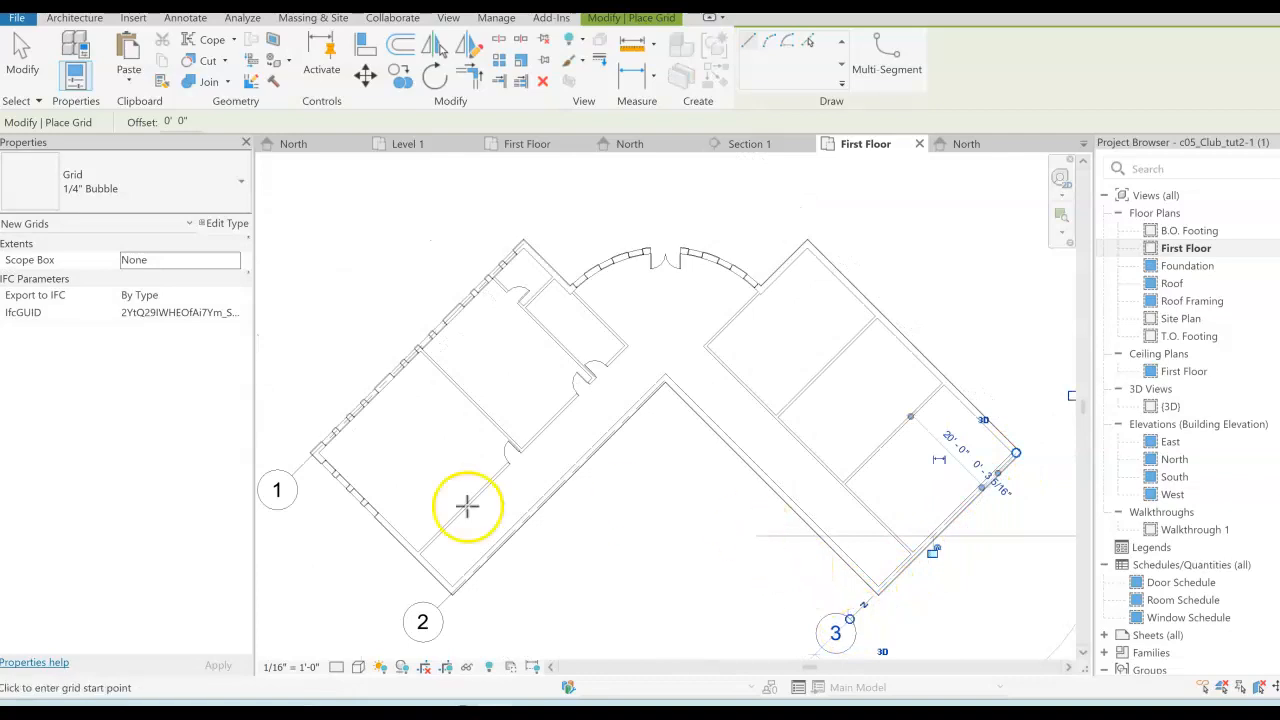
- Draw a grid line along the west wing's southwest end wall, from the west corner to just past the south corner
scroll(315, 462, "up", 3)
scroll(315, 462, "up", 2)
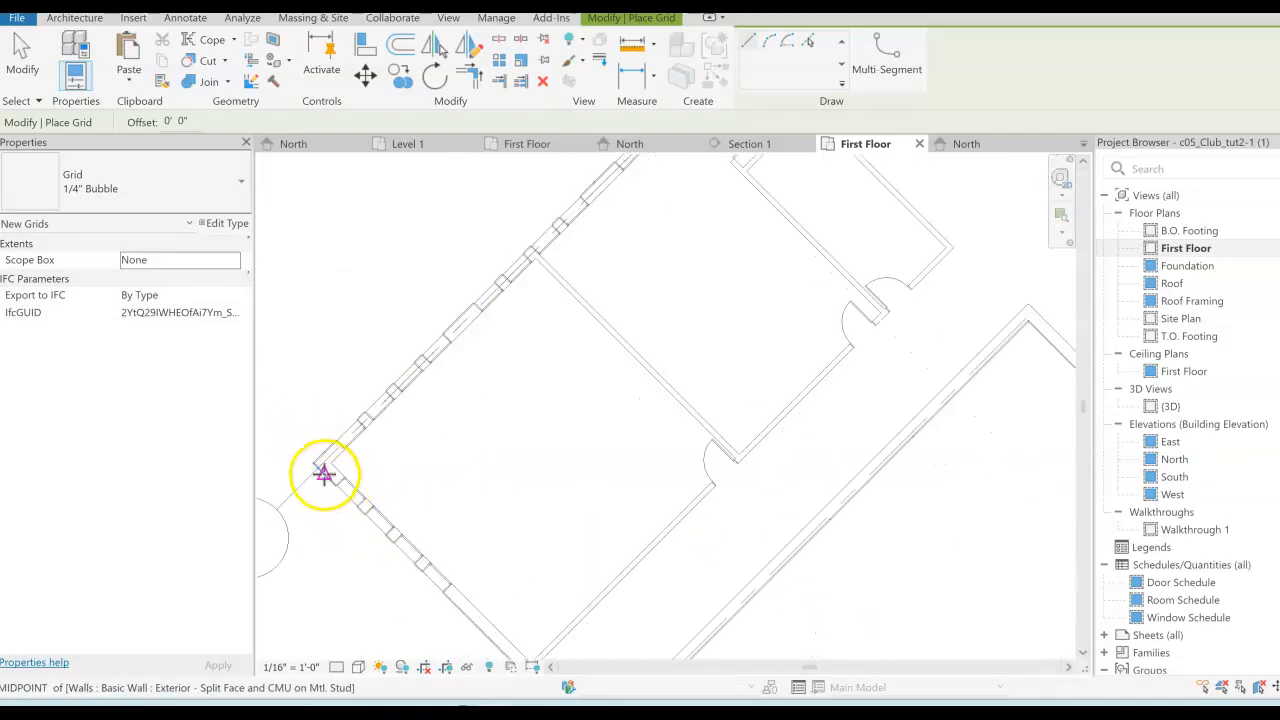
left_click(322, 465)
scroll(372, 491, "down", 4)
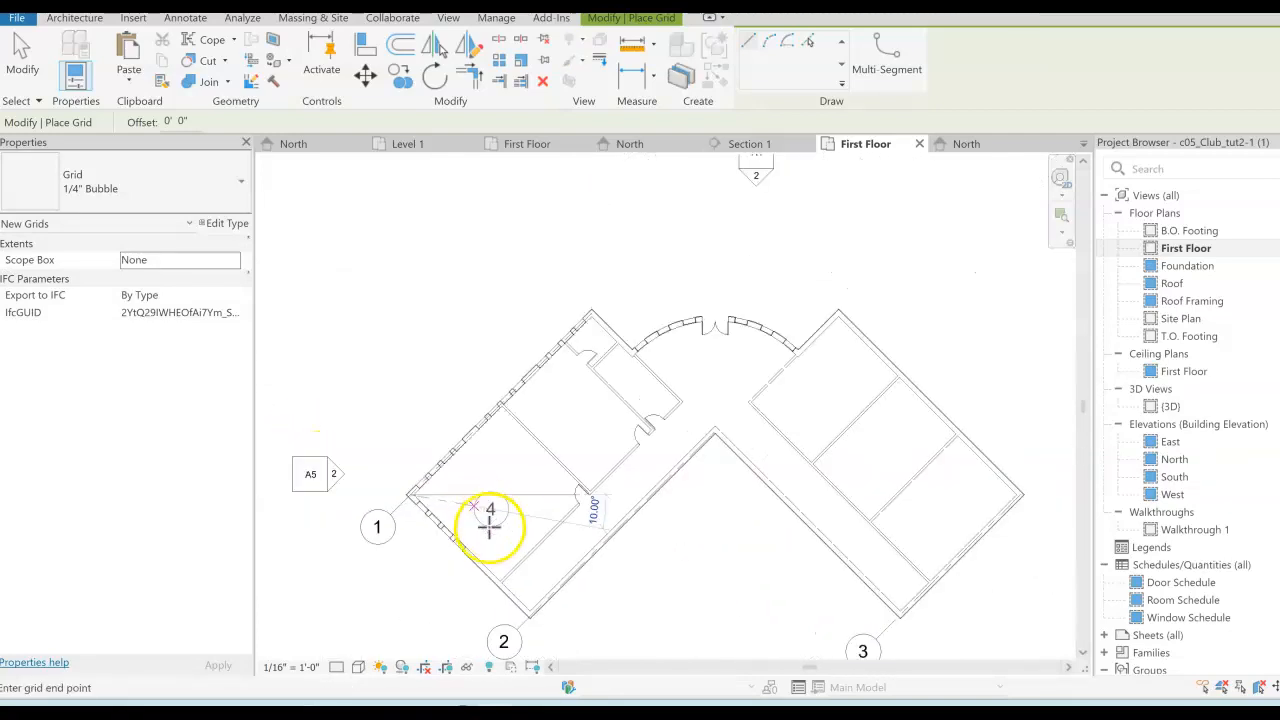
left_click(550, 635)
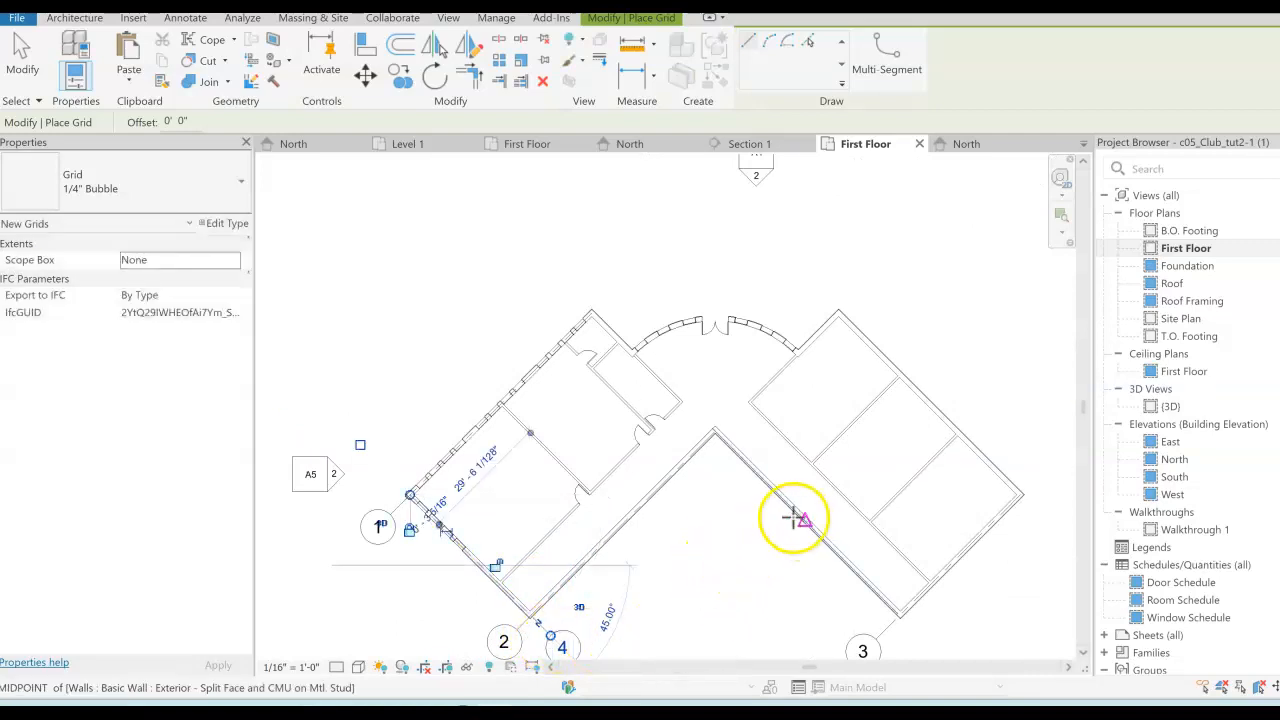
- Draw a grid line along the east wing's inner exterior wall, from the V-shaped corner to just past the south corner
scroll(745, 450, "up", 3)
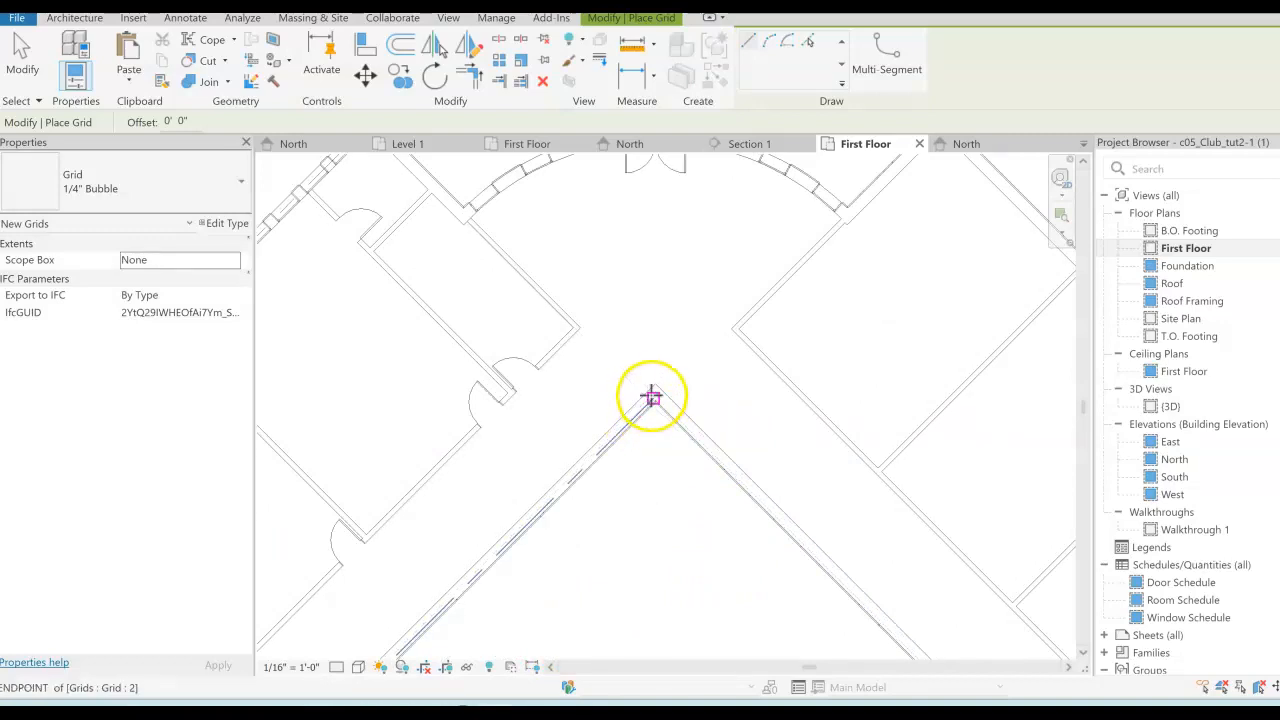
left_click(653, 396)
scroll(737, 486, "down", 4)
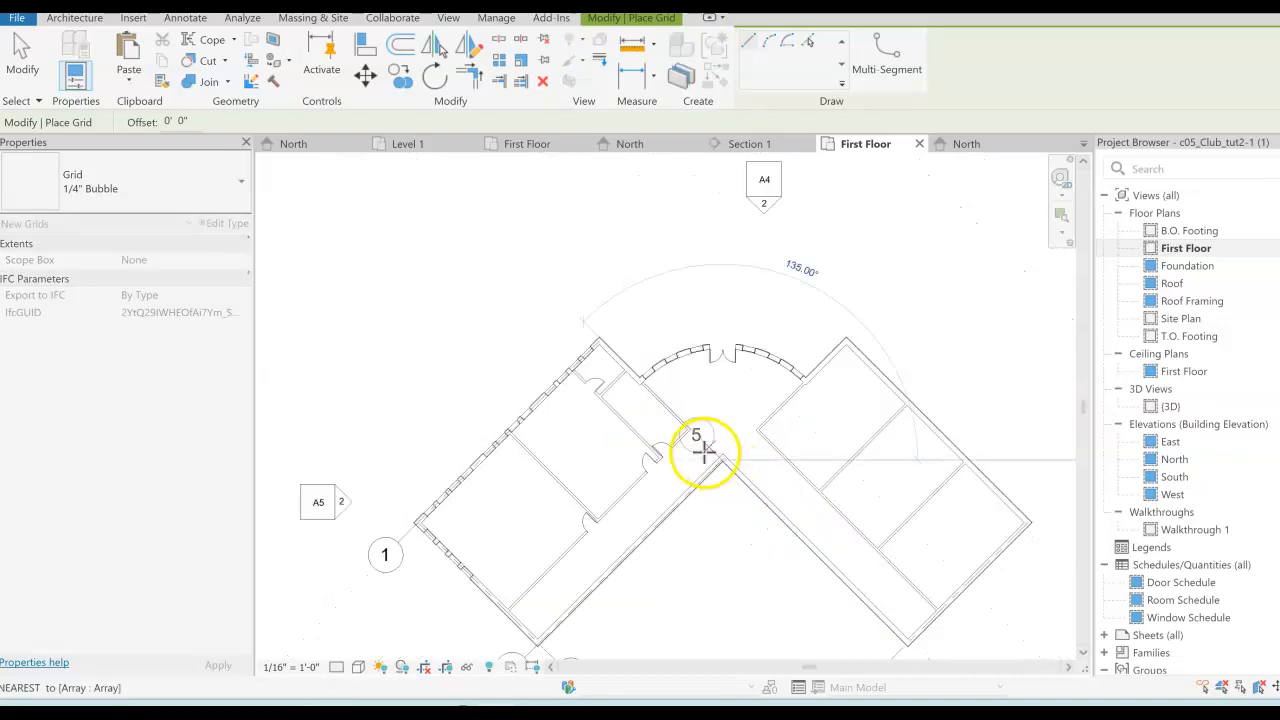
scroll(704, 452, "down", 2)
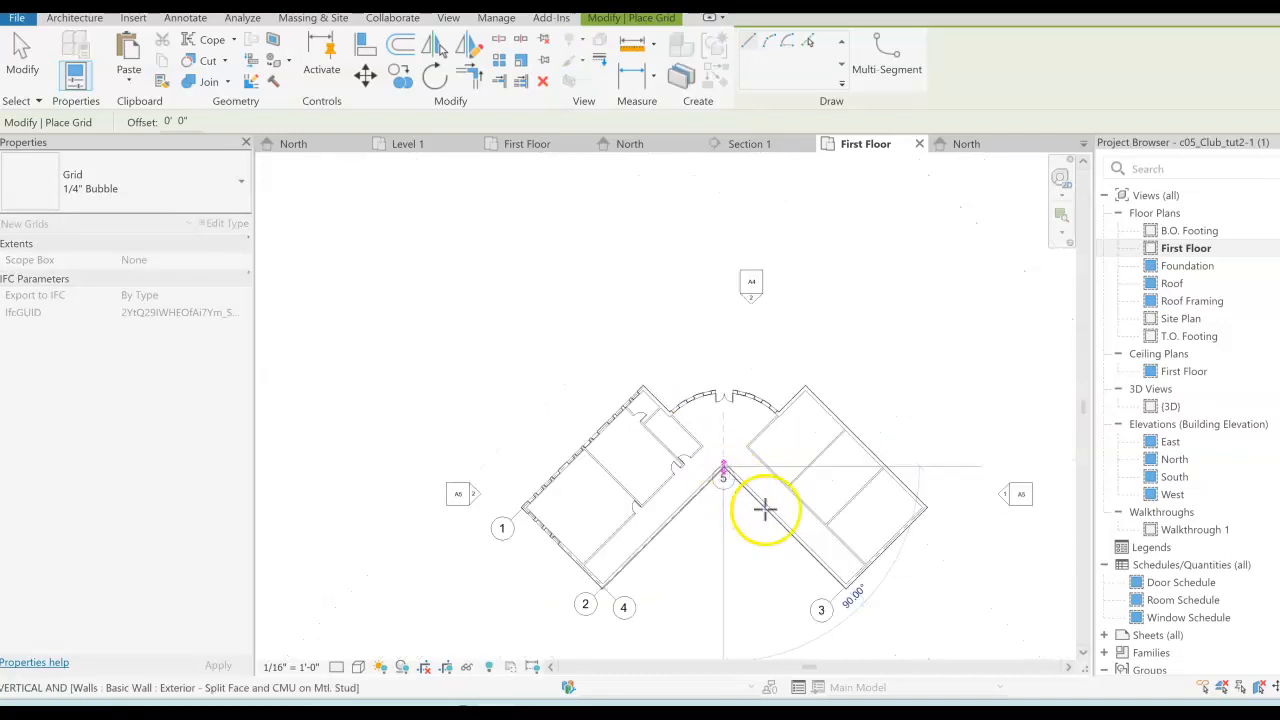
scroll(863, 608, "up", 2)
left_click(862, 603)
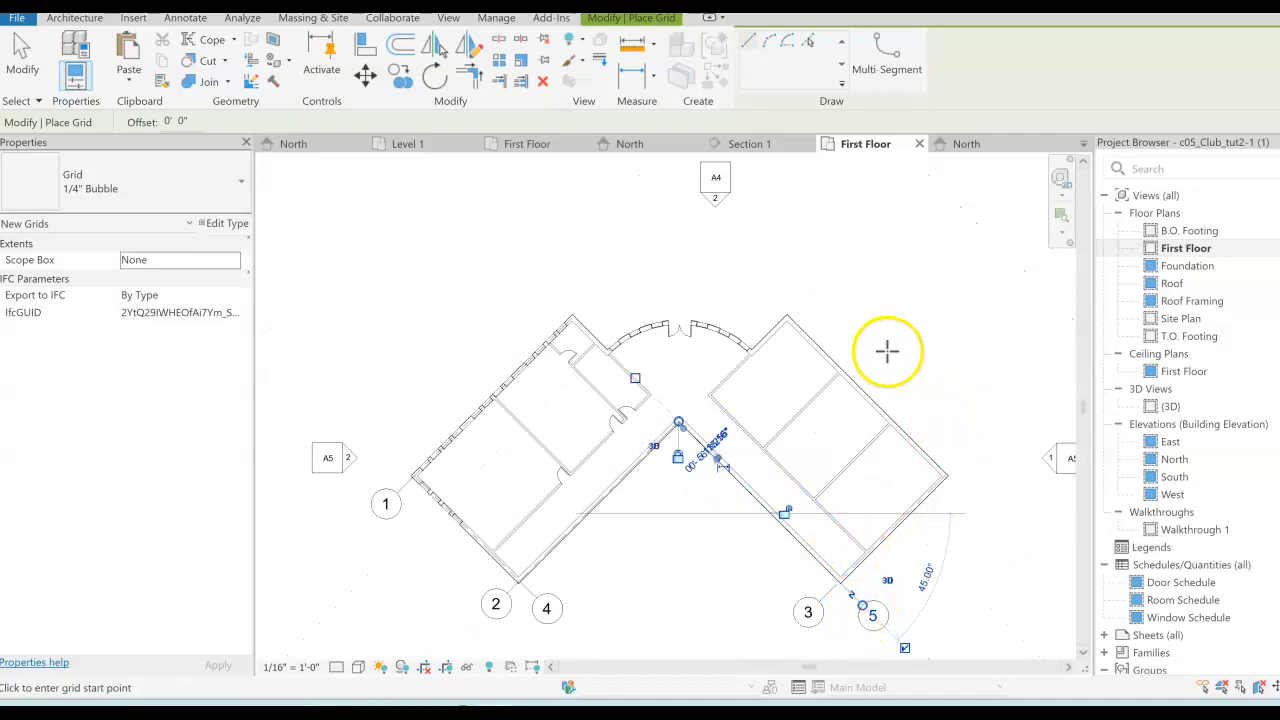
- Draw a grid line along the east wing's northeast exterior wall, from the north corner to just past the east corner, and finish placing grids
scroll(830, 340, "up", 2)
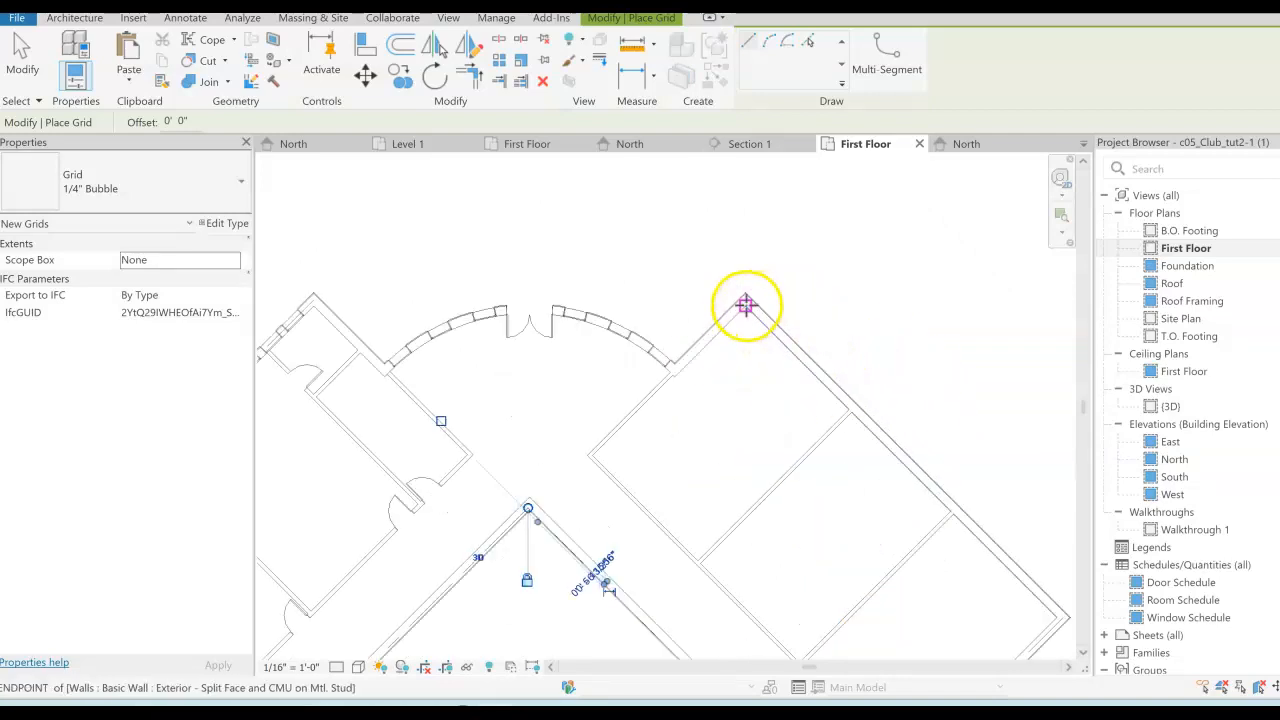
left_click(745, 300)
scroll(800, 382, "down", 5)
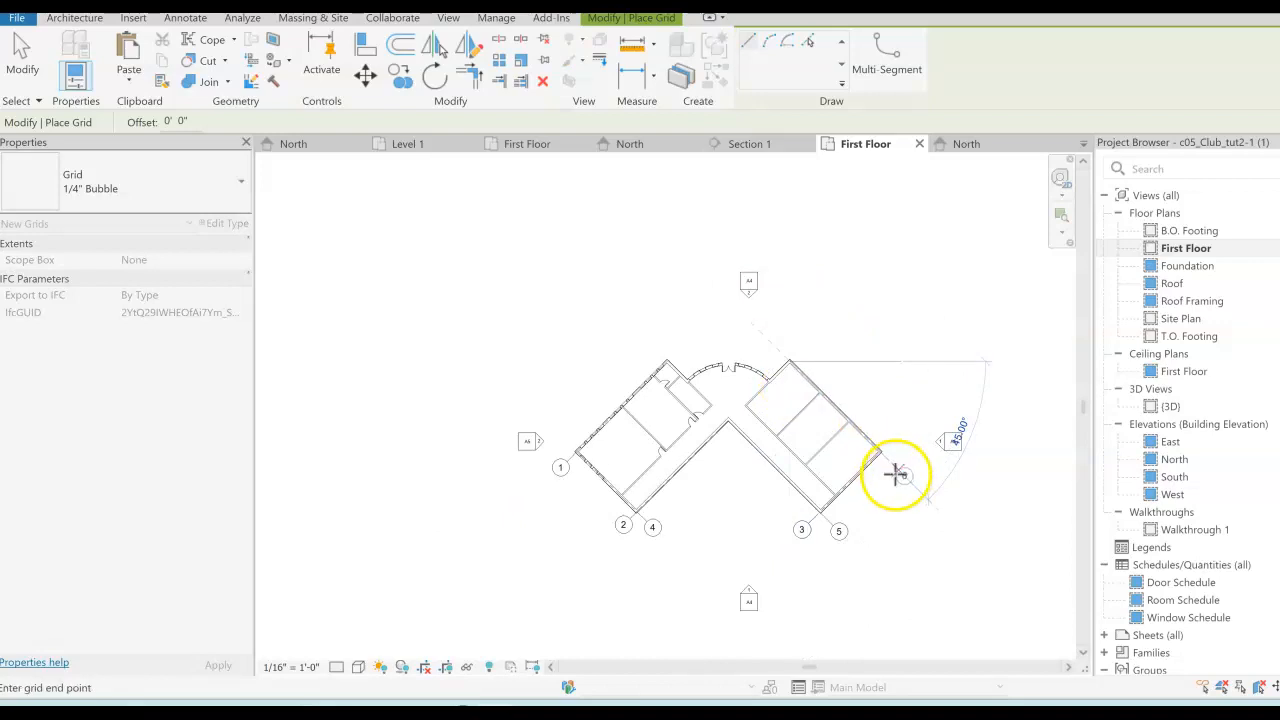
left_click(891, 469)
left_click(22, 58)
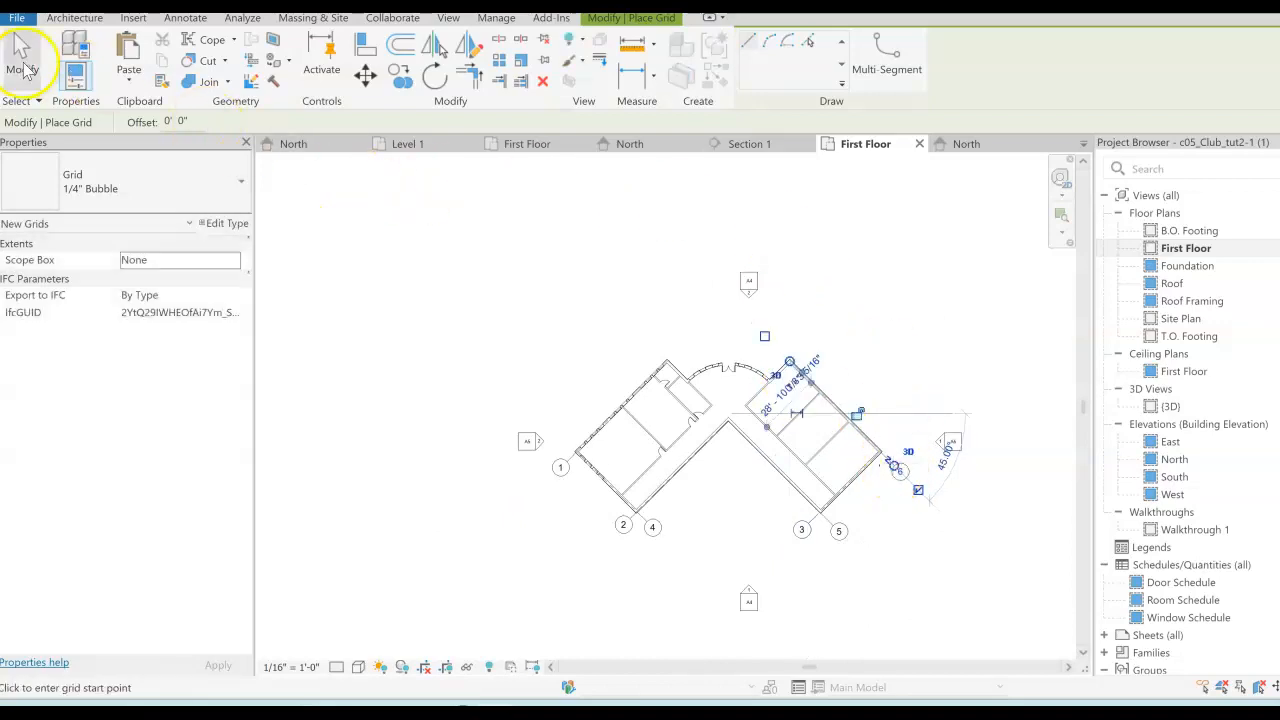
- Rename grid 1, along the west wing's northwest wall, as A1
scroll(612, 512, "up", 3)
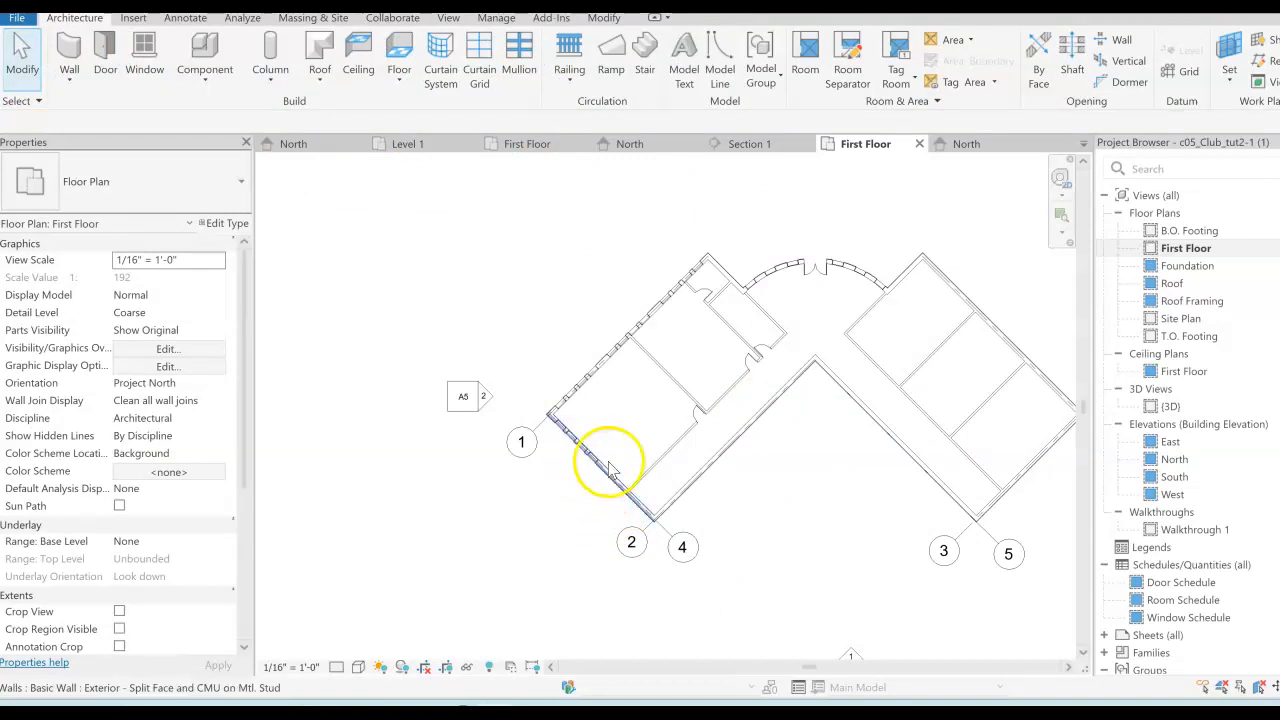
left_click(521, 445)
double_click(521, 443)
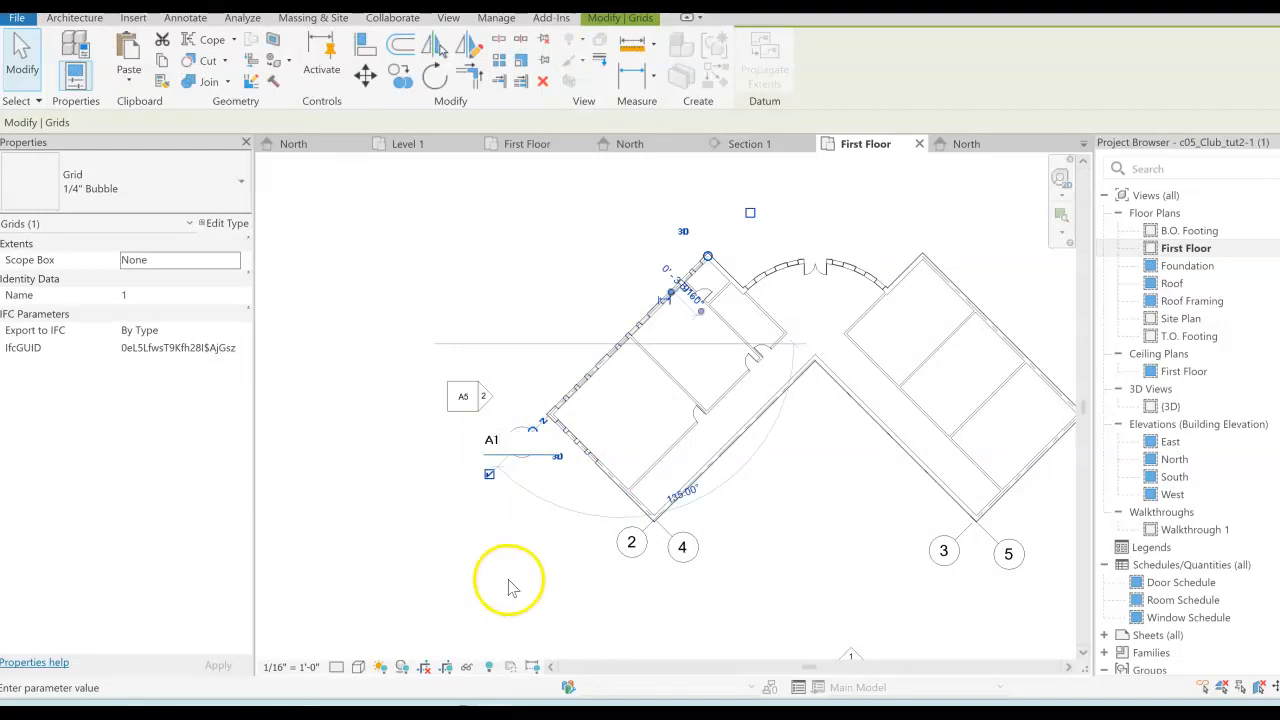
type("A1")
key("Return")
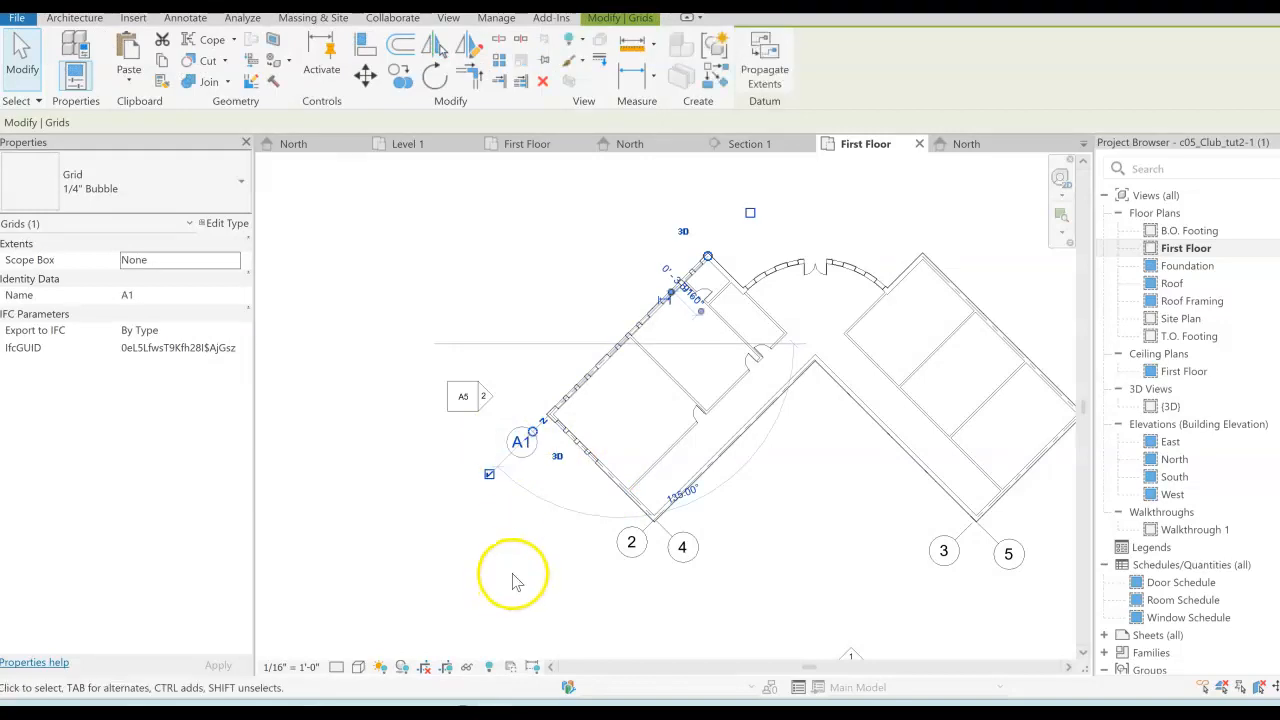
- Rename grid 2 as A2 and grid 3, on the east wing's end wall, as A3
left_click(632, 546)
left_click(628, 543)
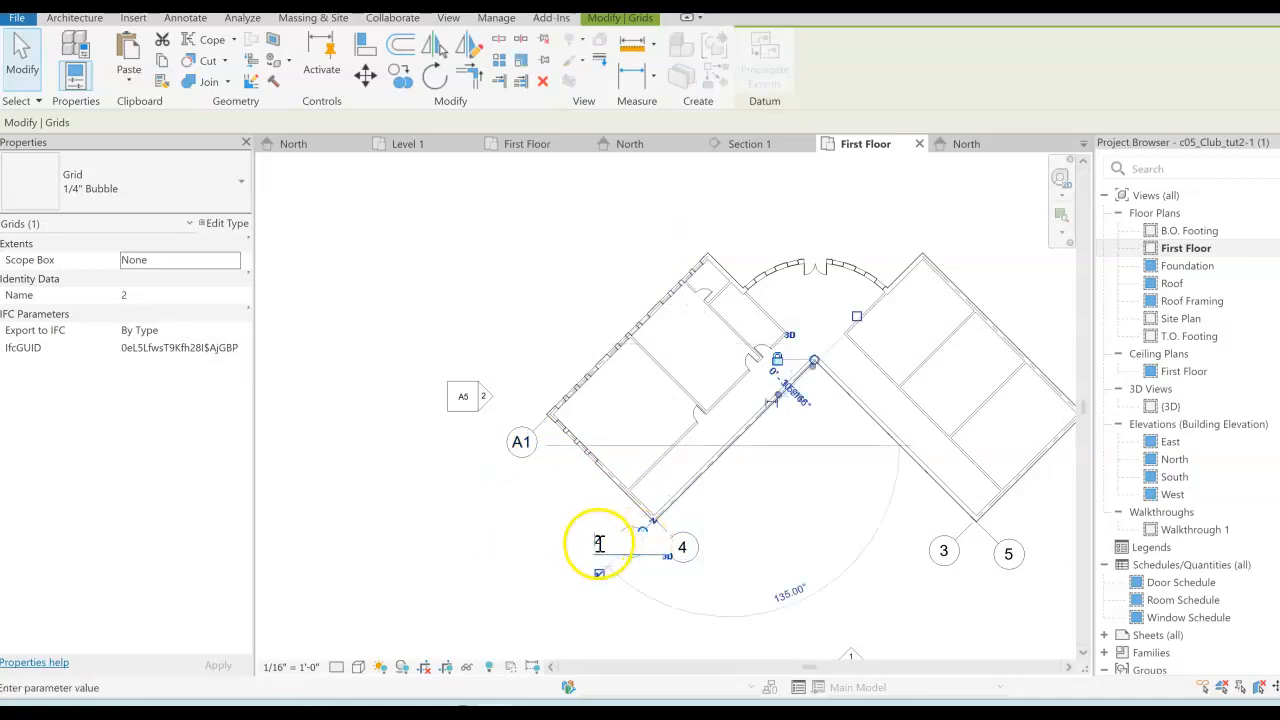
type("A2")
left_click(834, 523)
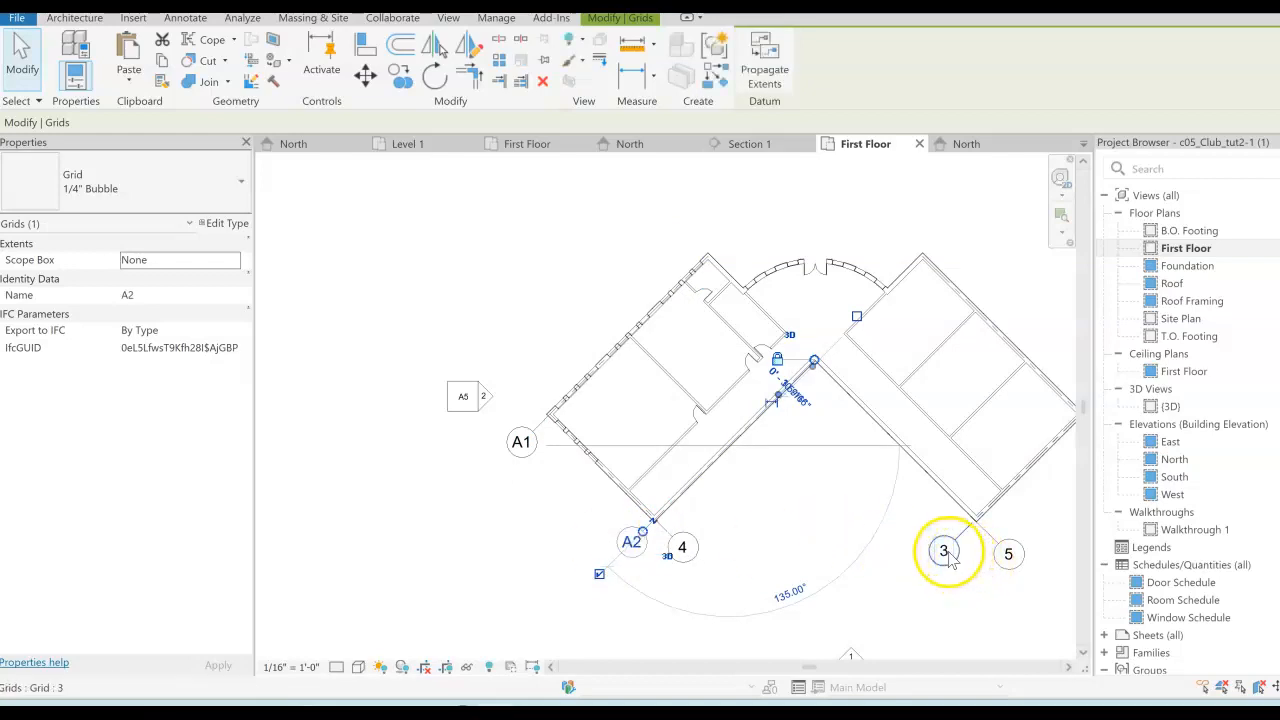
left_click(945, 555)
left_click(943, 550)
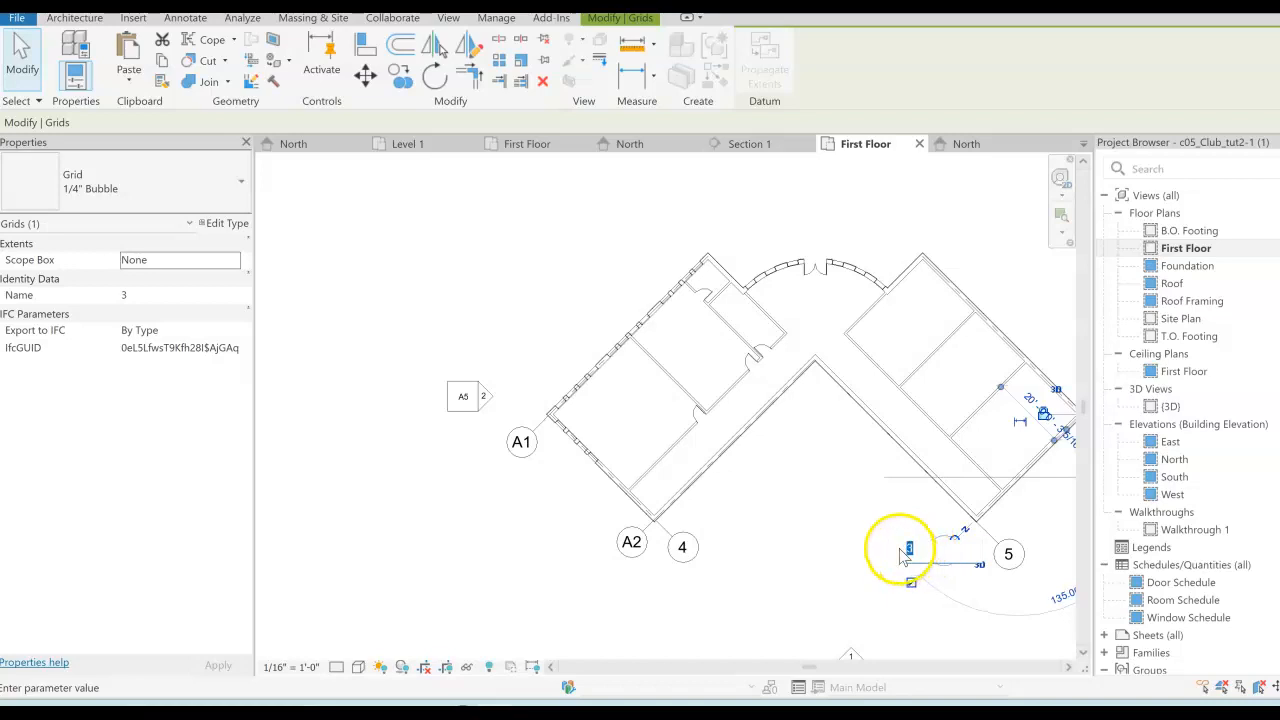
left_click(845, 585)
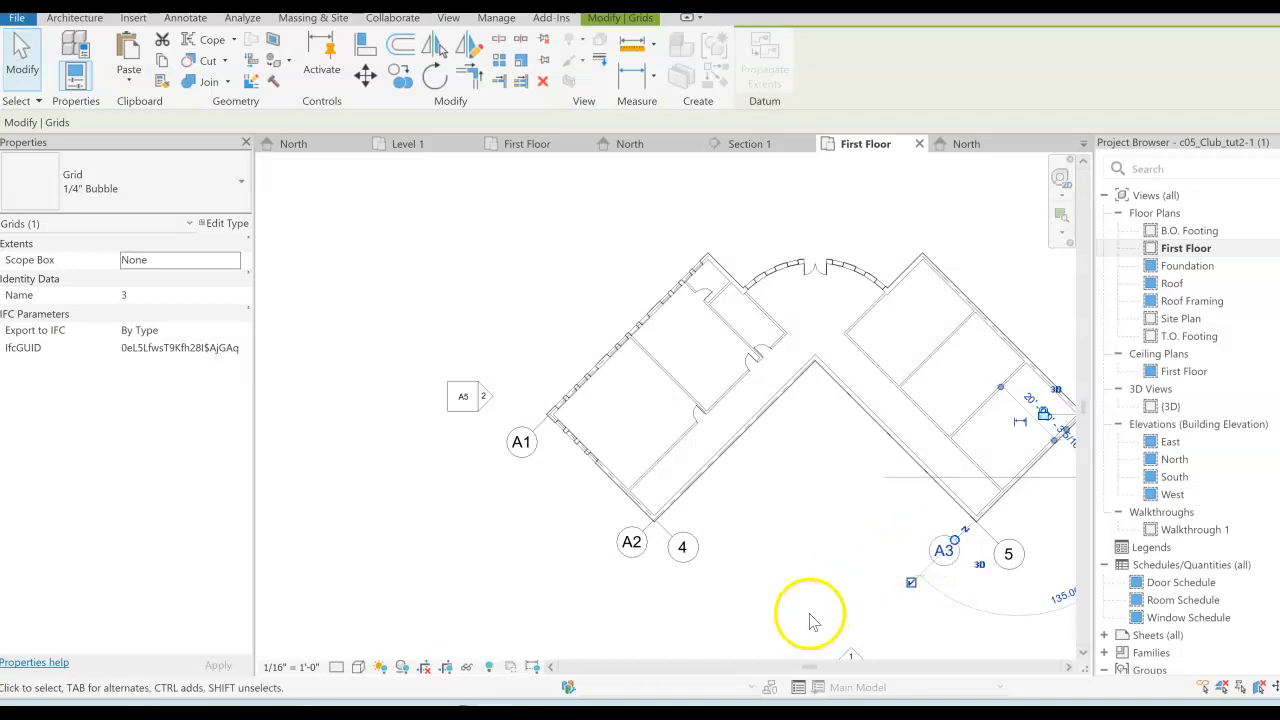
- Rename grid 4, at the west wing's south corner, as B1 and grid 5, at the east wing's south corner, as B2
left_click(683, 553)
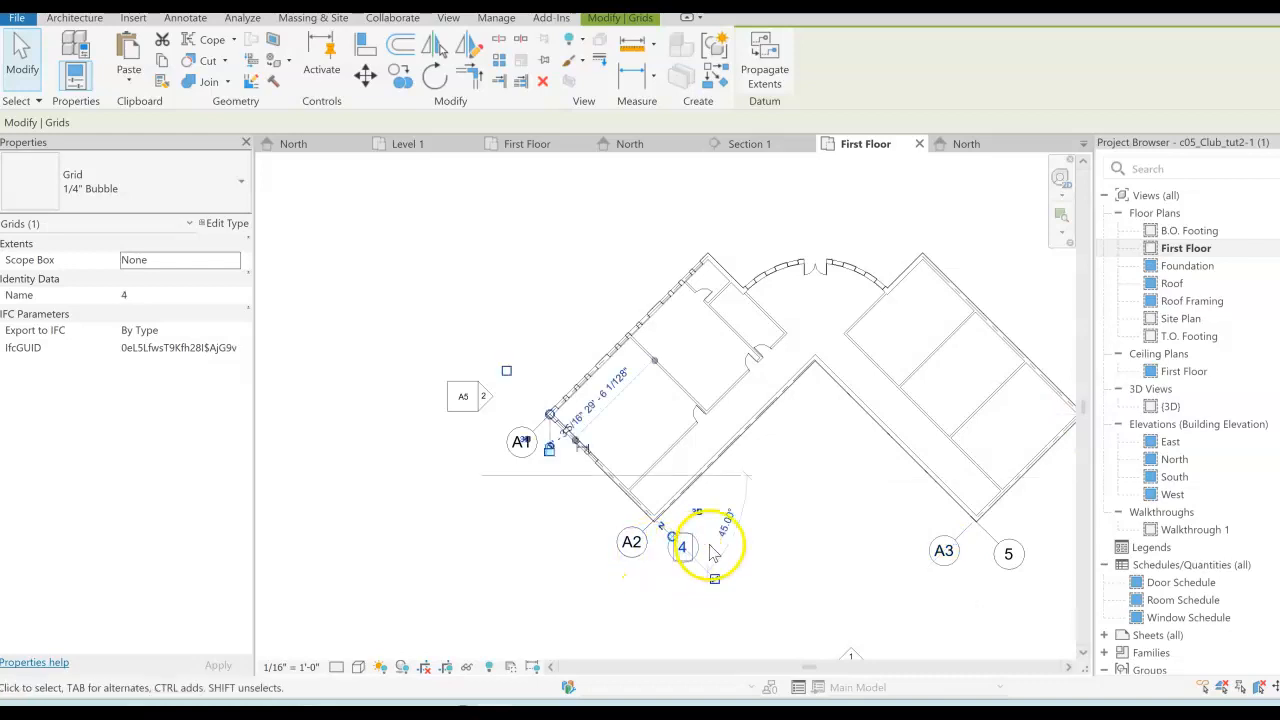
left_click(684, 547)
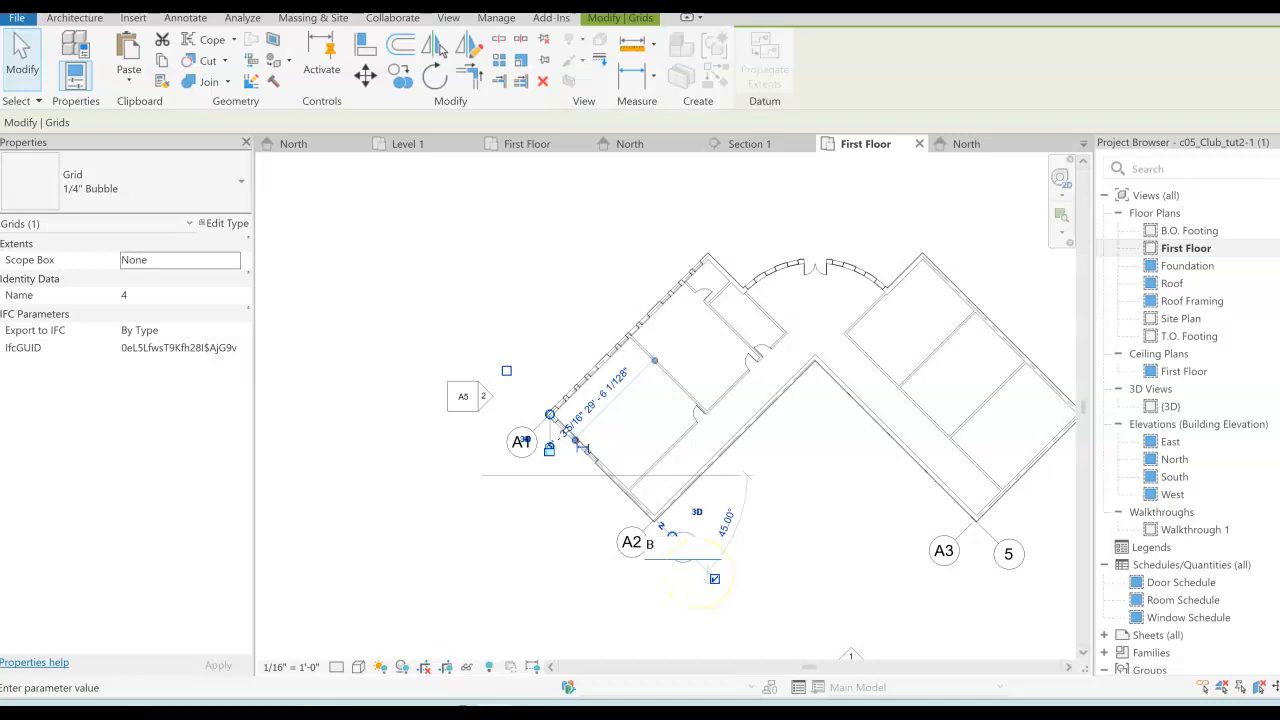
left_click(824, 578)
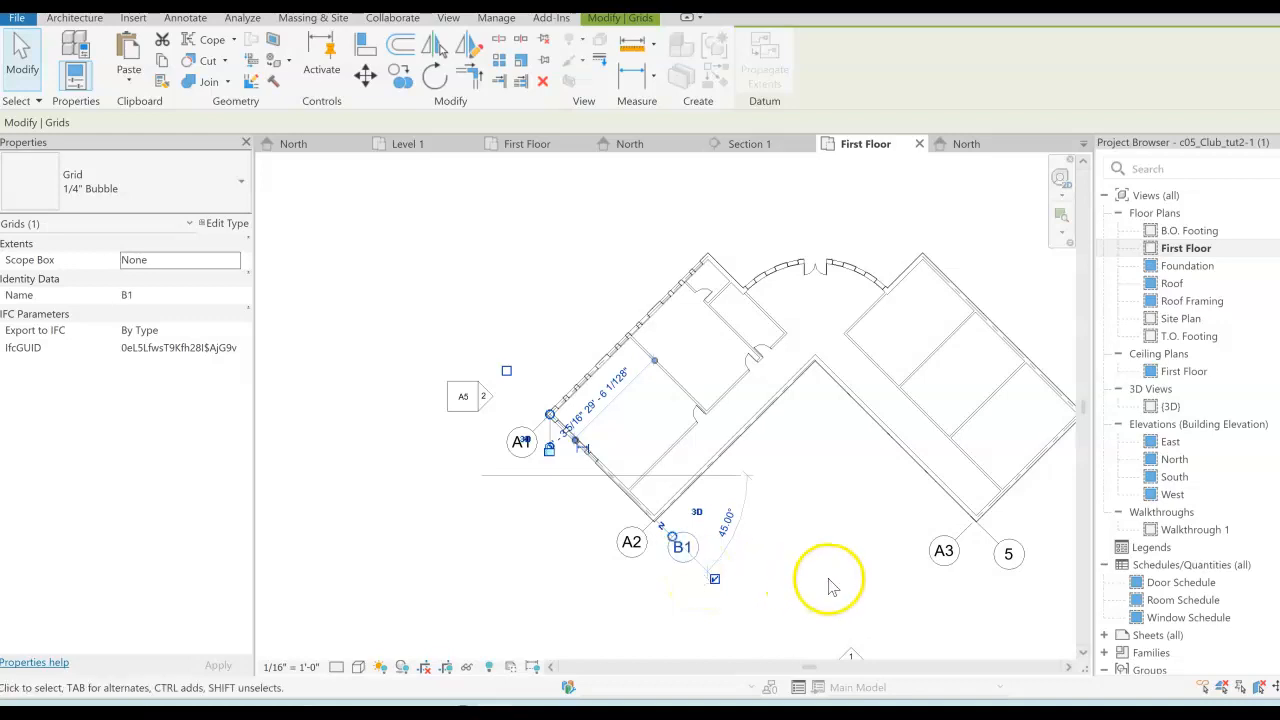
left_click(1009, 556)
left_click(1006, 557)
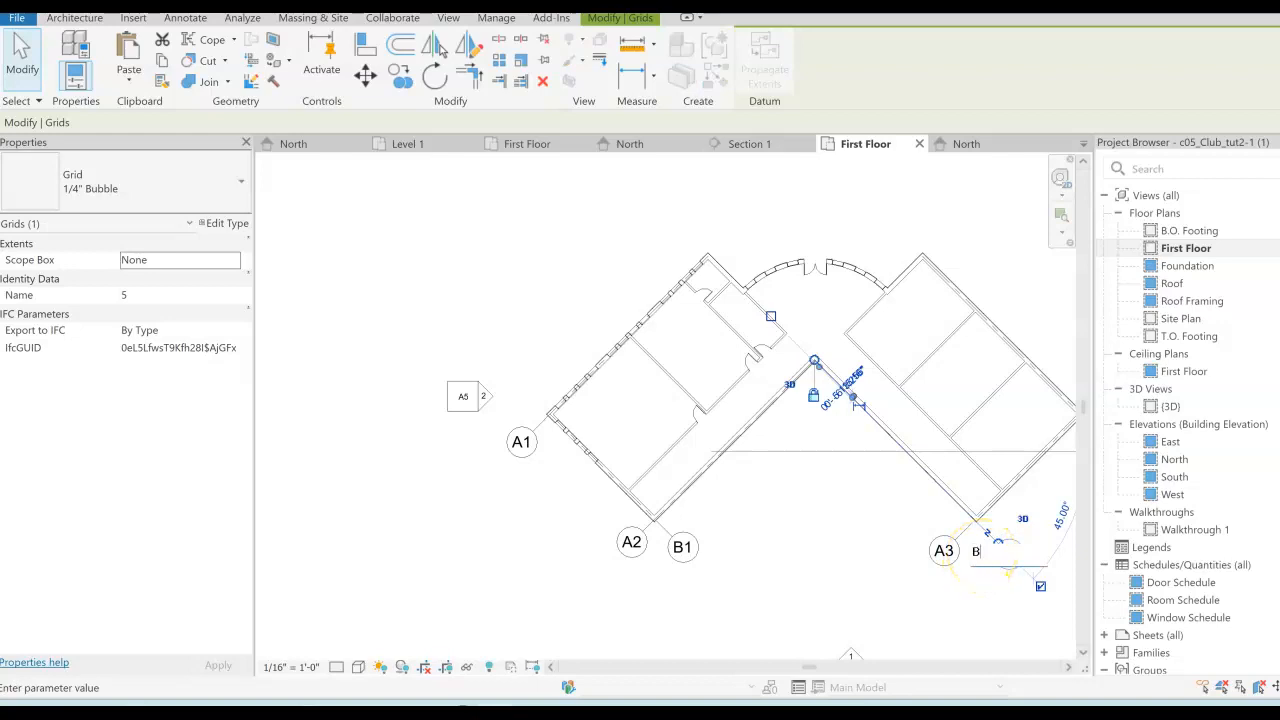
left_click(1014, 608)
- Rename grid 6, along the east wing's northeast wall, as B3 and finish editing grids
scroll(1009, 607, "down", 1)
middle_click_drag(1009, 606, 847, 606)
left_click(941, 473)
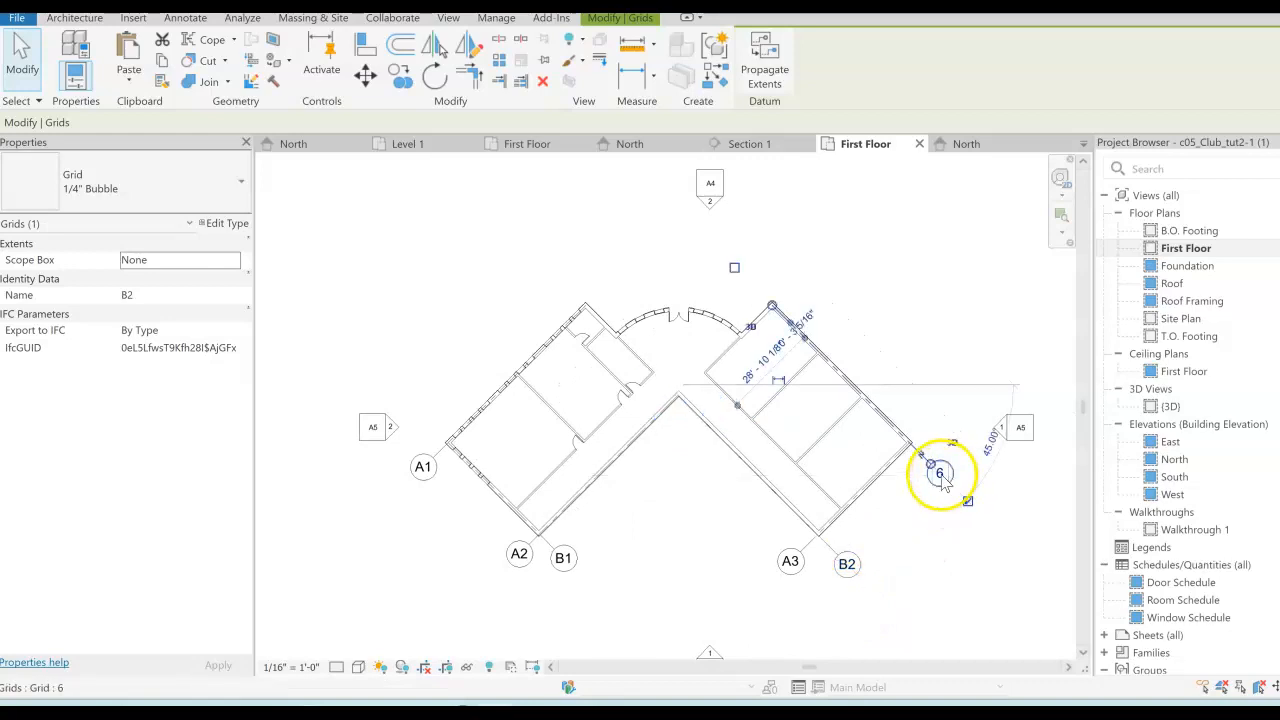
left_click(941, 473)
left_click_drag(936, 473, 895, 487)
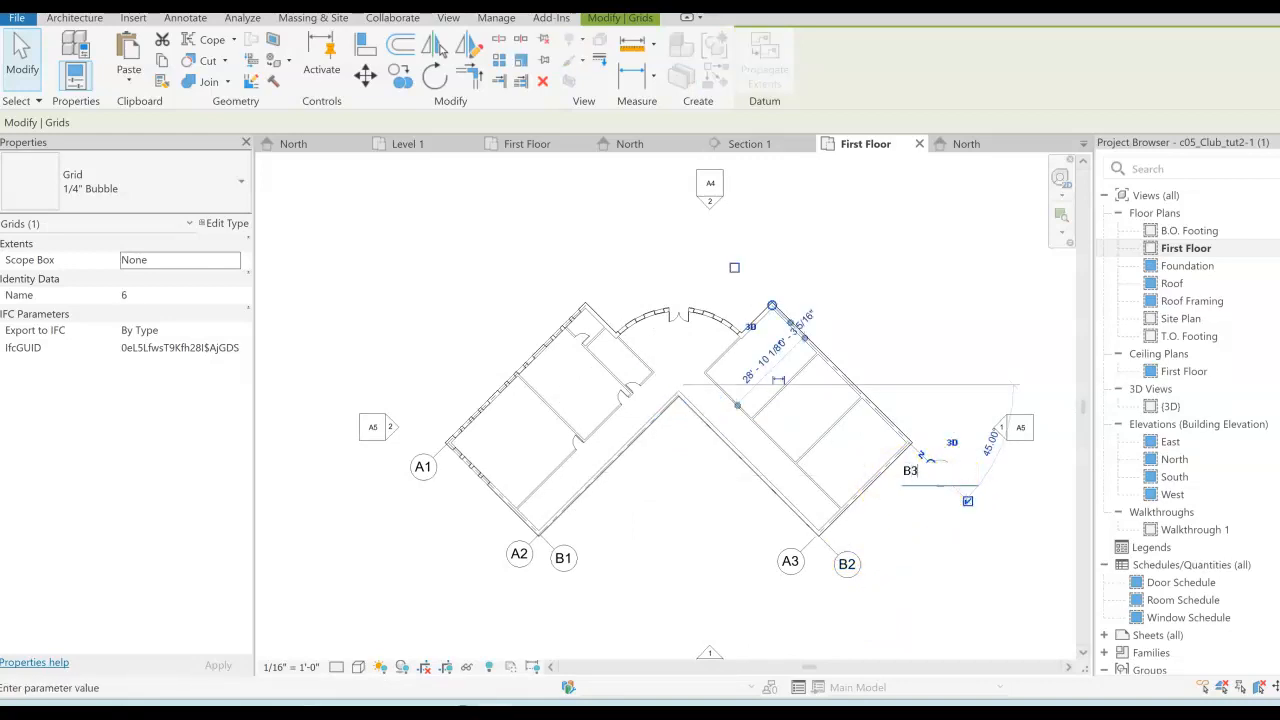
key("Return")
left_click(20, 50)
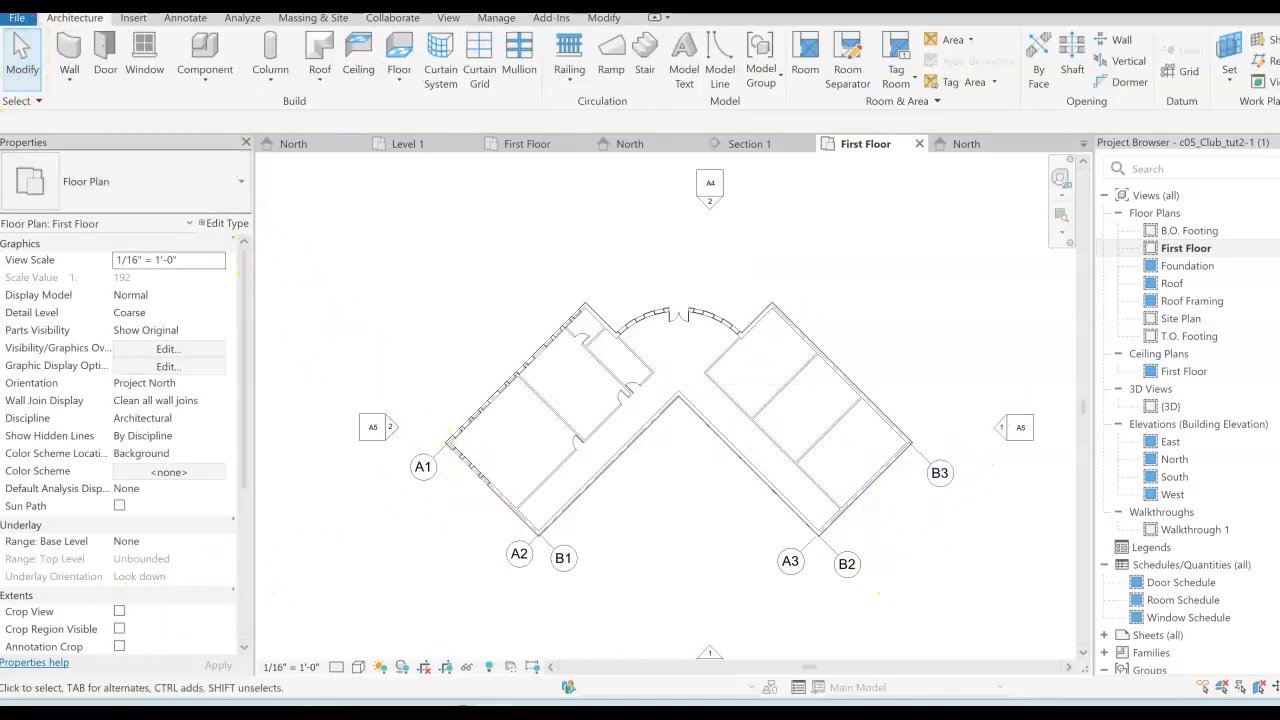
- Draw a building section lengthwise through the west wing, from outside its southwest end wall to just beyond the curved entrance wall
scroll(555, 555, "up", 5)
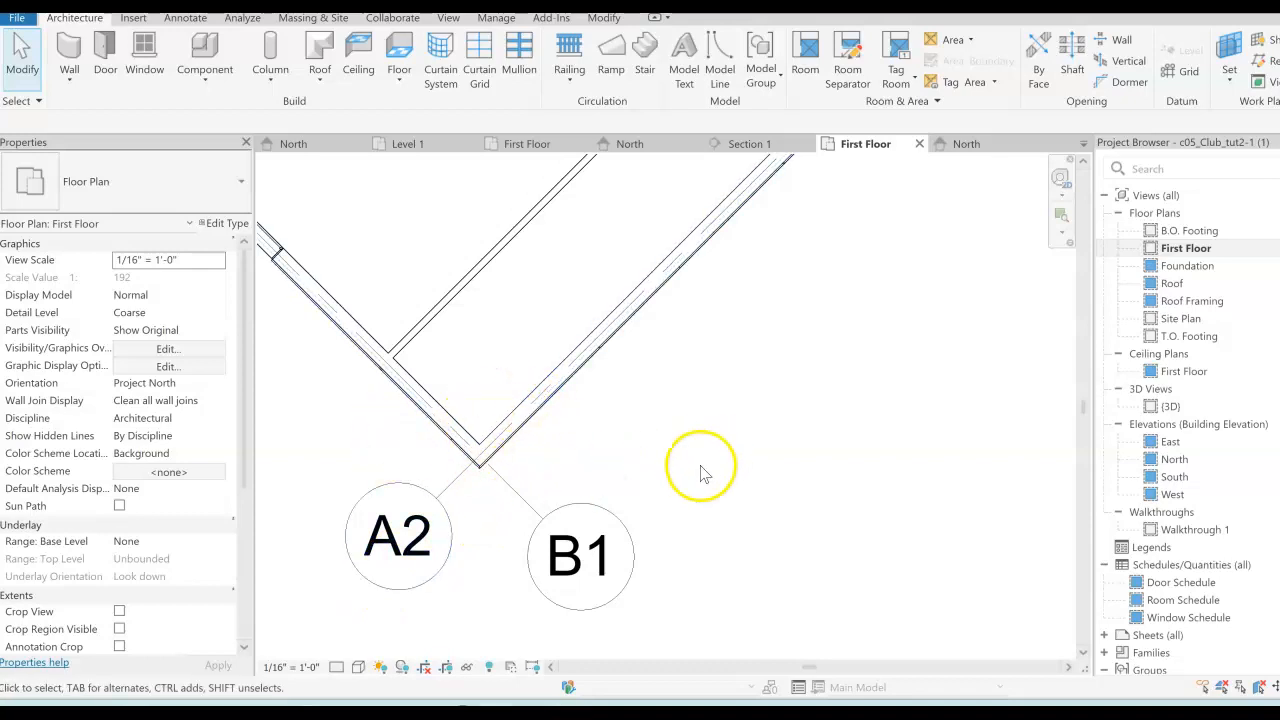
scroll(694, 466, "down", 5)
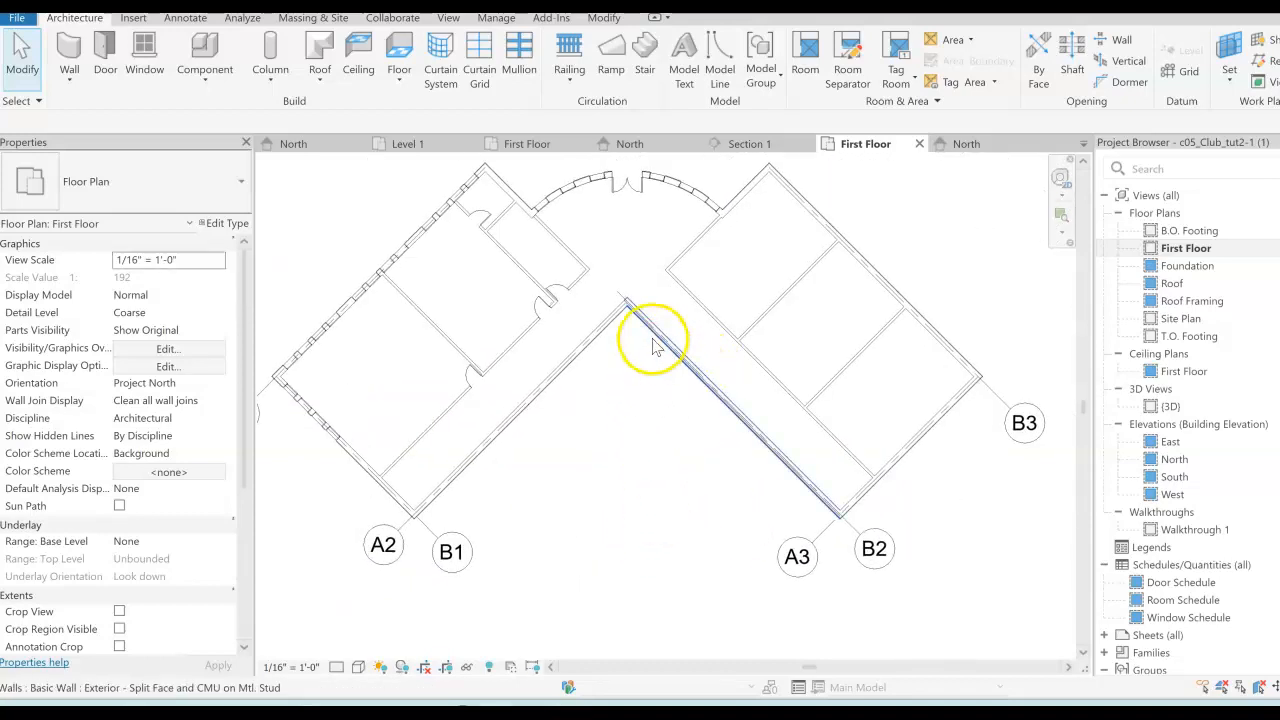
scroll(625, 300, "up", 3)
scroll(632, 365, "down", 3)
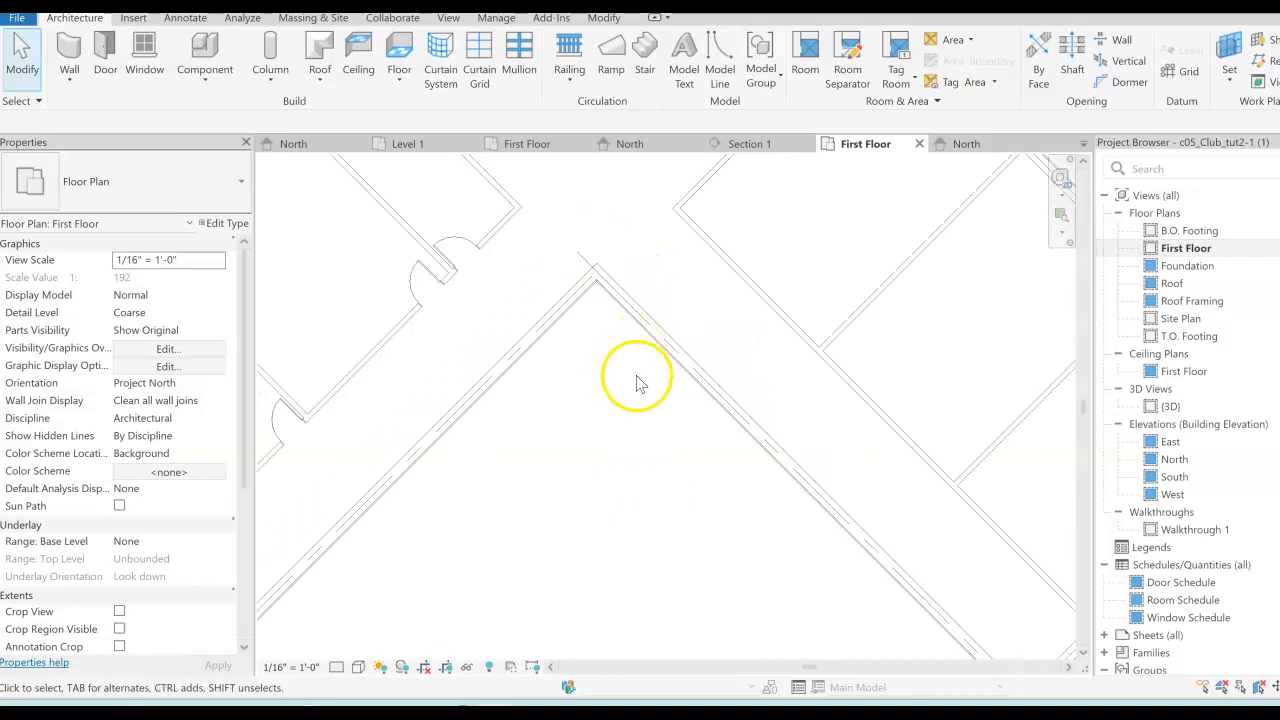
middle_click_drag(651, 432, 669, 440)
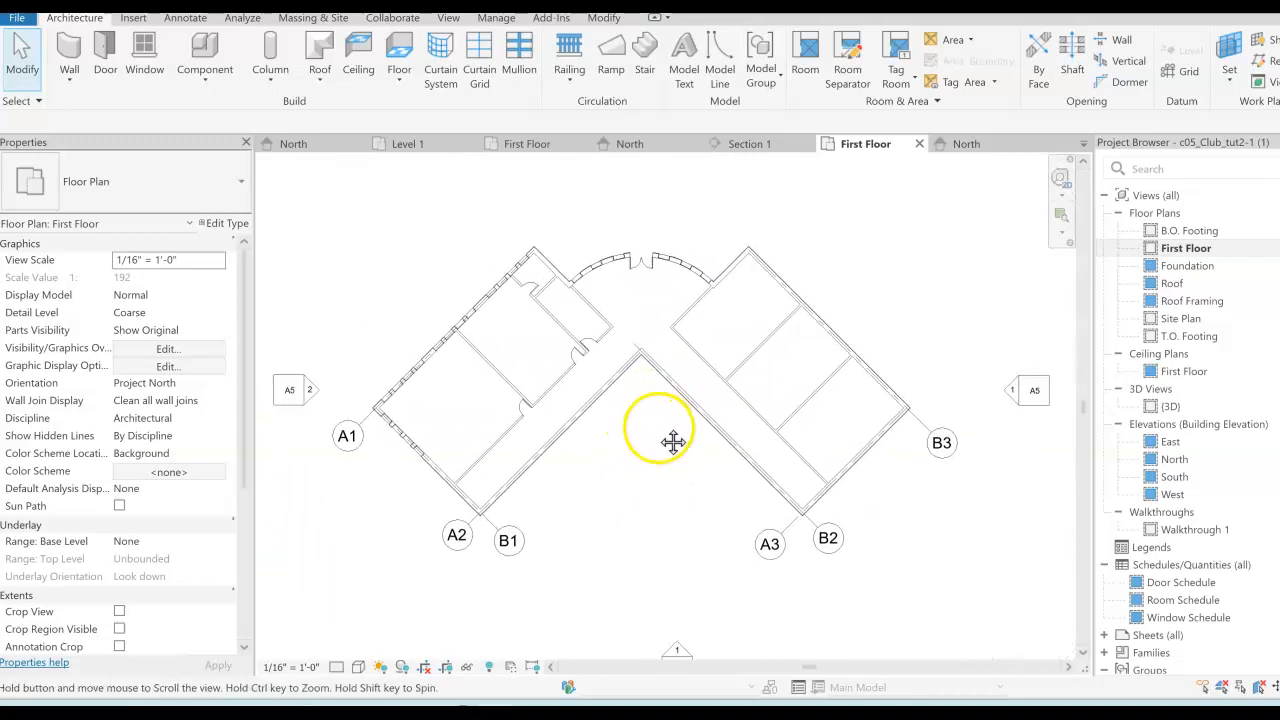
scroll(573, 482, "up", 2)
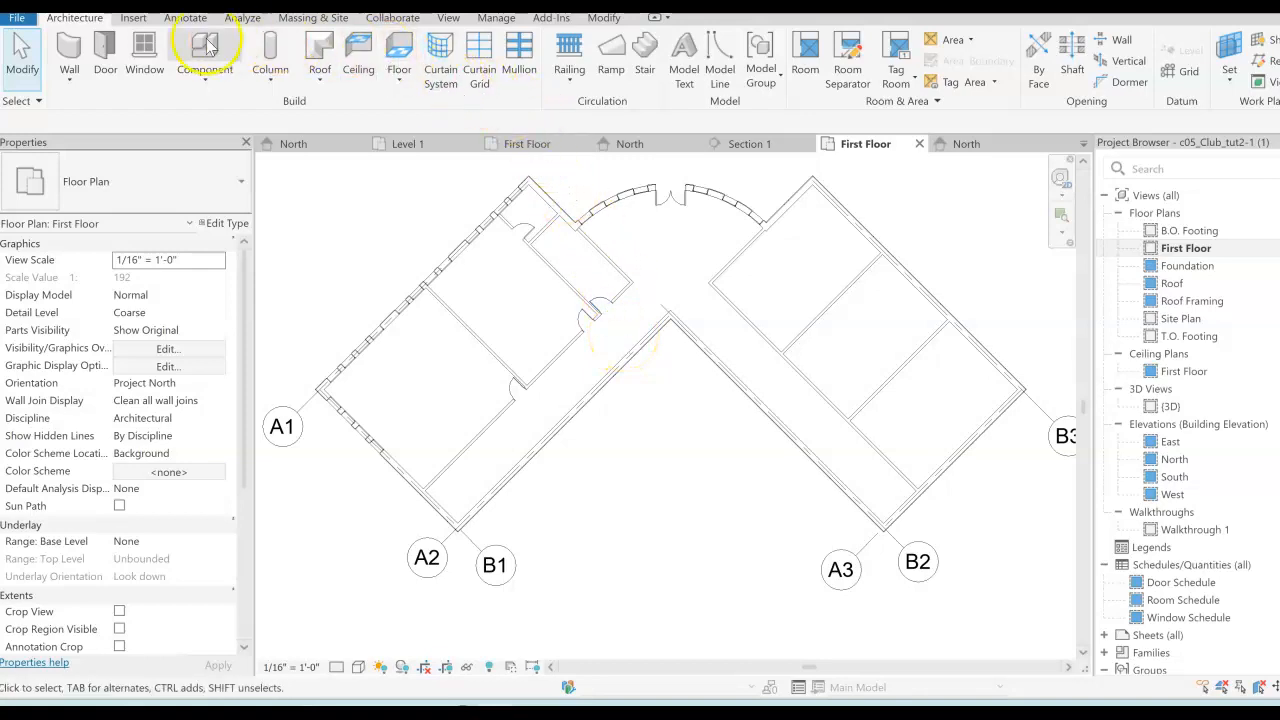
left_click(448, 19)
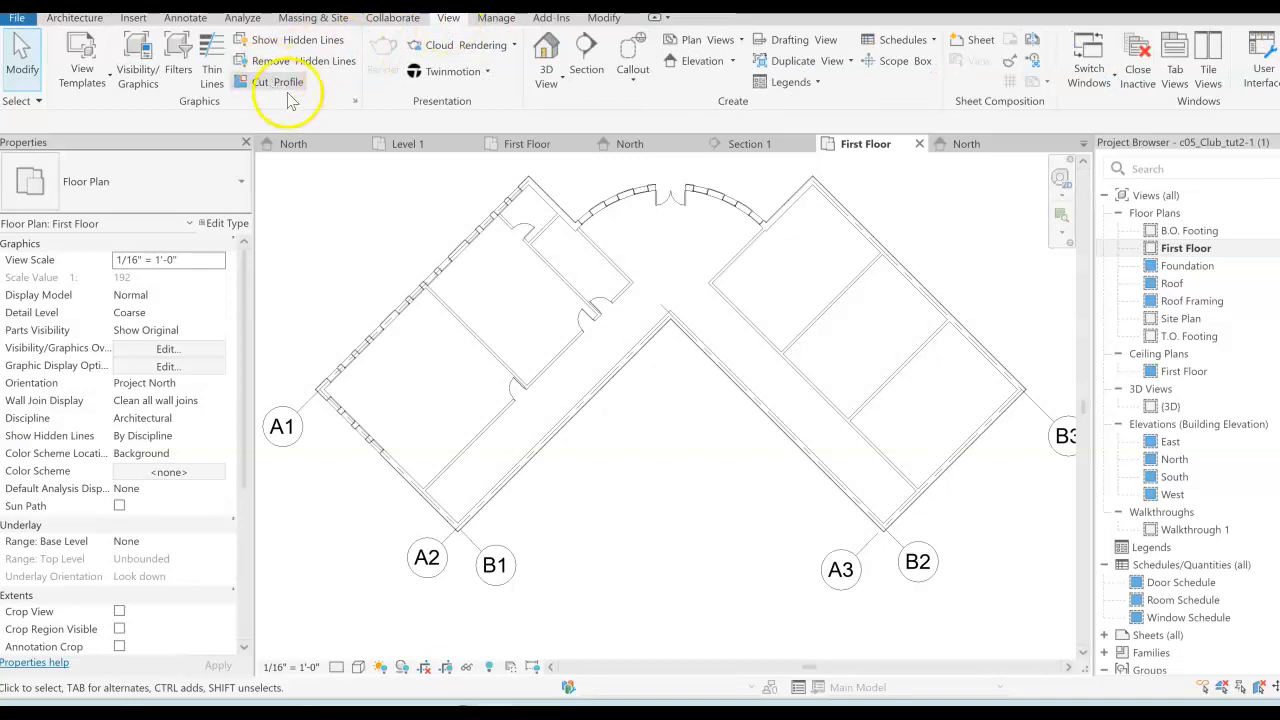
left_click(586, 55)
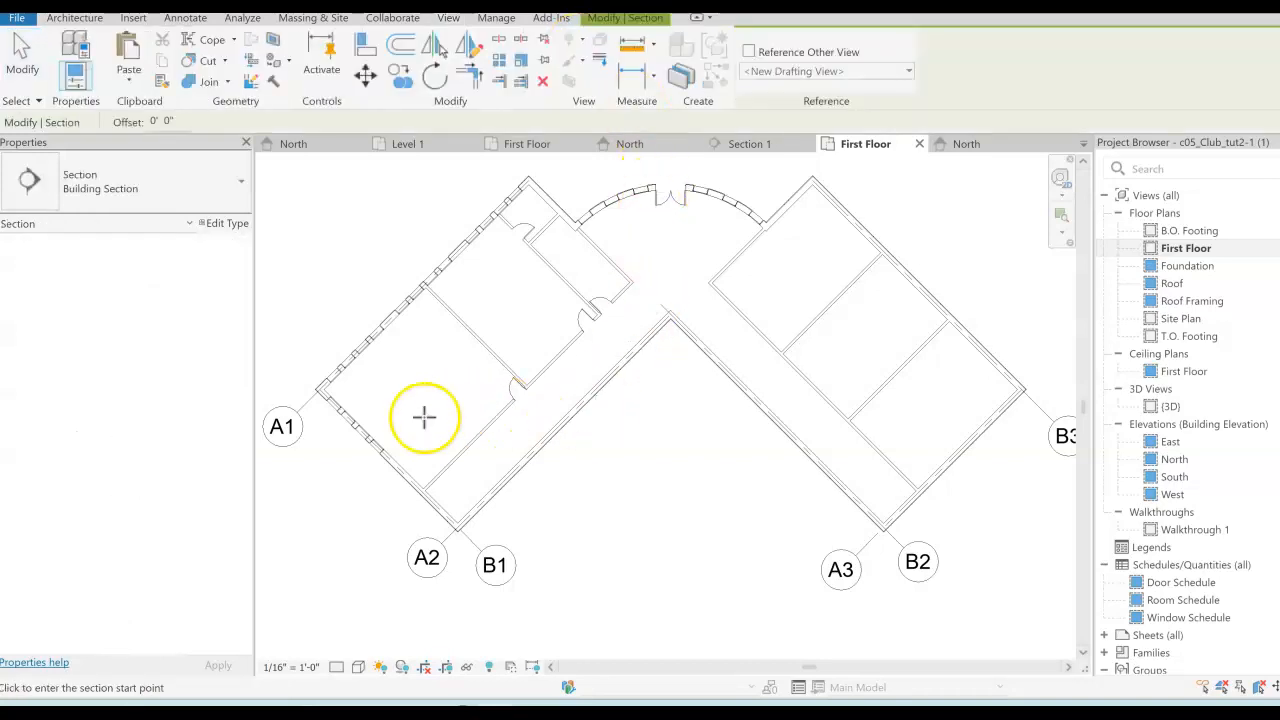
left_click(334, 502)
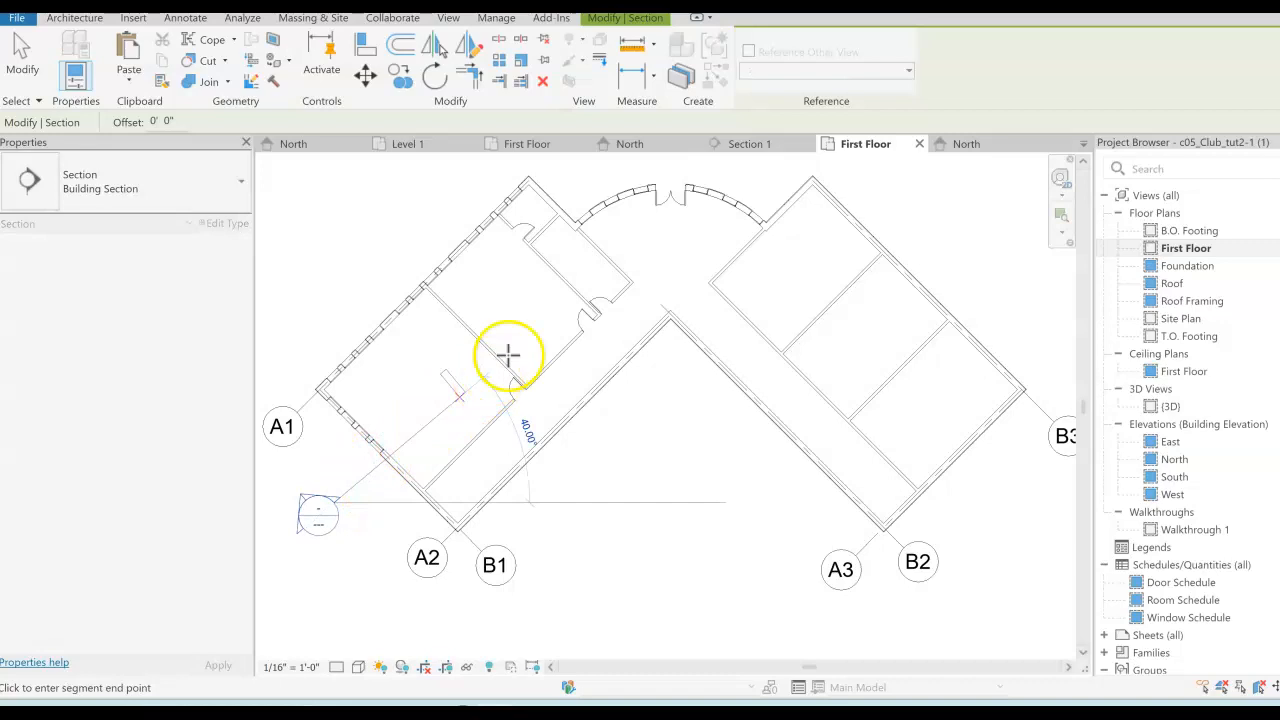
left_click(673, 162)
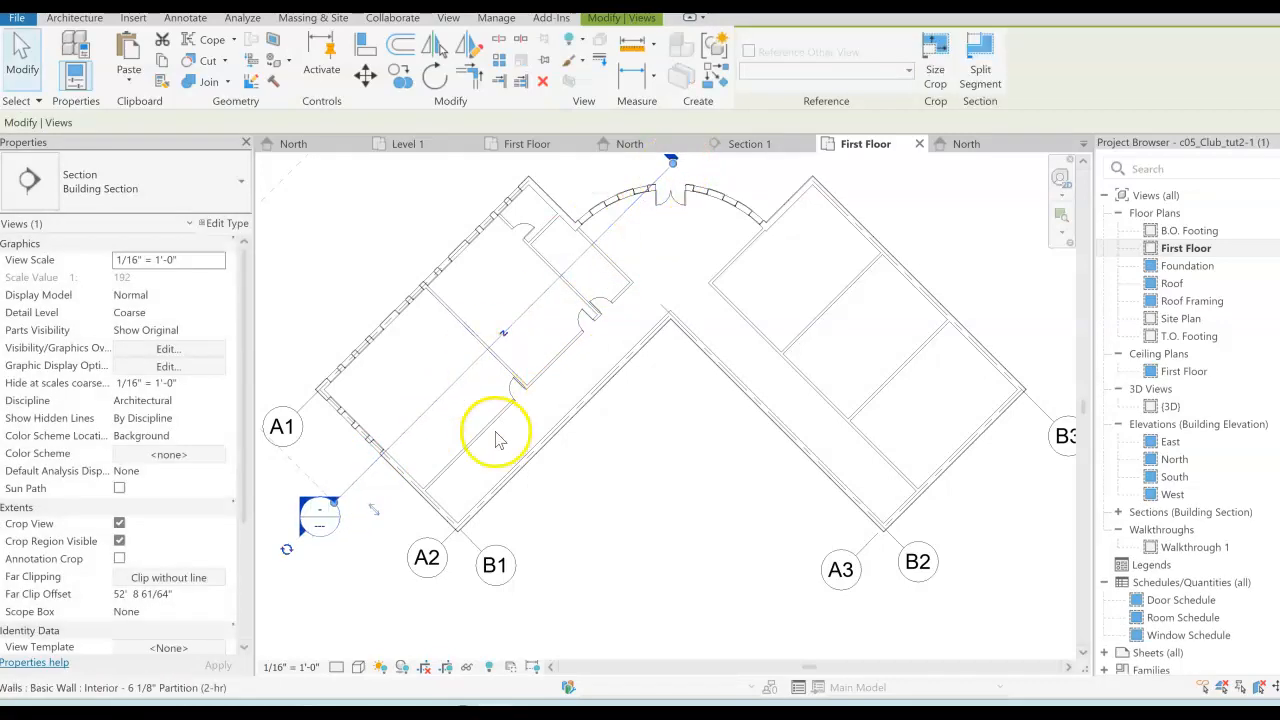
- Try flipping the west wing's lengthwise section to look southeast, restore its northwest direction, and deselect it
scroll(334, 638, "up", 2)
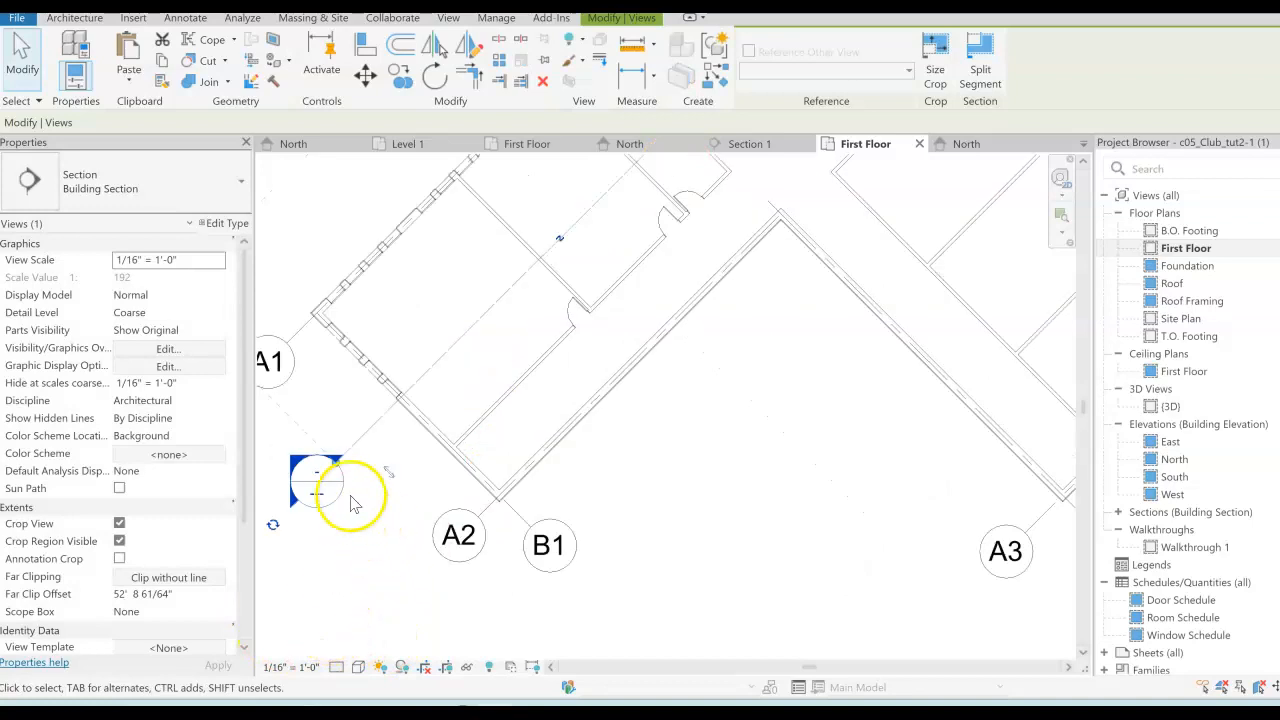
left_click(389, 474)
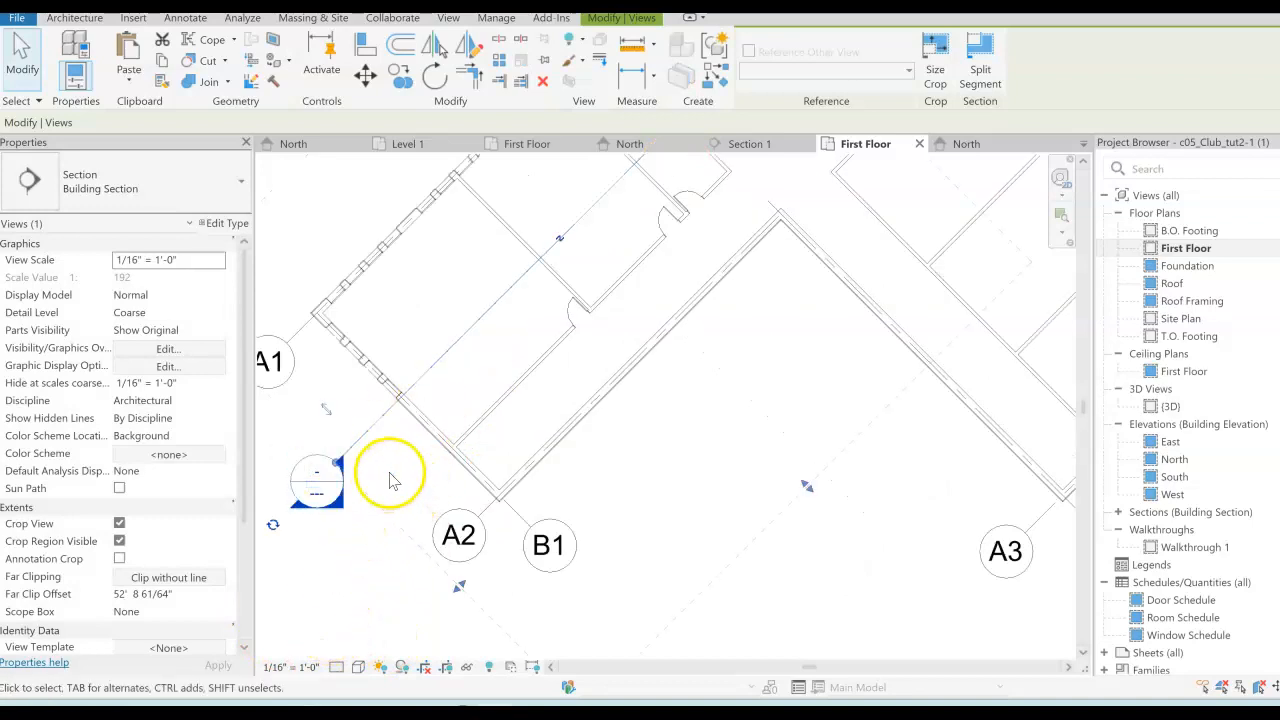
scroll(608, 457, "down", 4)
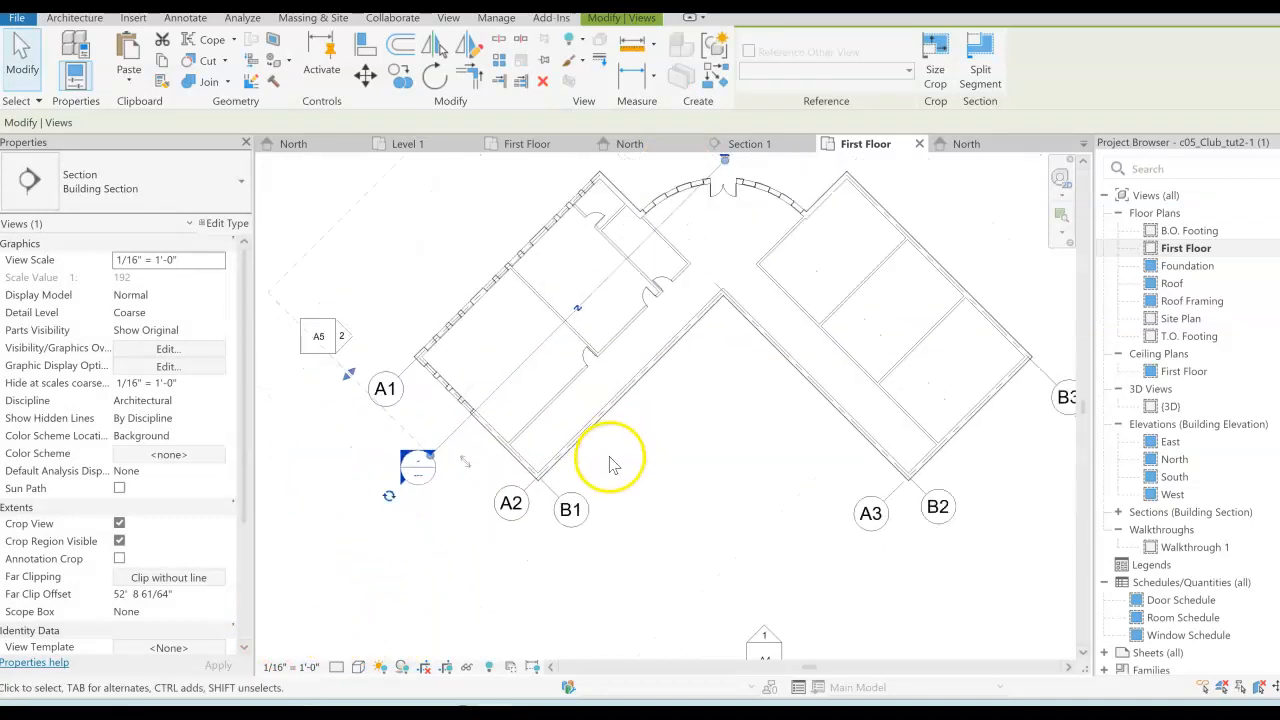
middle_click_drag(708, 418, 688, 488)
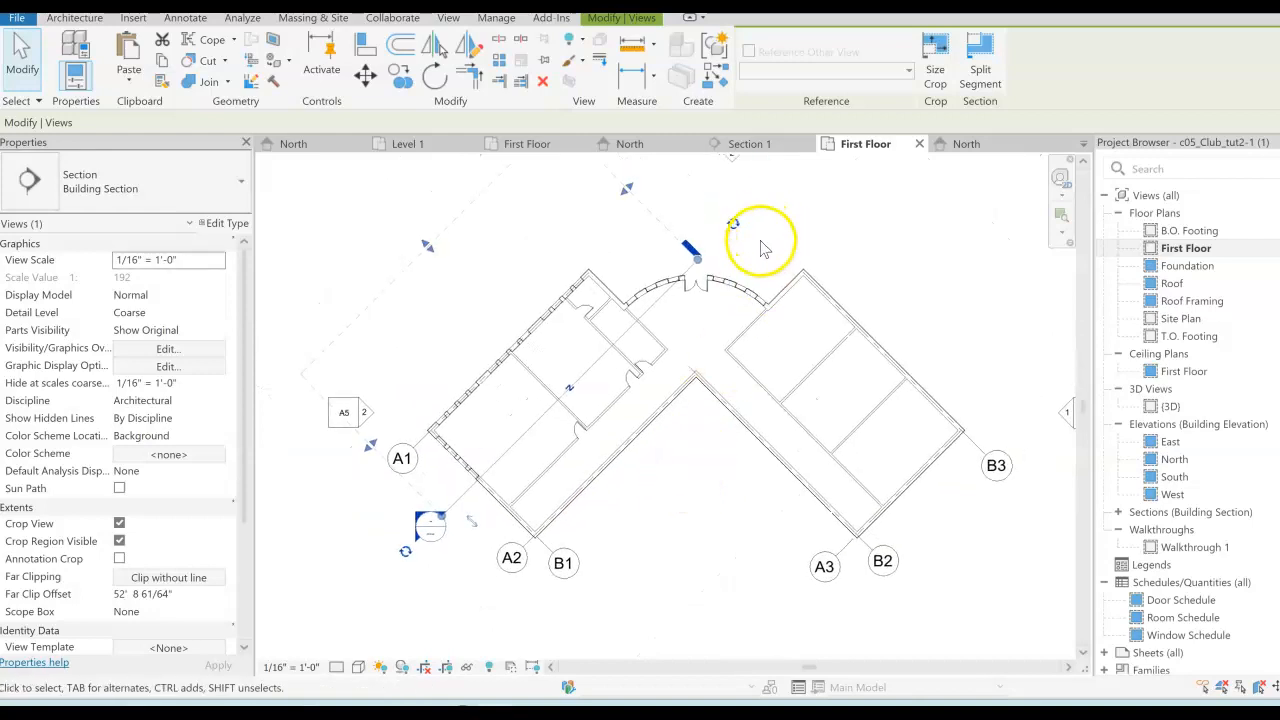
left_click(763, 258)
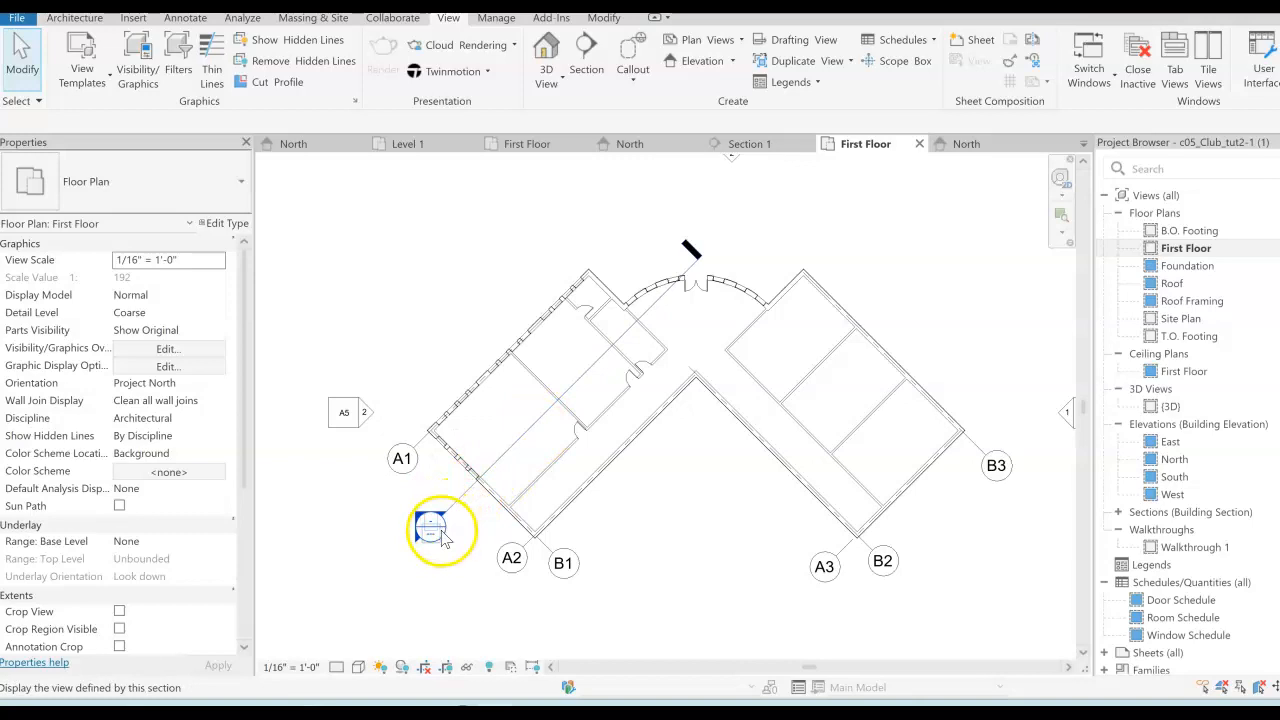
left_click(545, 418)
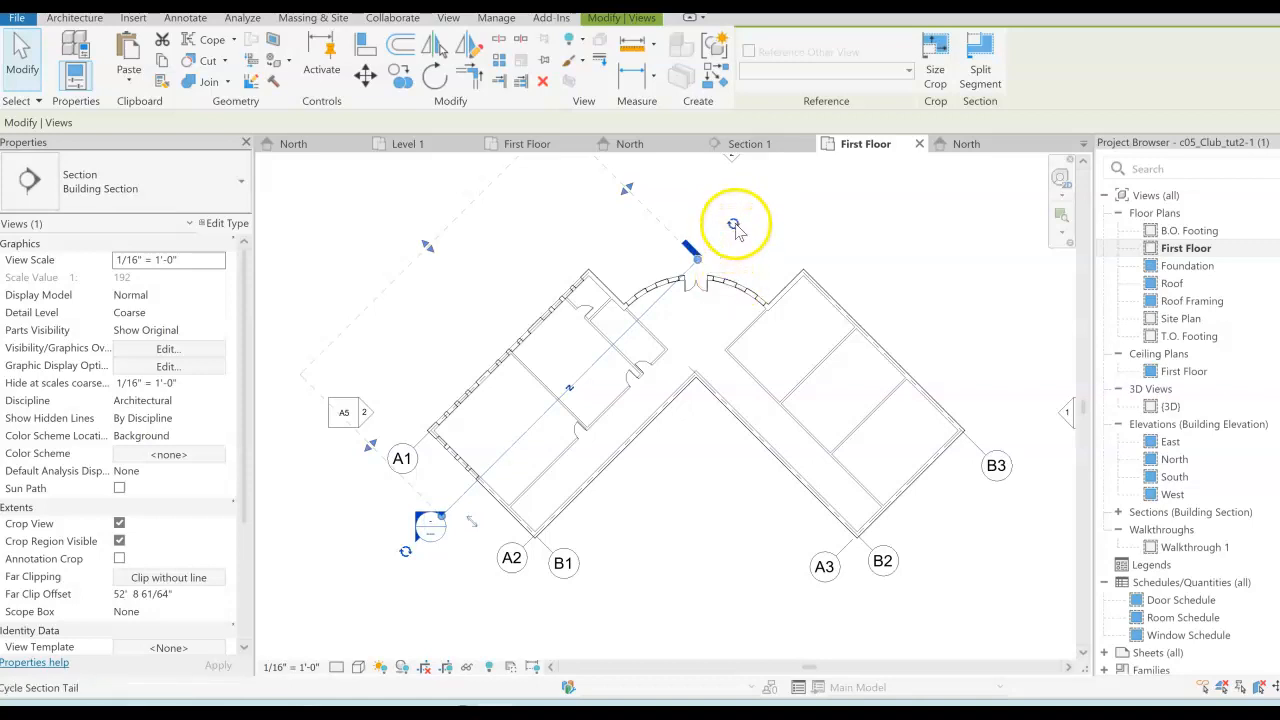
left_click(500, 625)
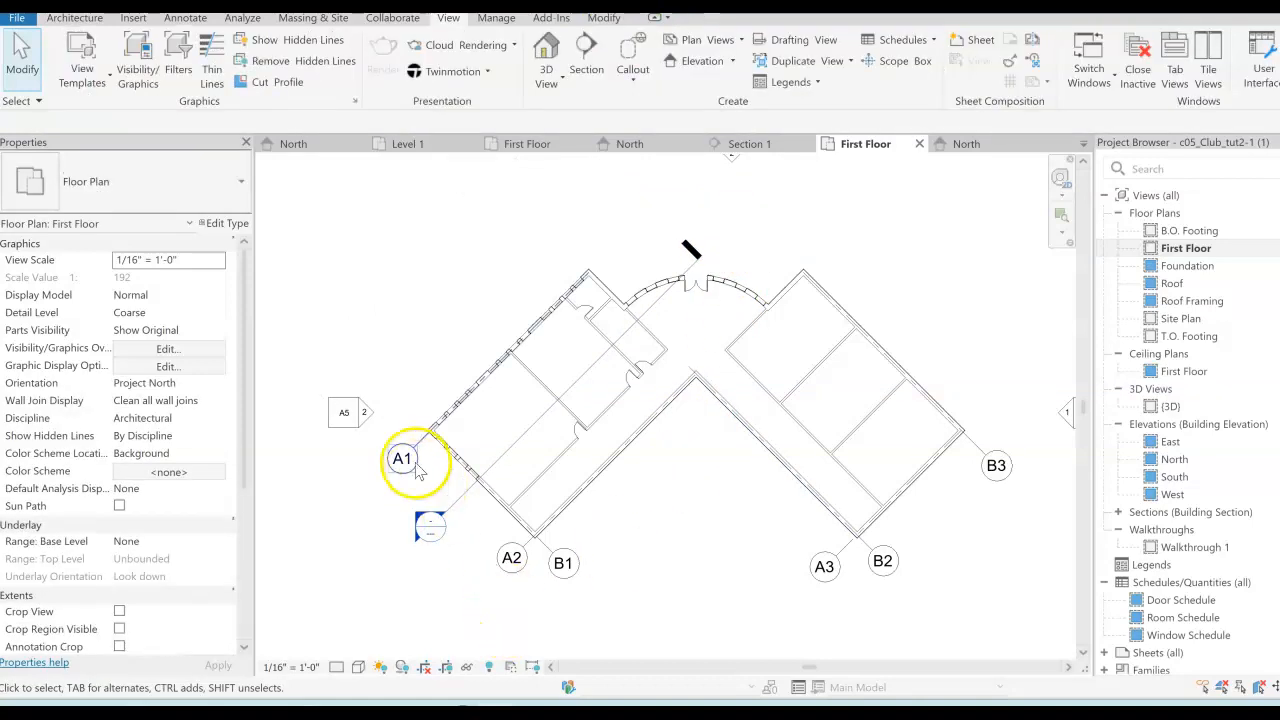
- Draw a building section across the west wing from northwest to southeast, and shorten its southeast end slightly
left_click(586, 52)
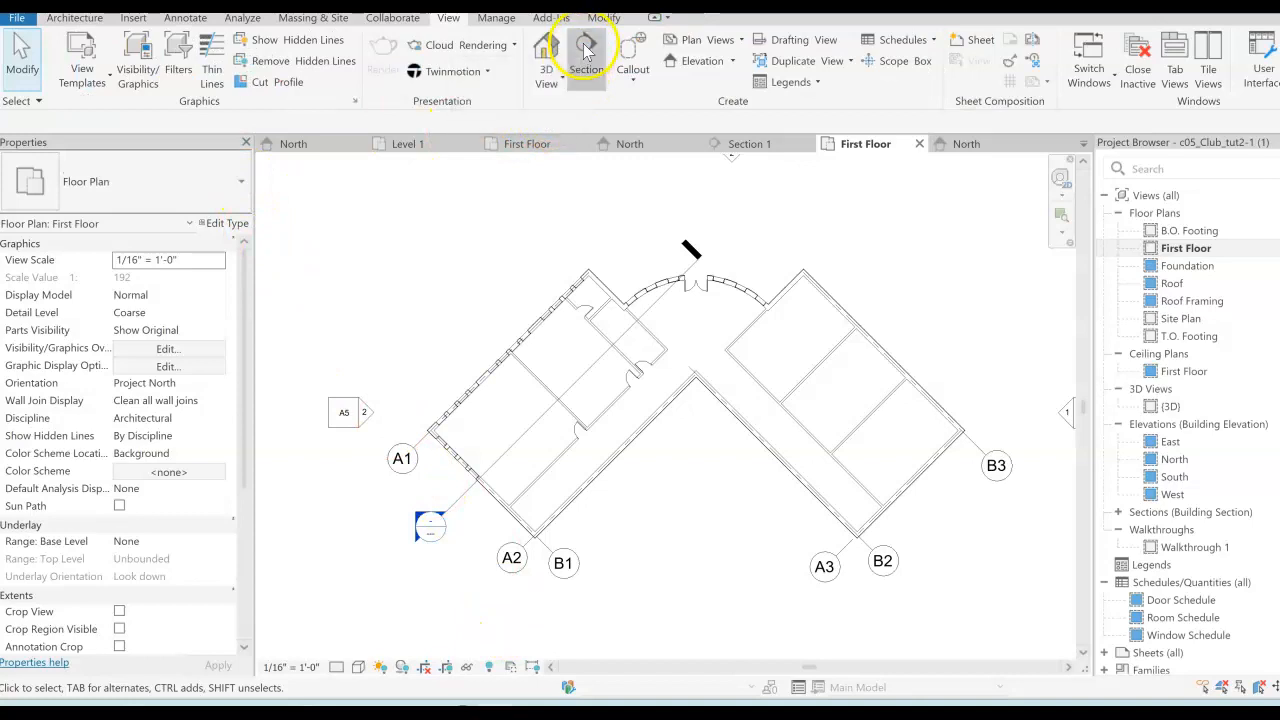
left_click(515, 303)
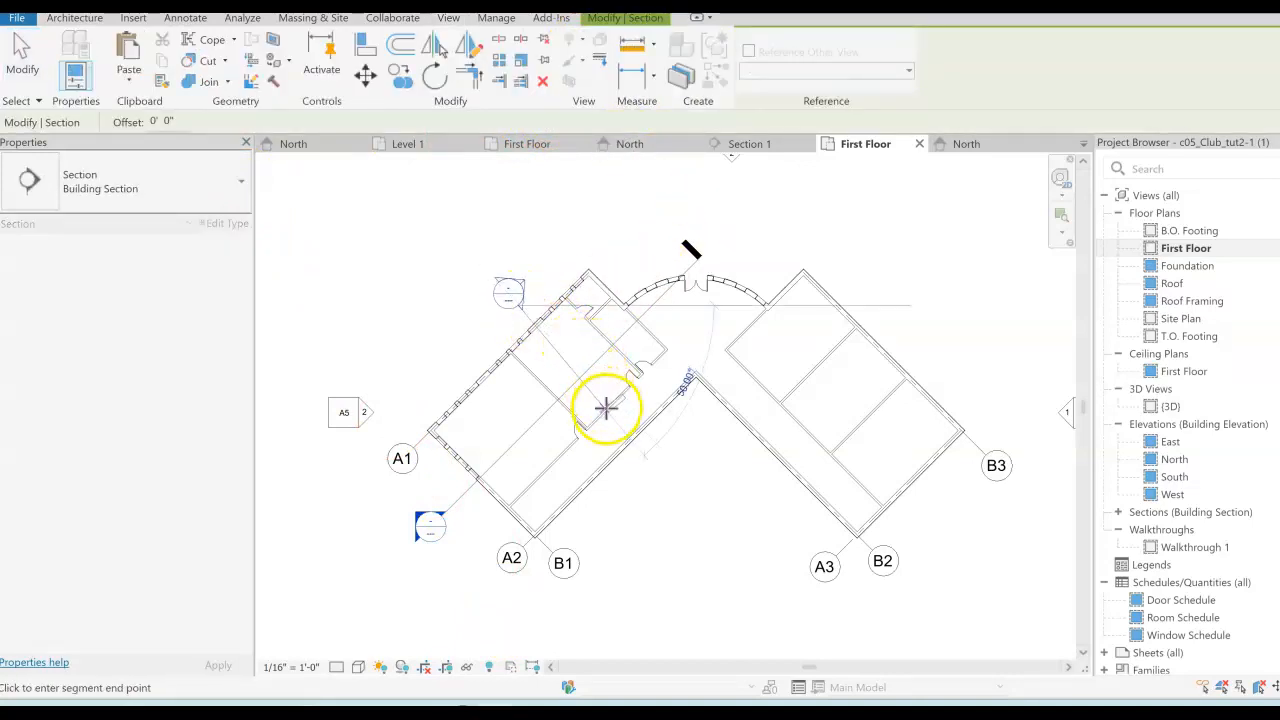
left_click(675, 458)
key("Escape")
left_click(482, 270)
left_click(482, 270)
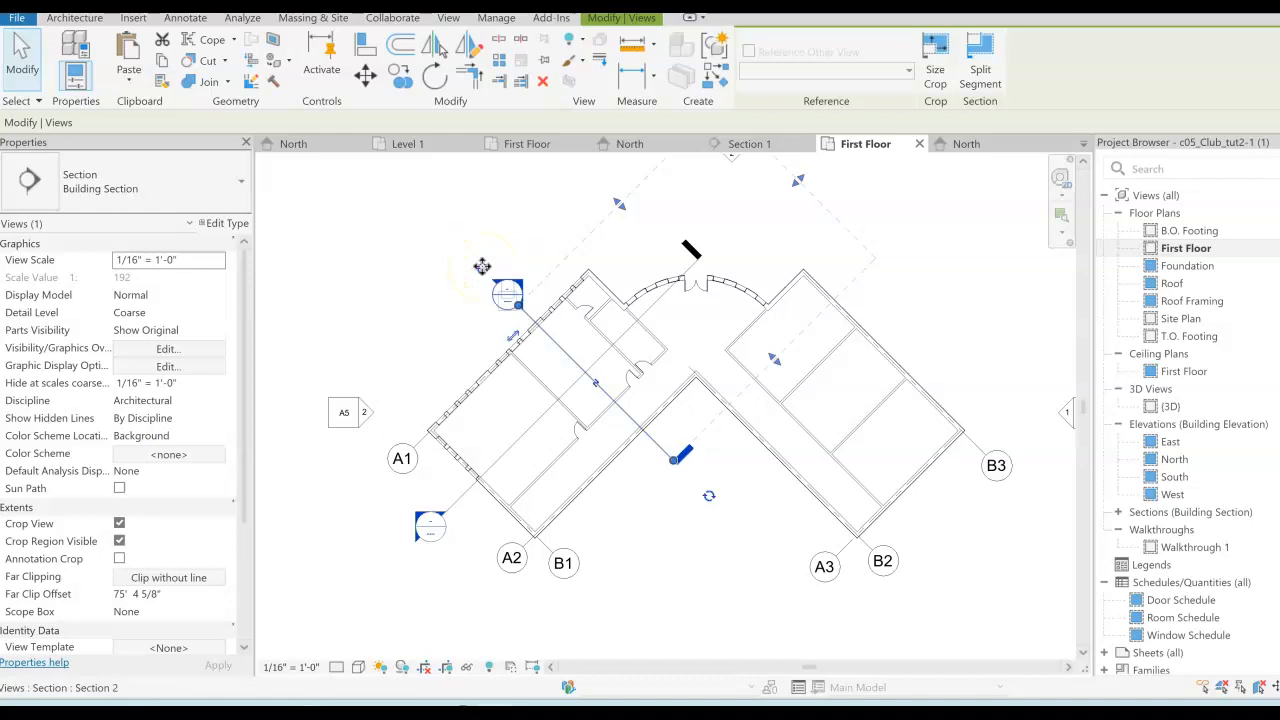
left_click_drag(673, 460, 667, 454)
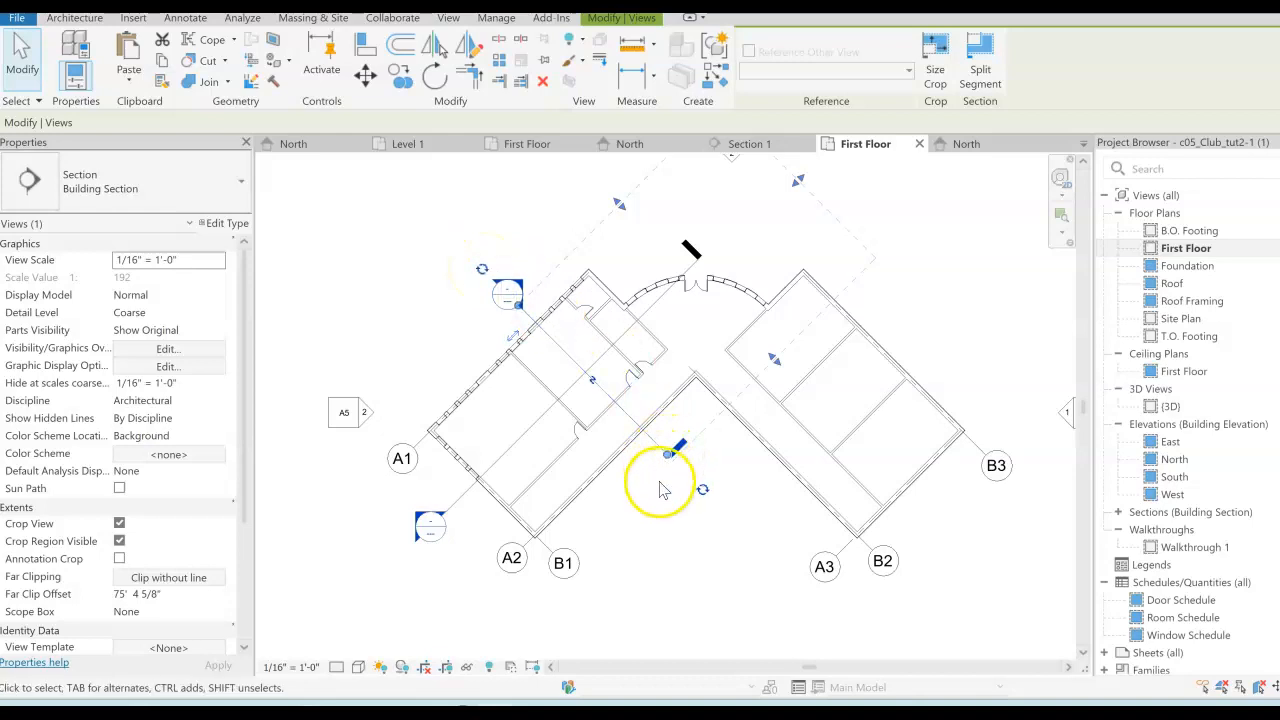
left_click(482, 270)
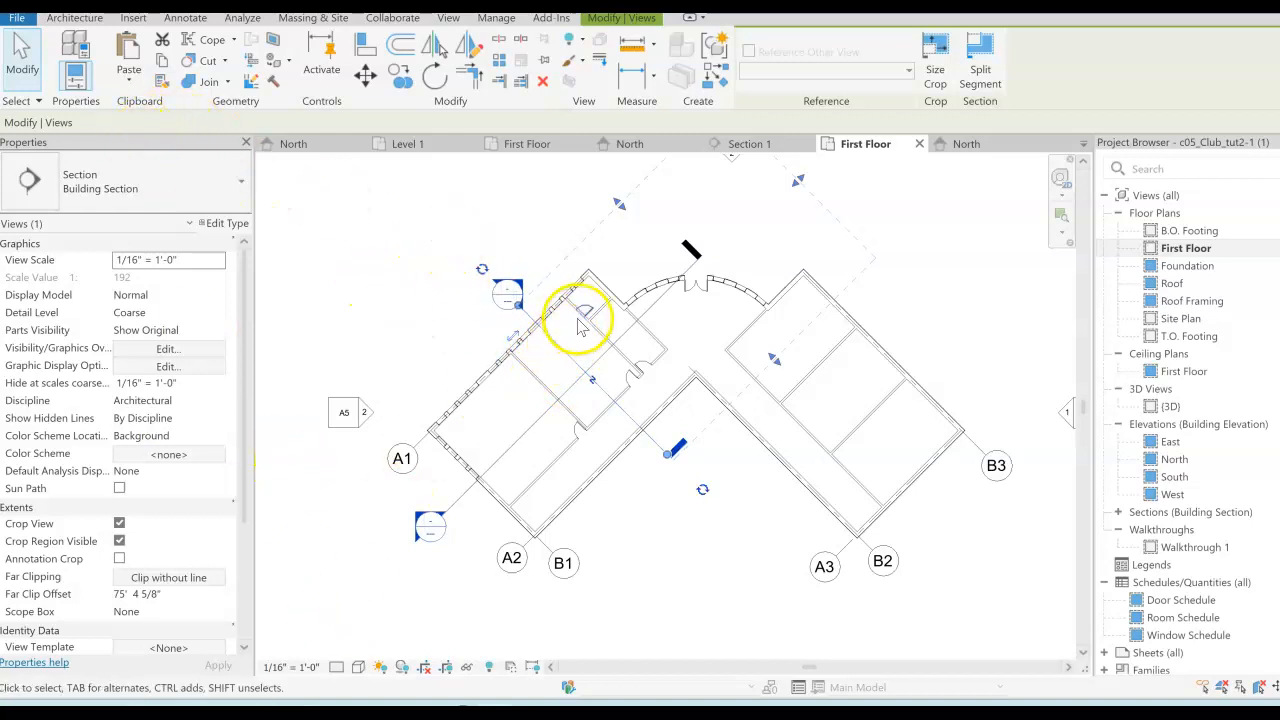
- Delete the section that crosses the west wing, including its section view
left_click(20, 65)
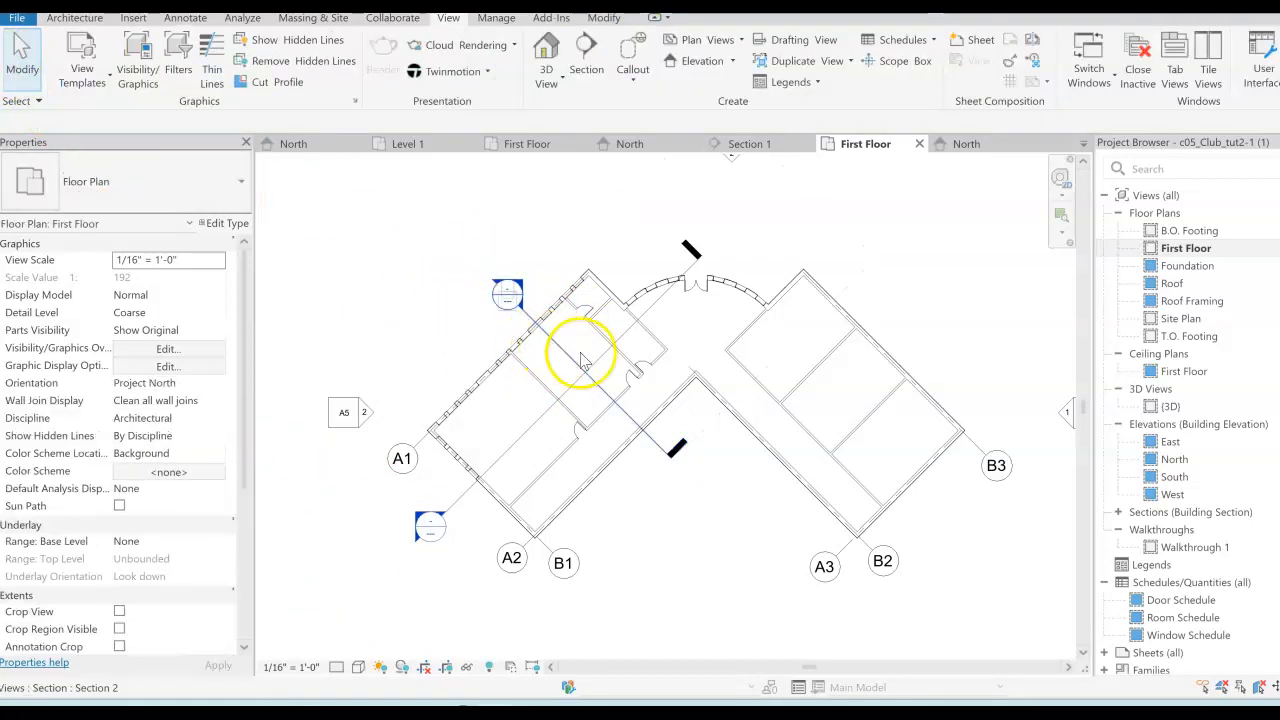
left_click(570, 362)
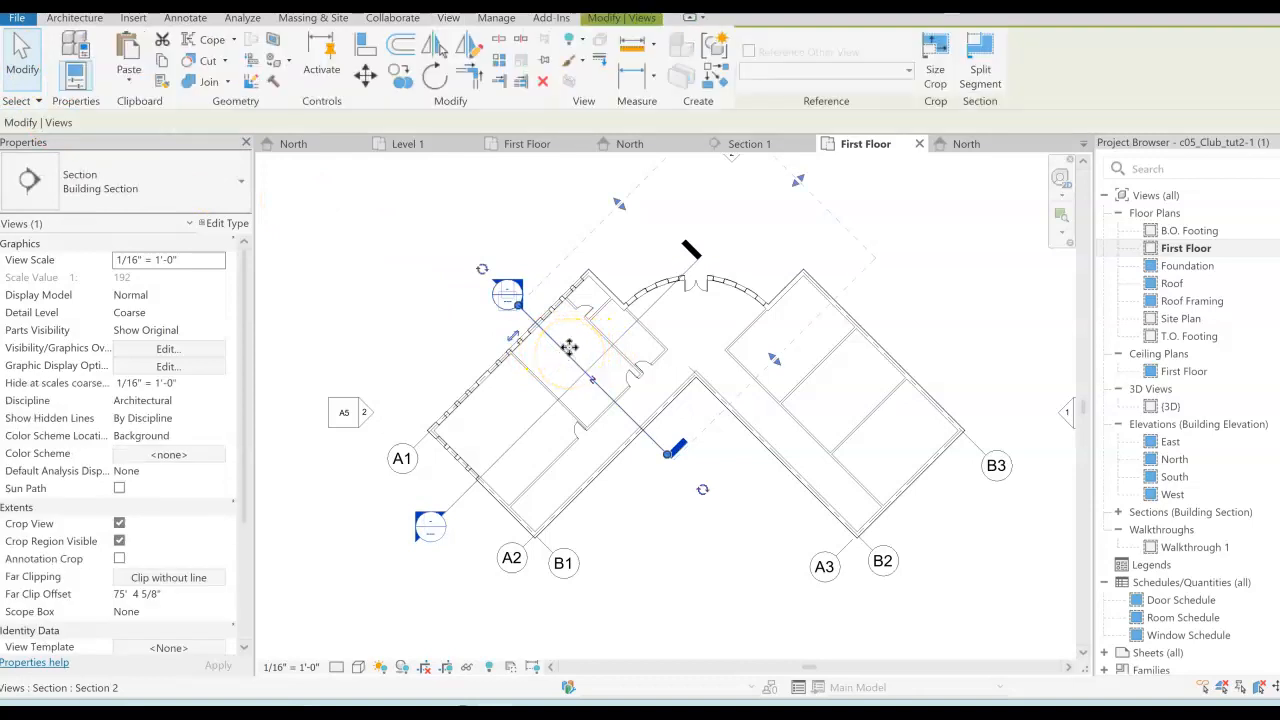
key("Delete")
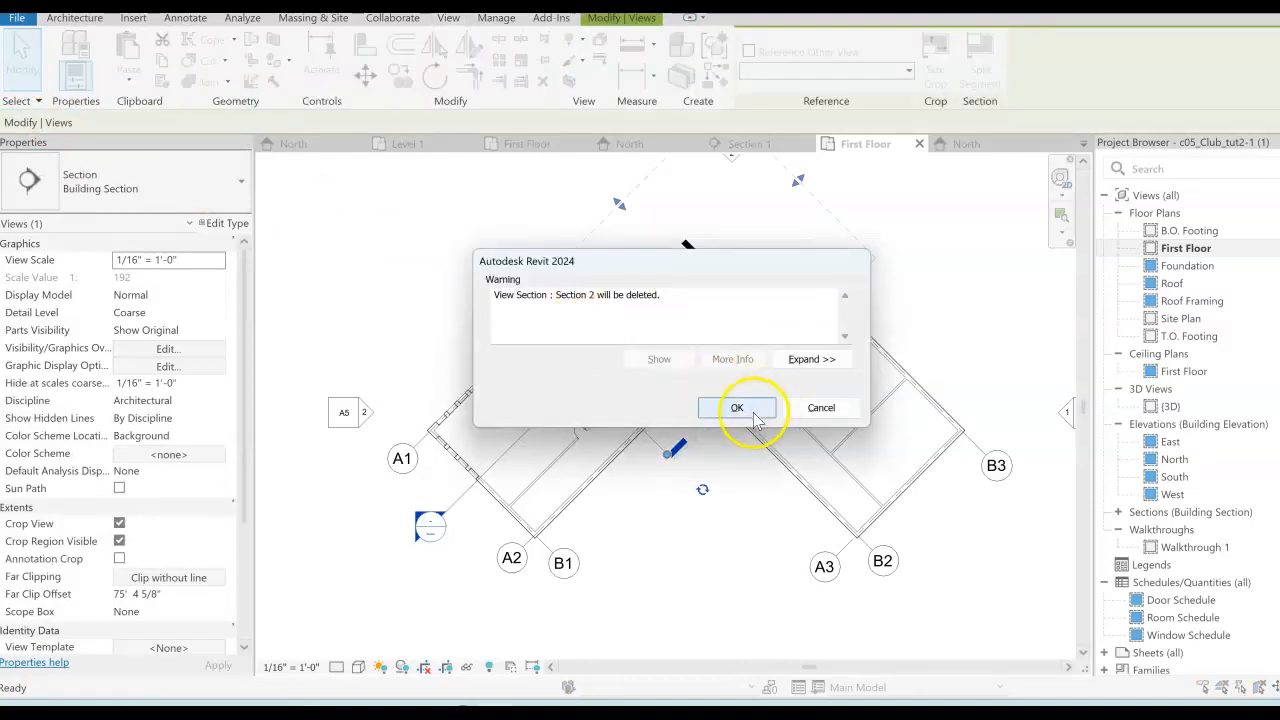
left_click(755, 418)
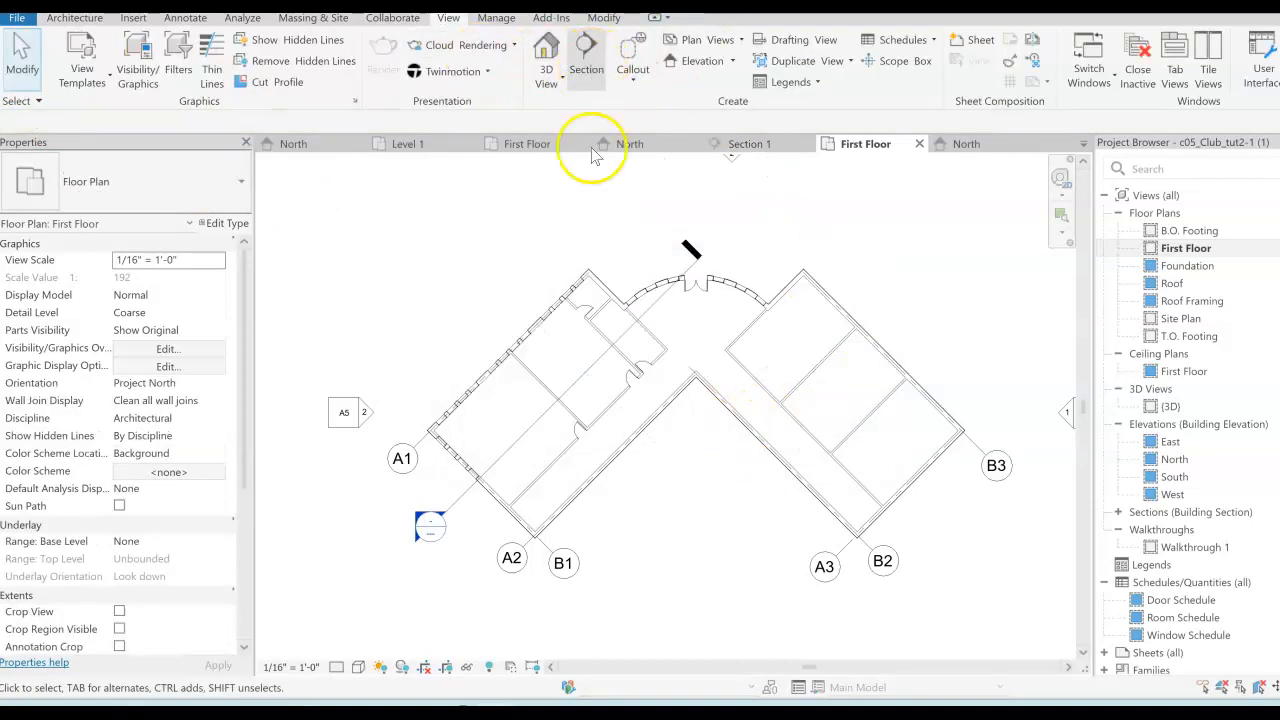
- Draw a building section across the west wing from the inner courtyard side to beyond the northwest wall, looking southwest
left_click(586, 60)
left_click(665, 445)
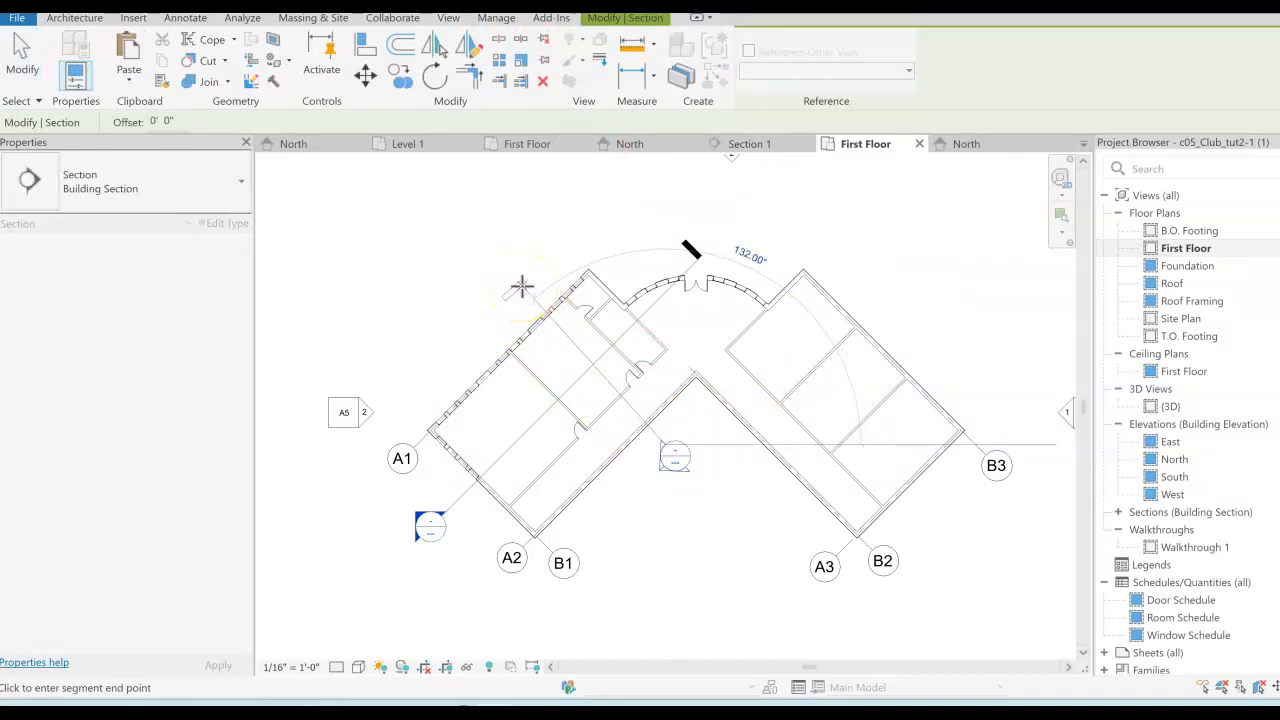
left_click(521, 288)
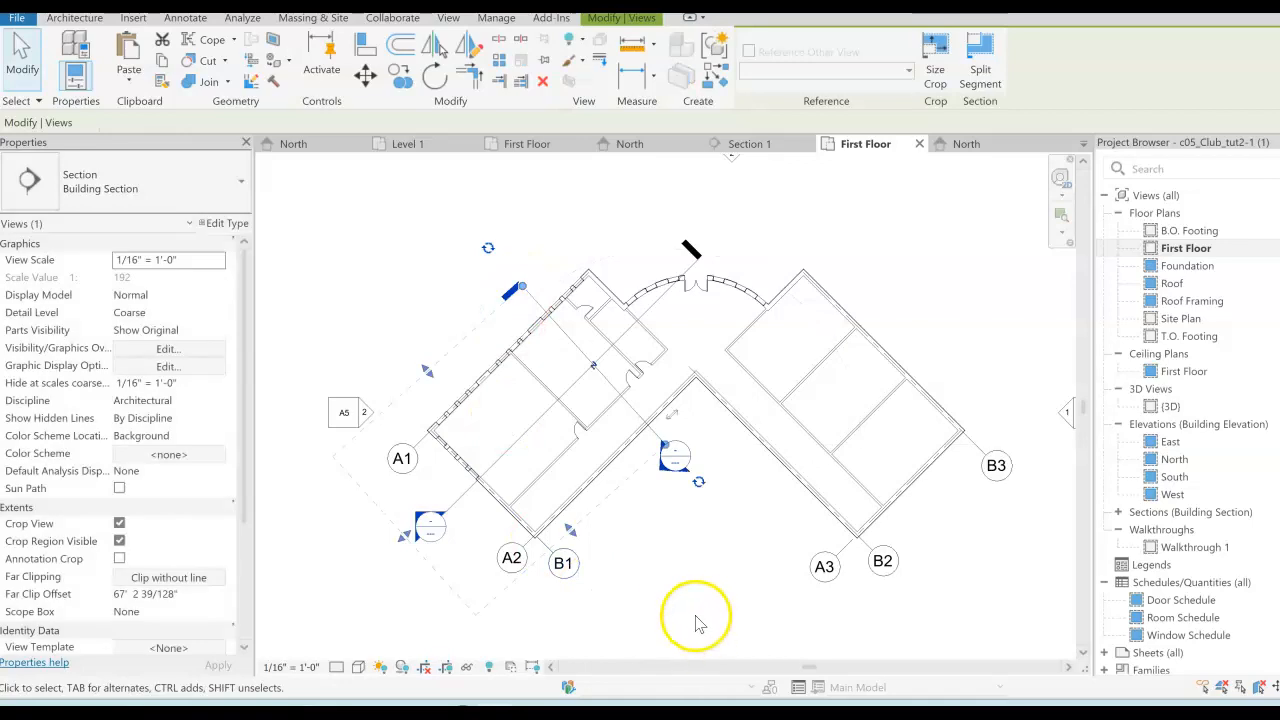
left_click(22, 58)
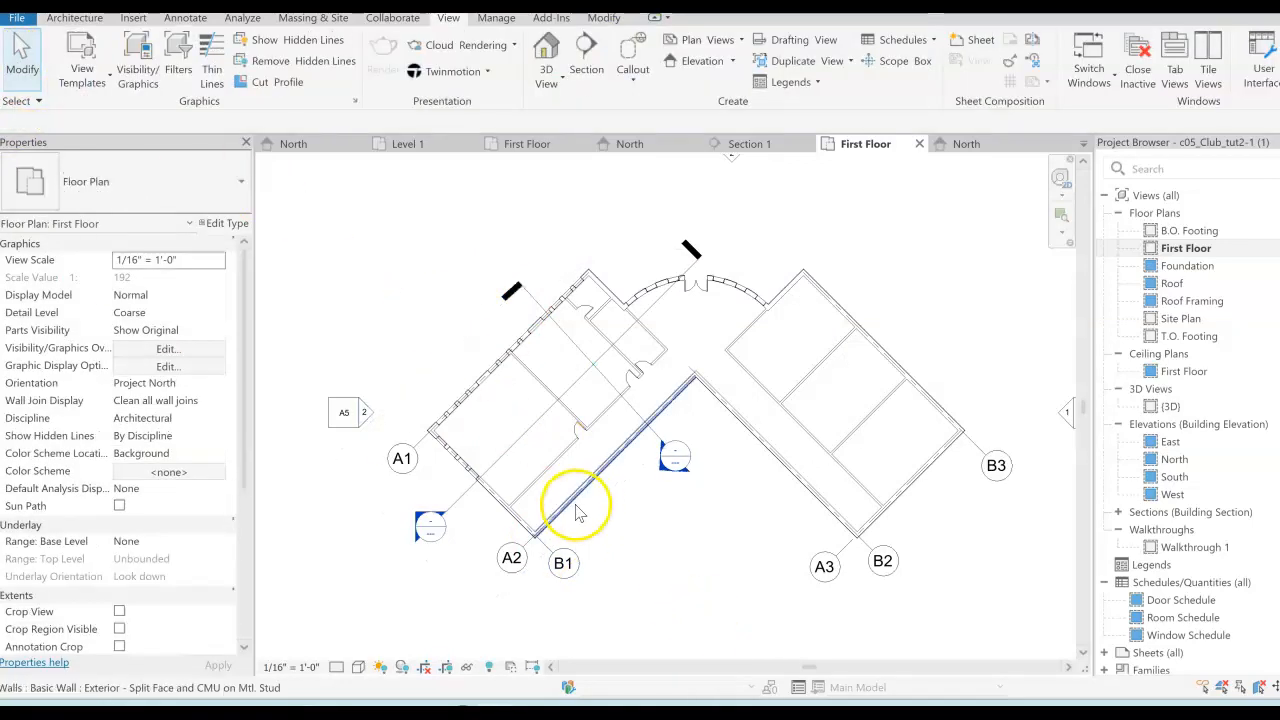
- Open the section view from the west wing's cross-section marker, and return to the North elevation to examine the building and its levels
double_click(672, 458)
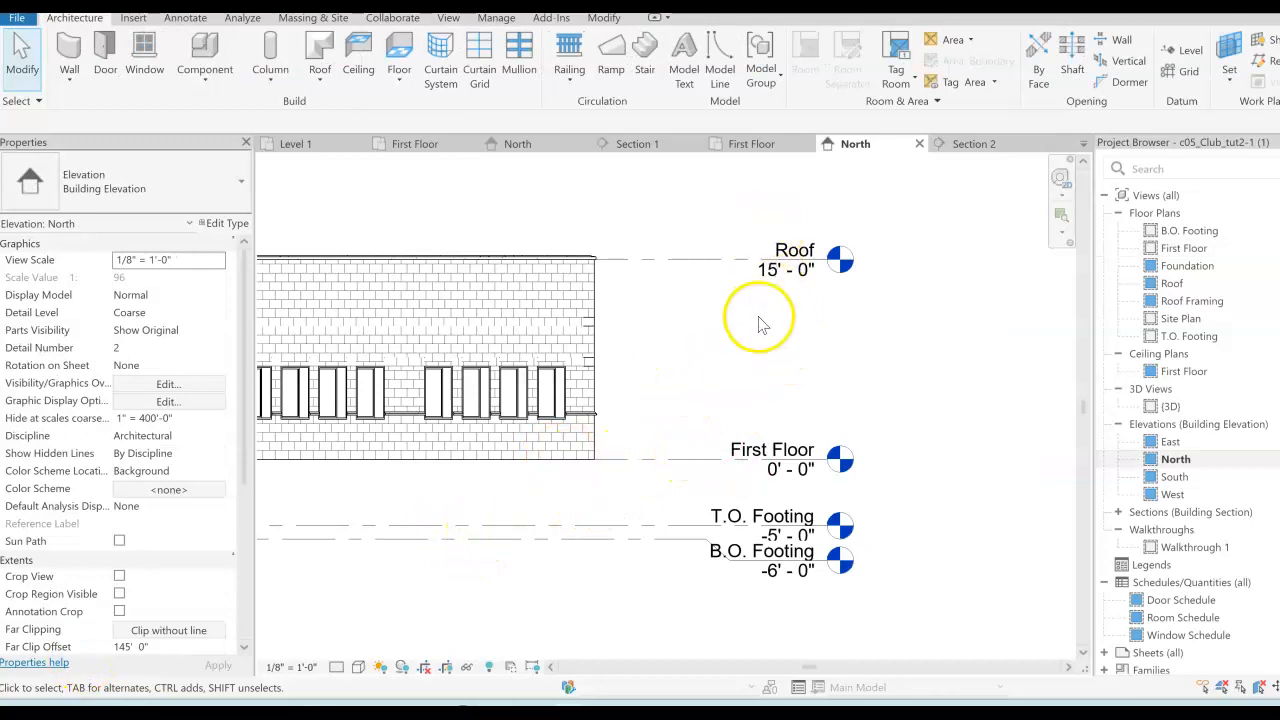
scroll(760, 343, "down", 2)
scroll(760, 343, "down", 1)
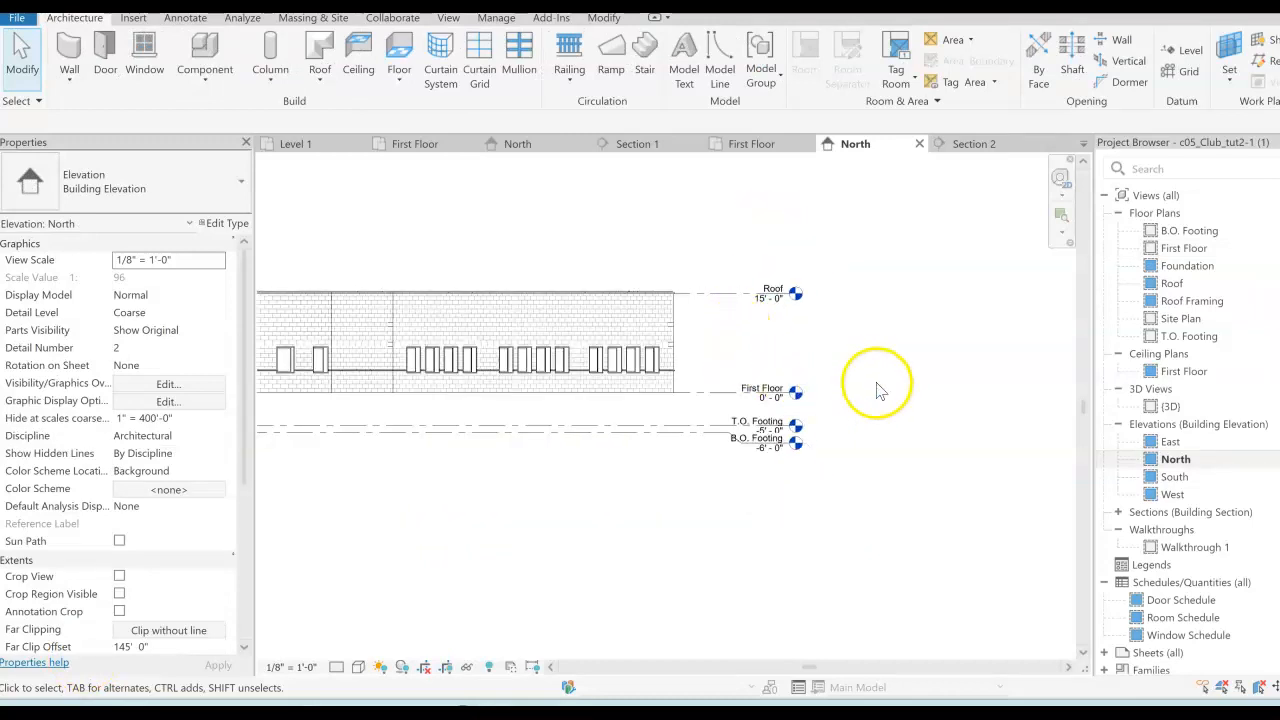
middle_click_drag(520, 553, 791, 523)
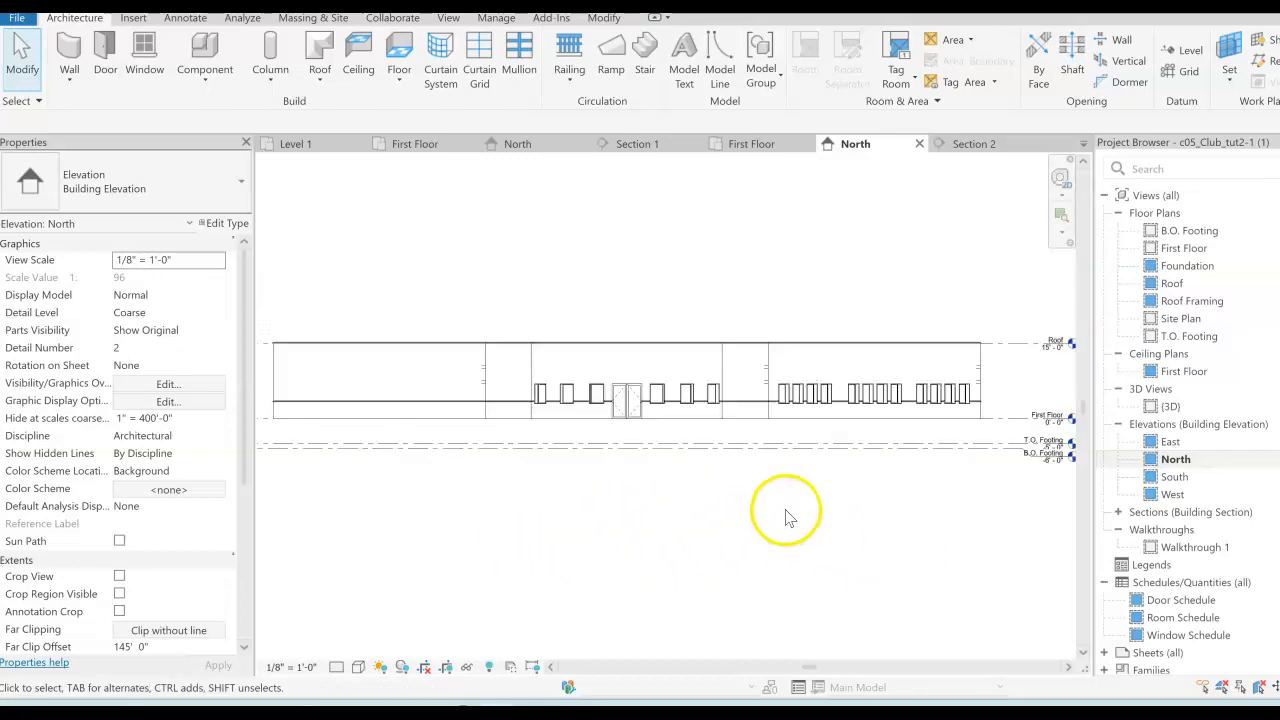
scroll(786, 517, "down", 1)
scroll(492, 514, "down", 1)
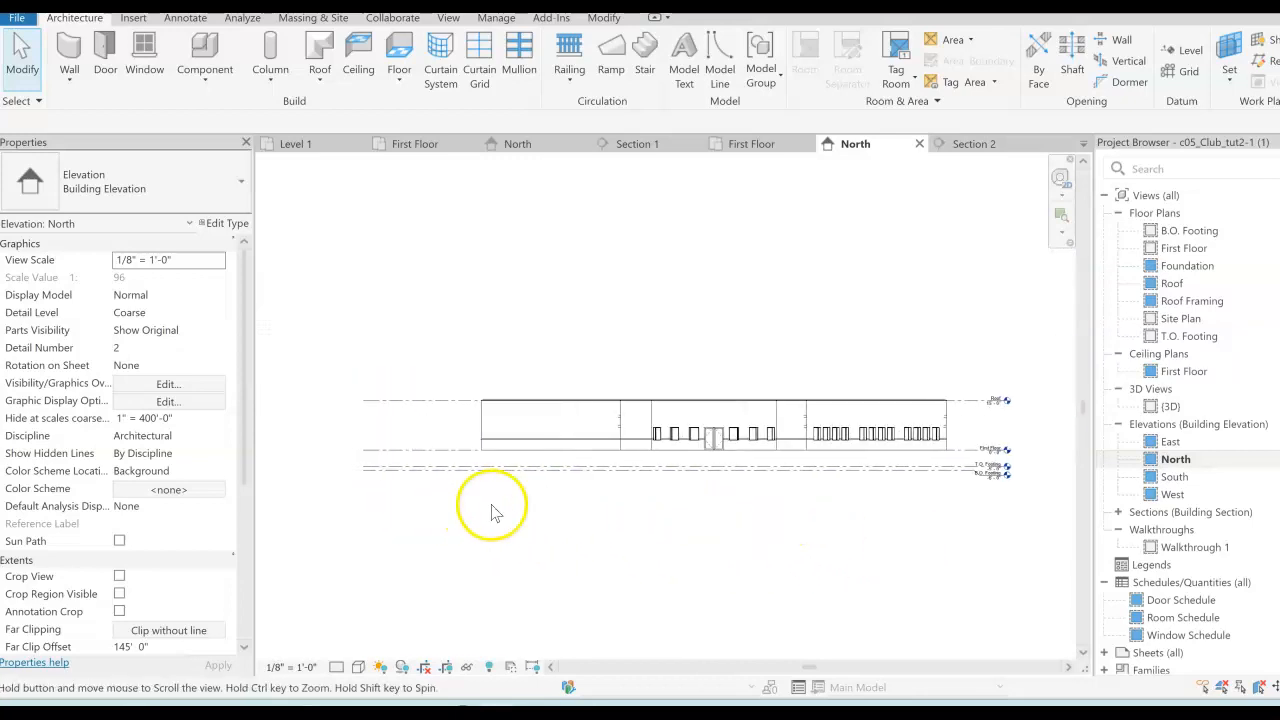
scroll(492, 514, "up", 1)
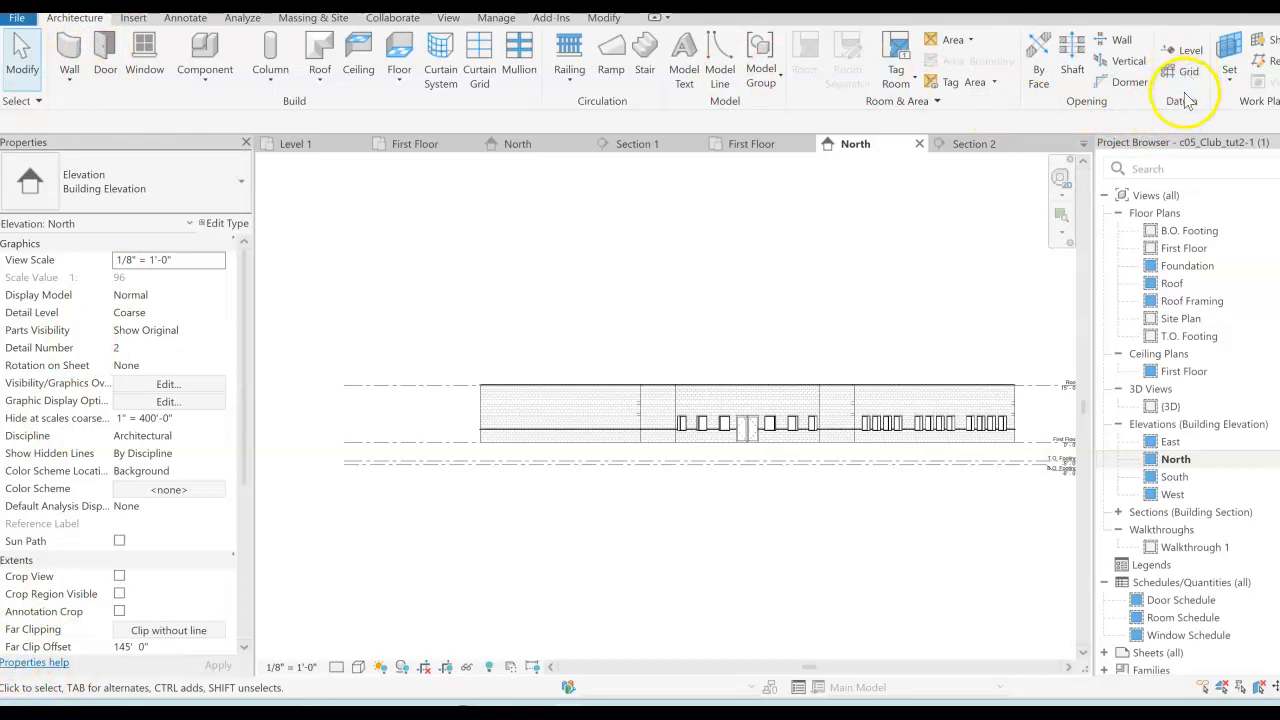
- Draw a level at 25'-0", 10' above the Roof level, aligned with the existing level lines at both ends
left_click(1185, 52)
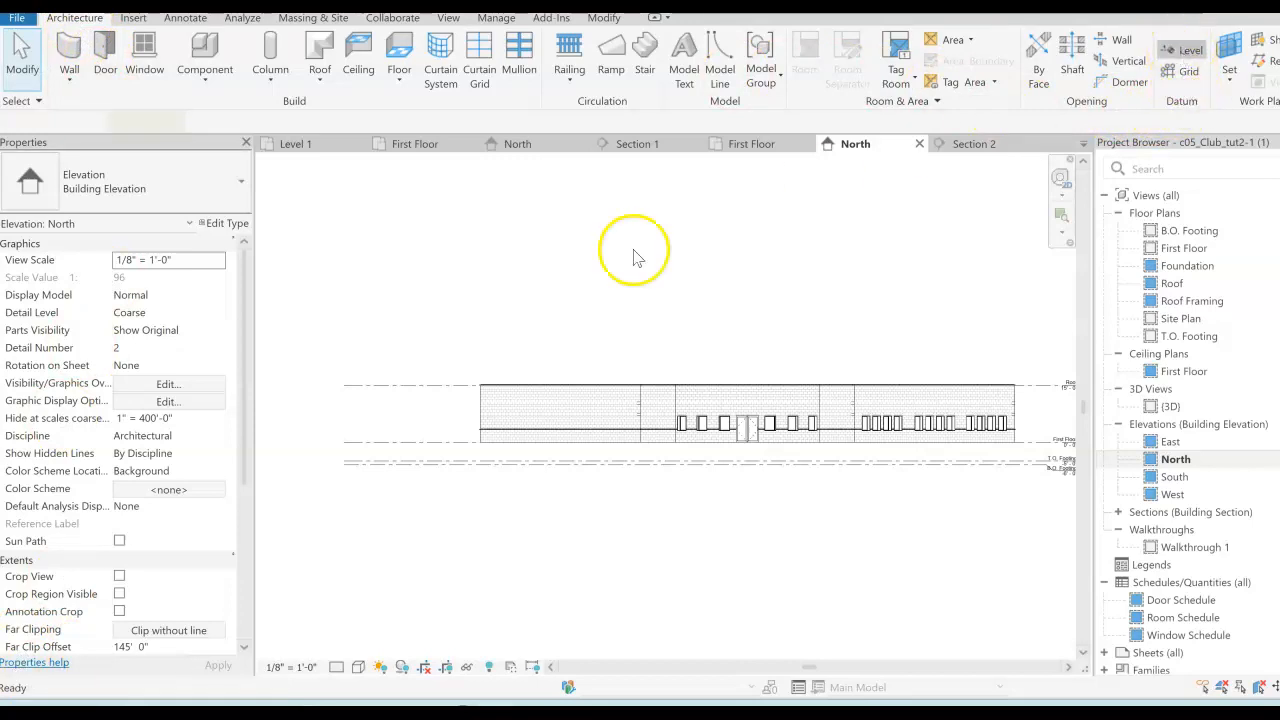
scroll(340, 390, "up", 1)
scroll(345, 390, "up", 1)
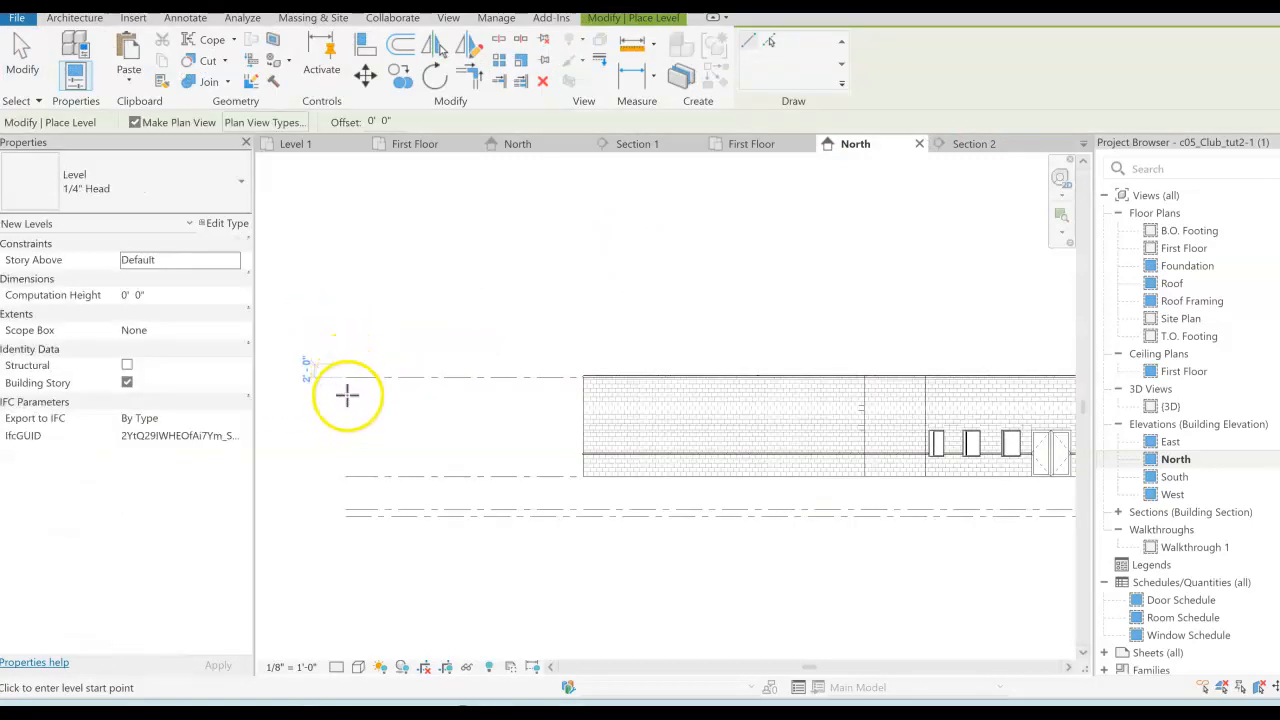
scroll(347, 365, "up", 2)
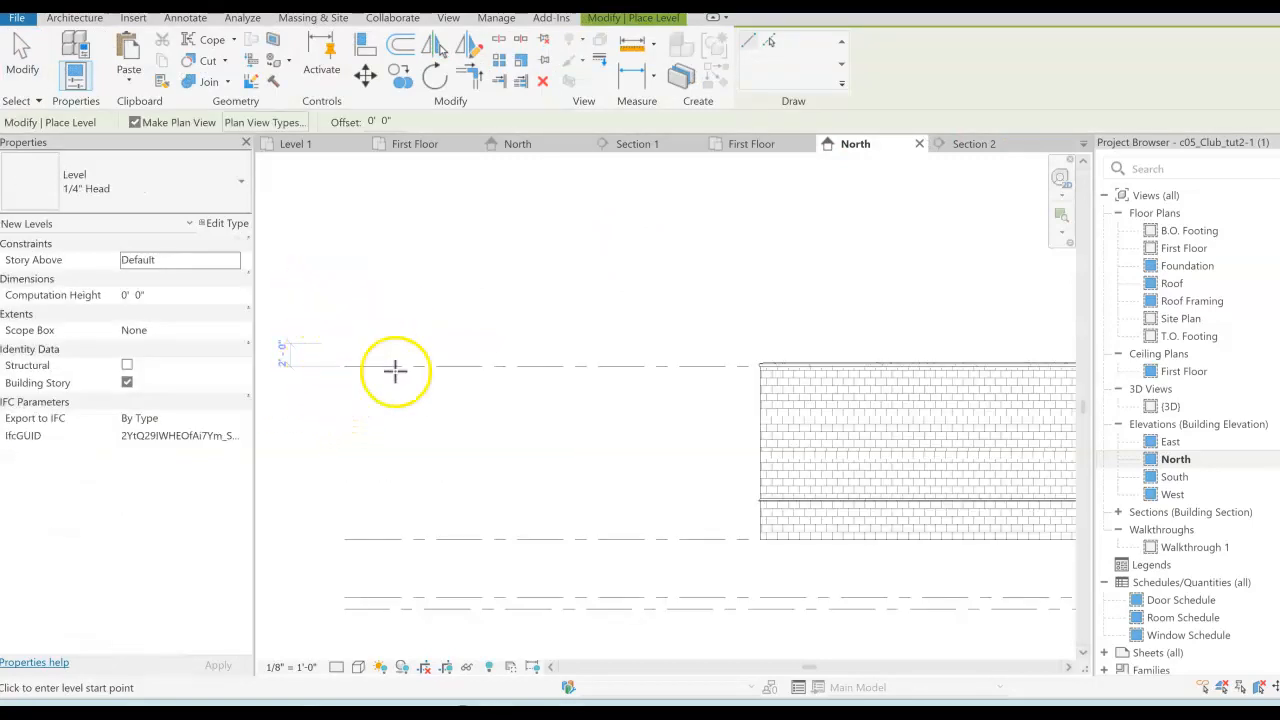
left_click(346, 249)
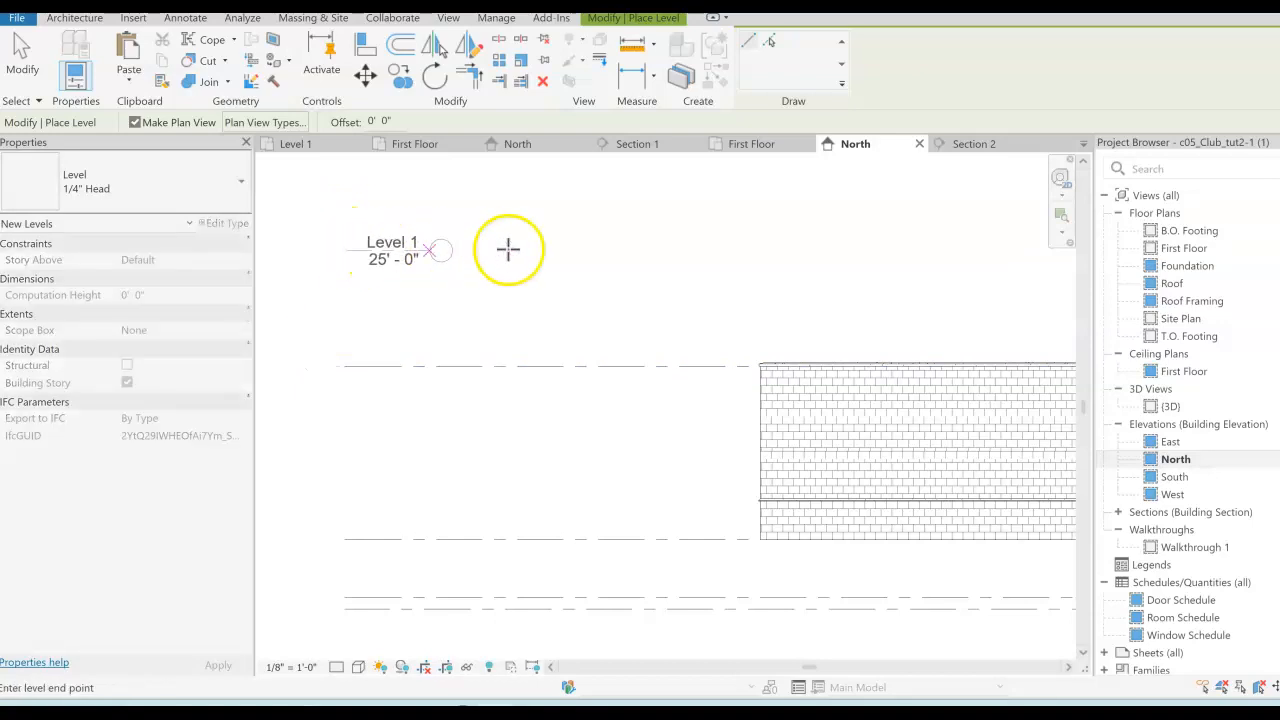
scroll(760, 261, "down", 1)
middle_click_drag(760, 261, 710, 275)
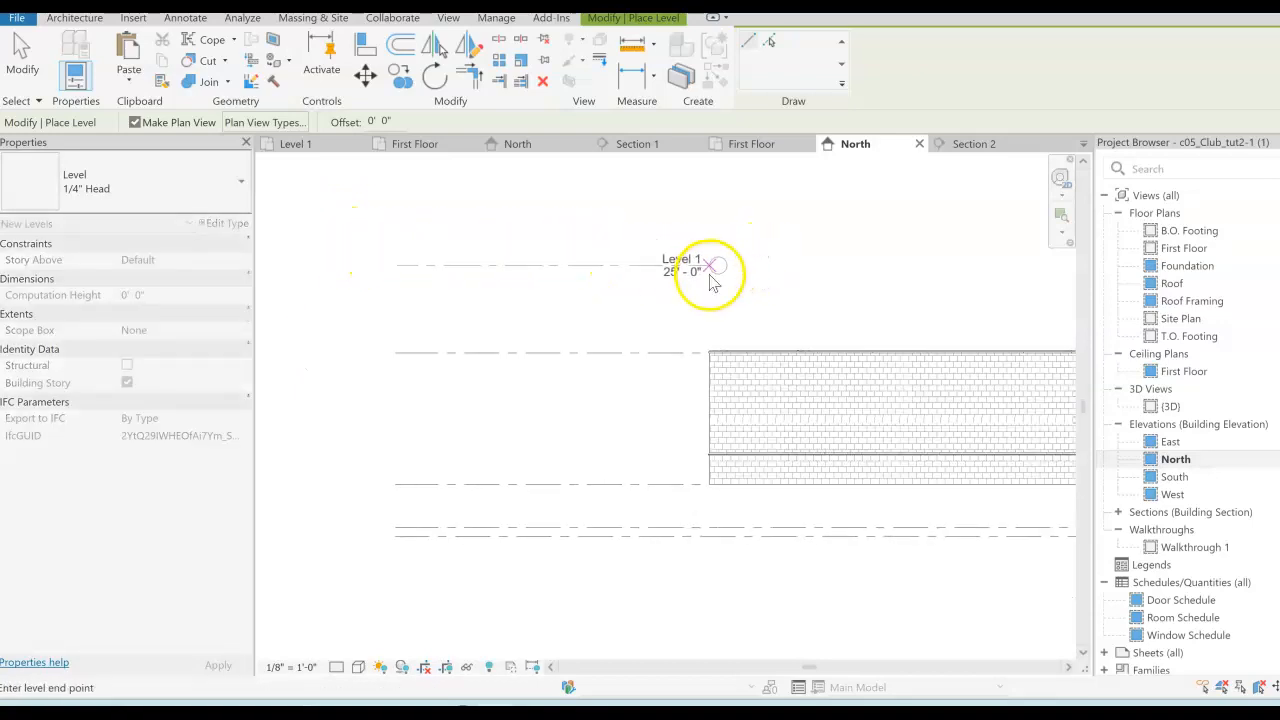
right_click(709, 270)
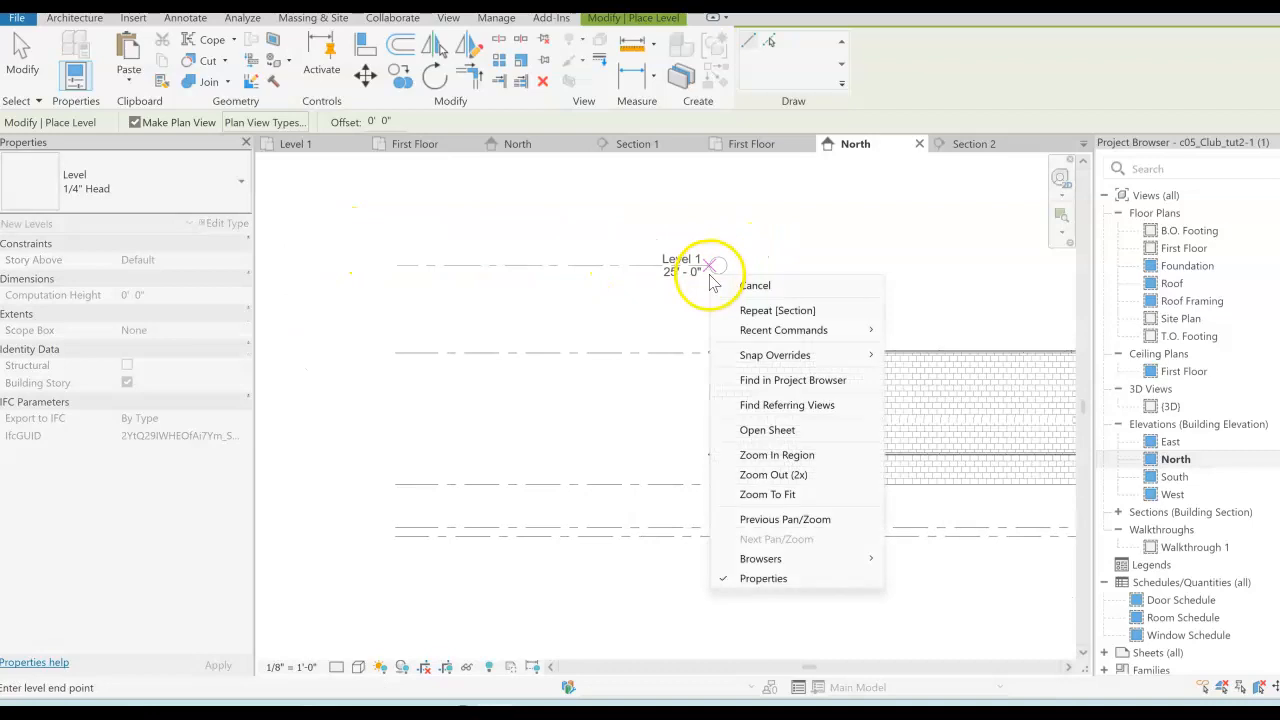
left_click(758, 493)
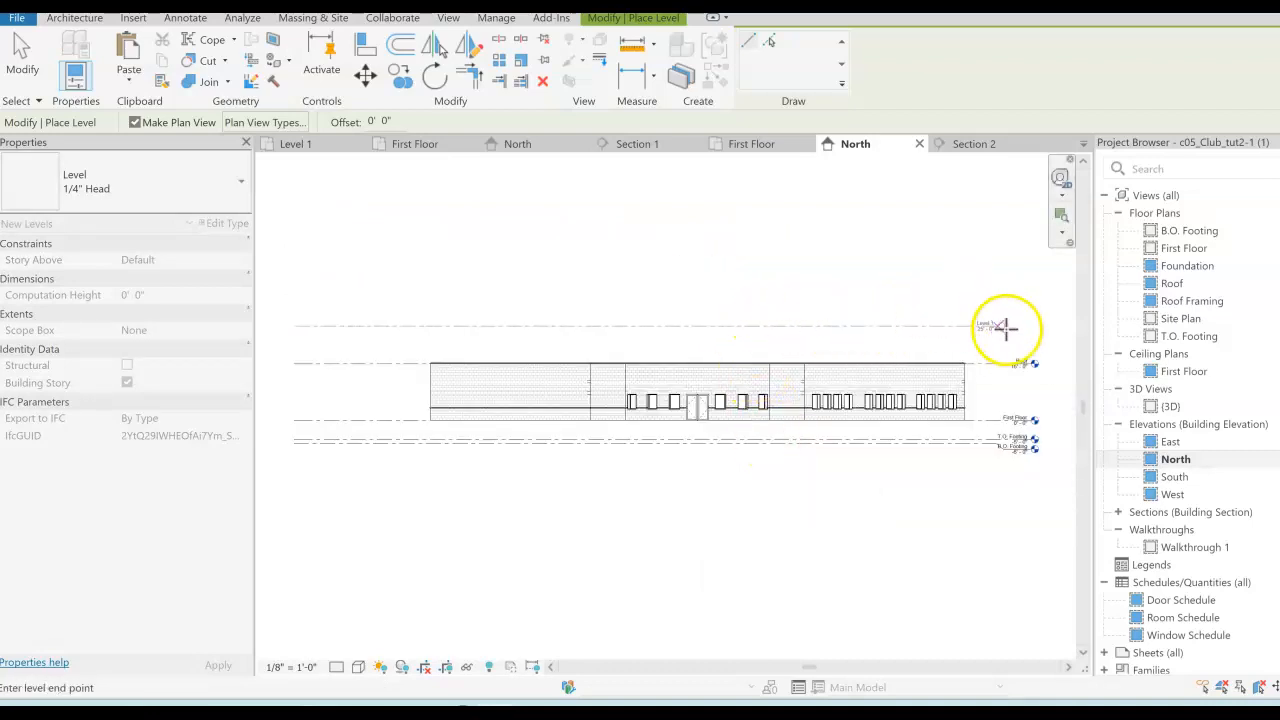
scroll(1026, 362, "up", 6)
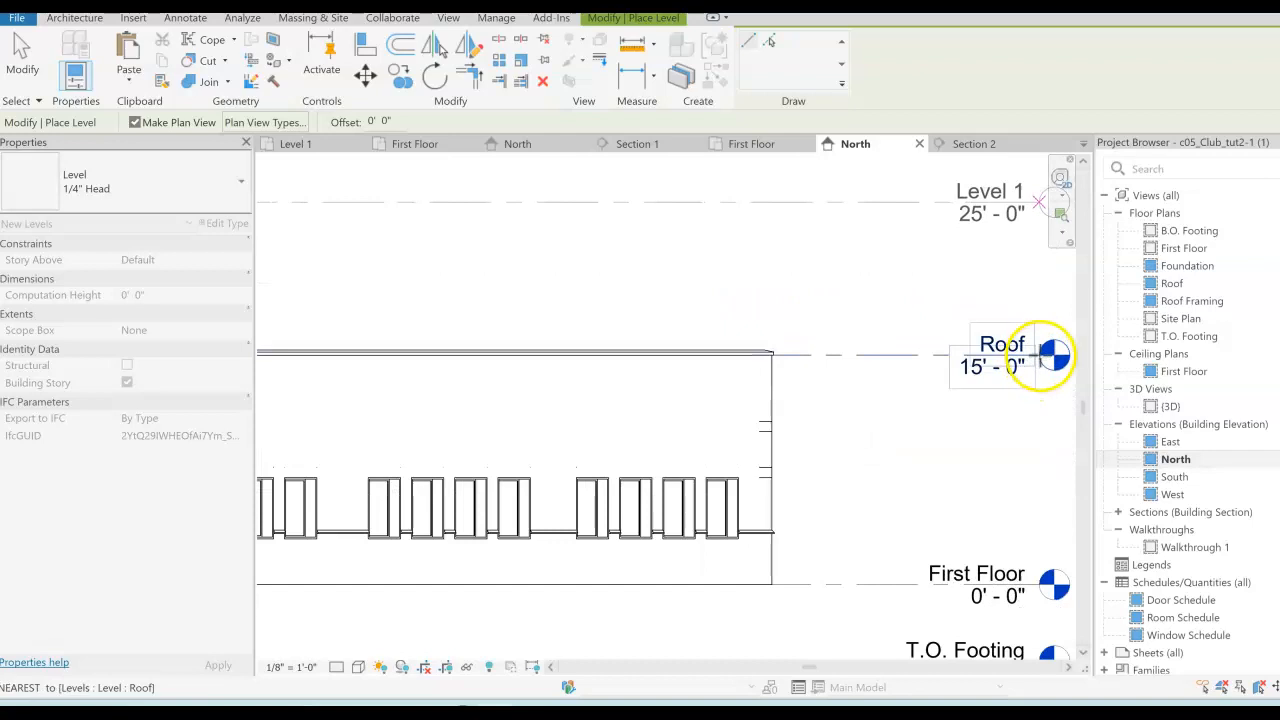
left_click(1040, 355)
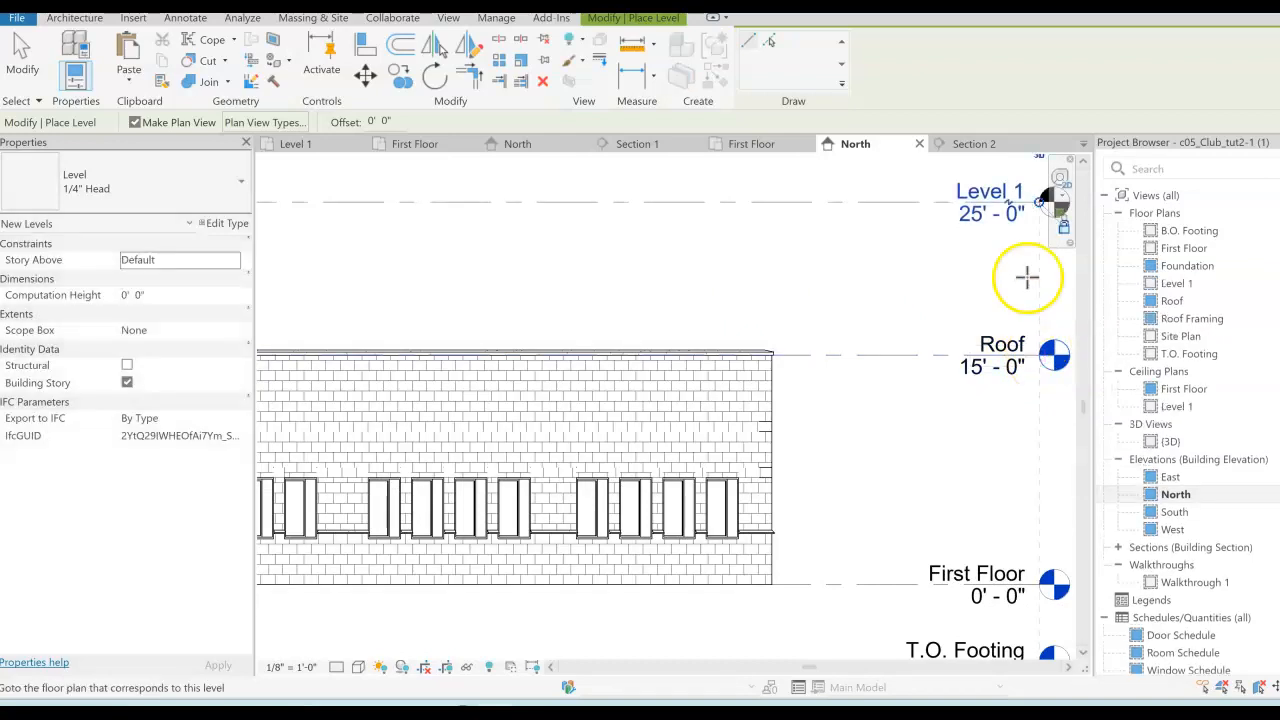
- Draw a second level at 35'-0", 10' above the 25'-0" level and spanning the same width, and end level placement
scroll(872, 252, "down", 3)
scroll(886, 263, "down", 2)
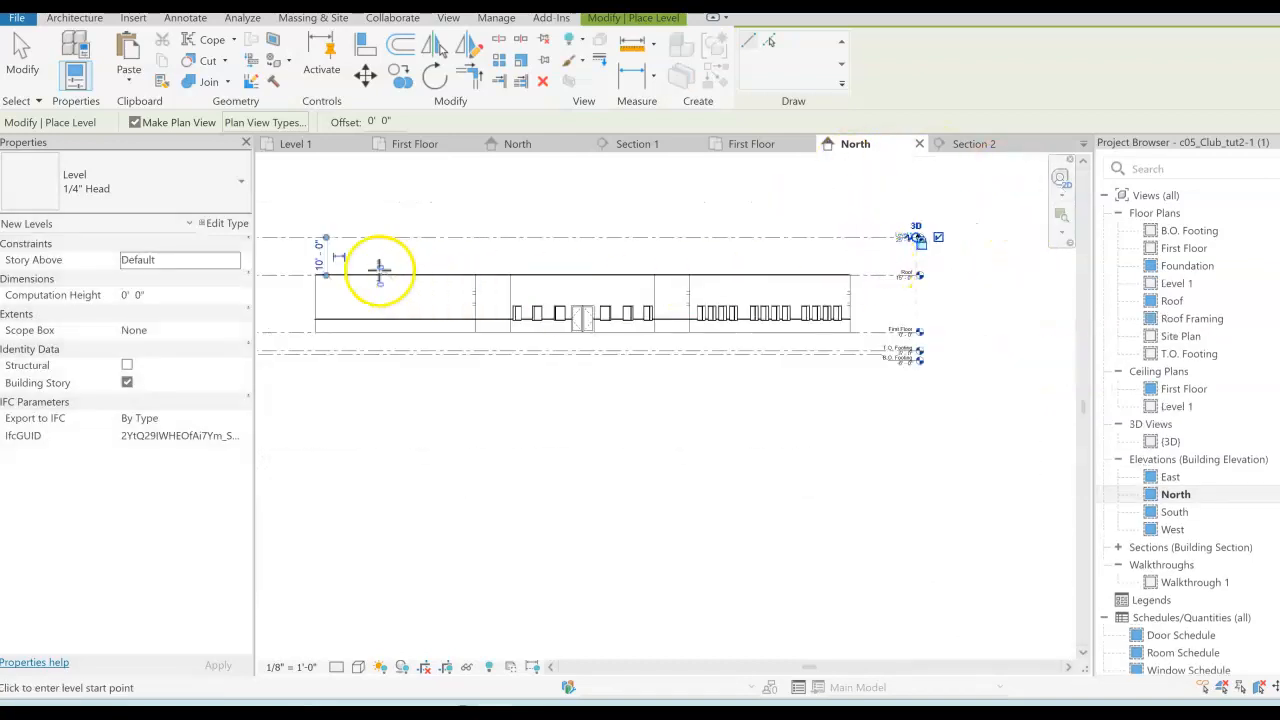
scroll(314, 251, "up", 2)
middle_click_drag(314, 251, 657, 280)
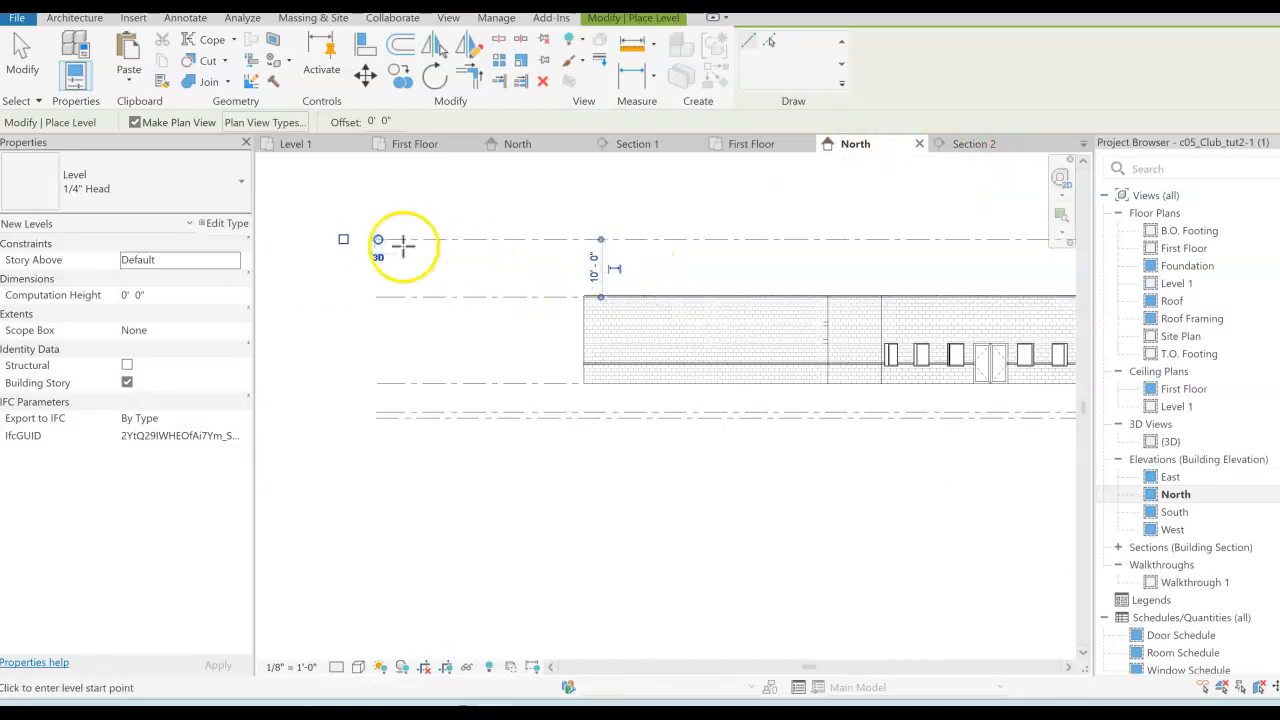
key("Escape")
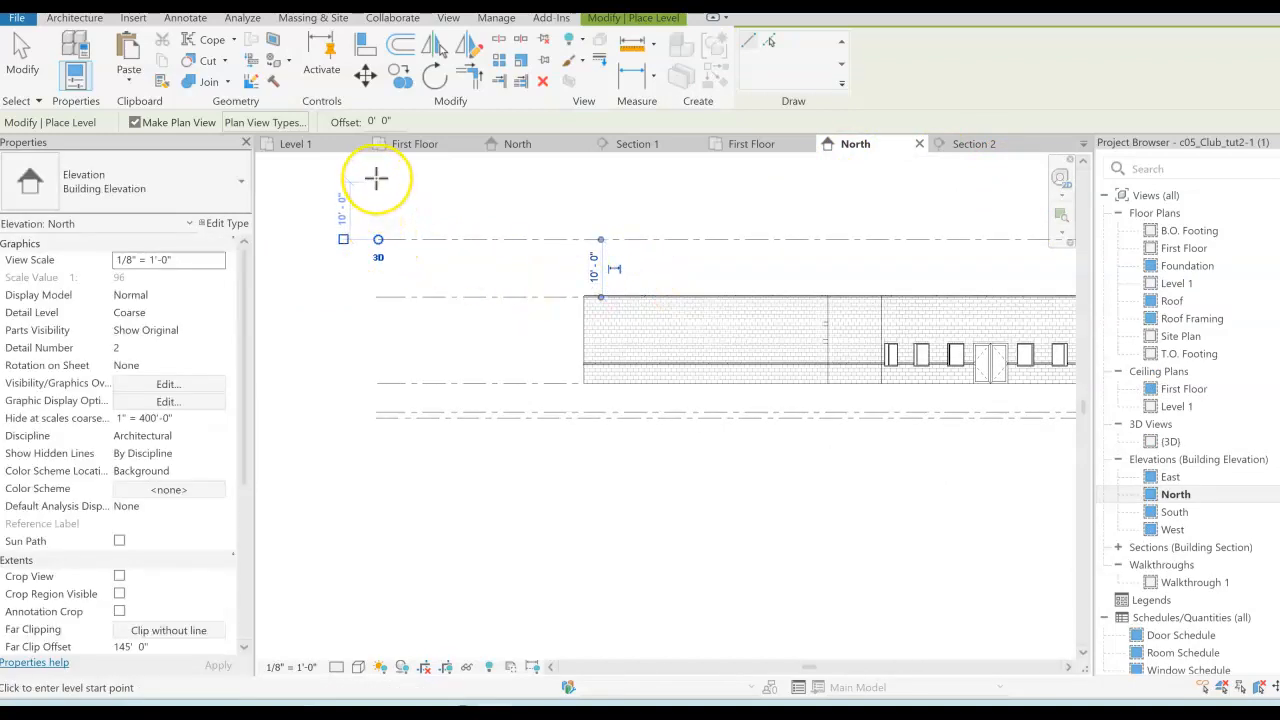
left_click(378, 178)
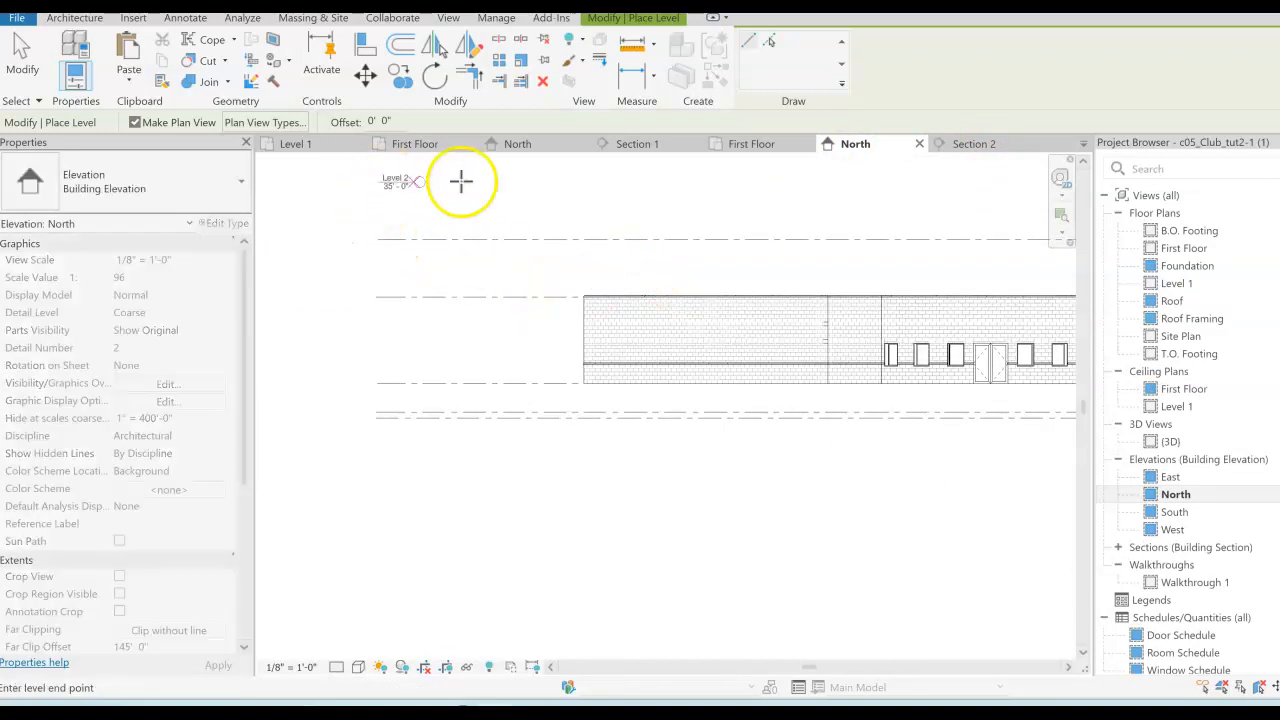
right_click(750, 203)
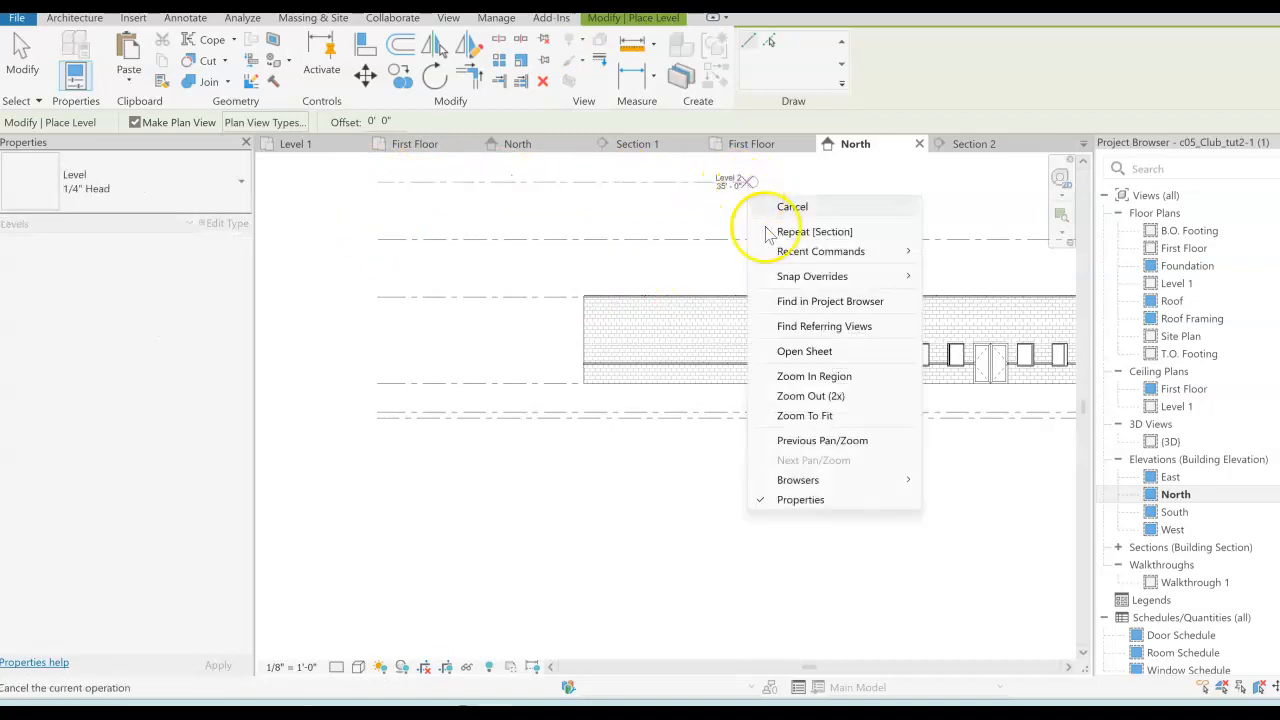
left_click(795, 395)
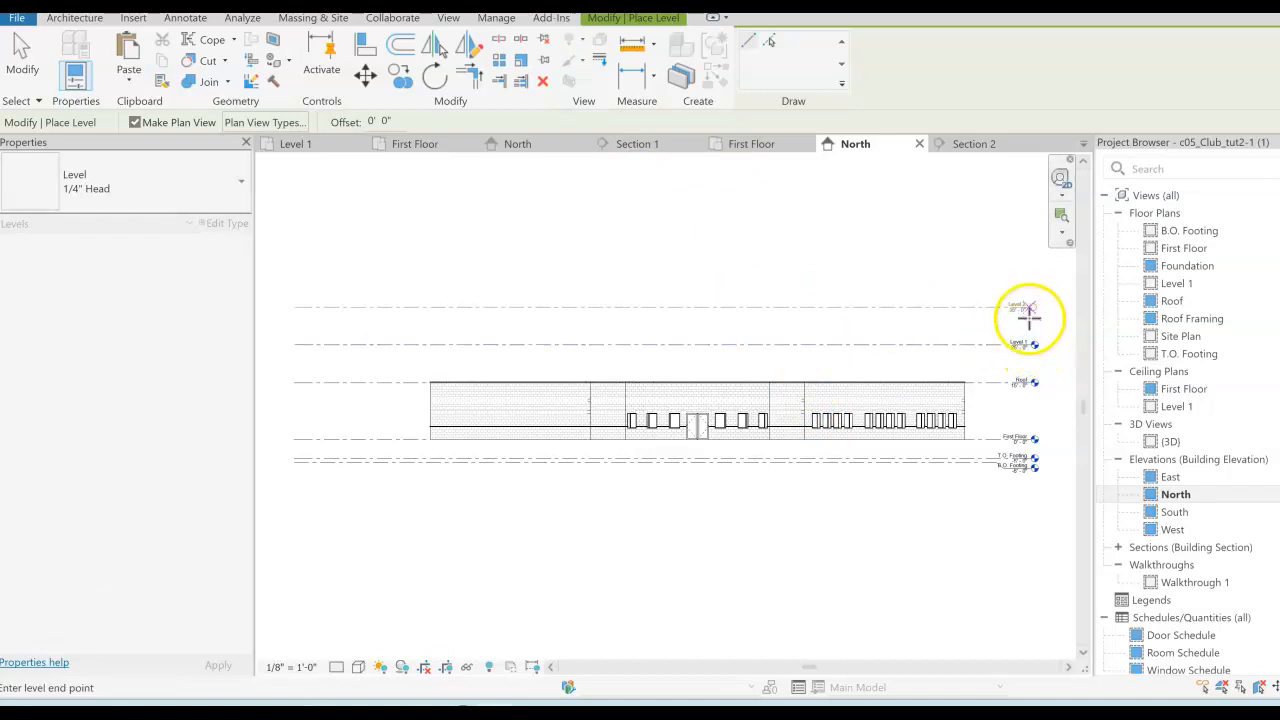
left_click(1029, 308)
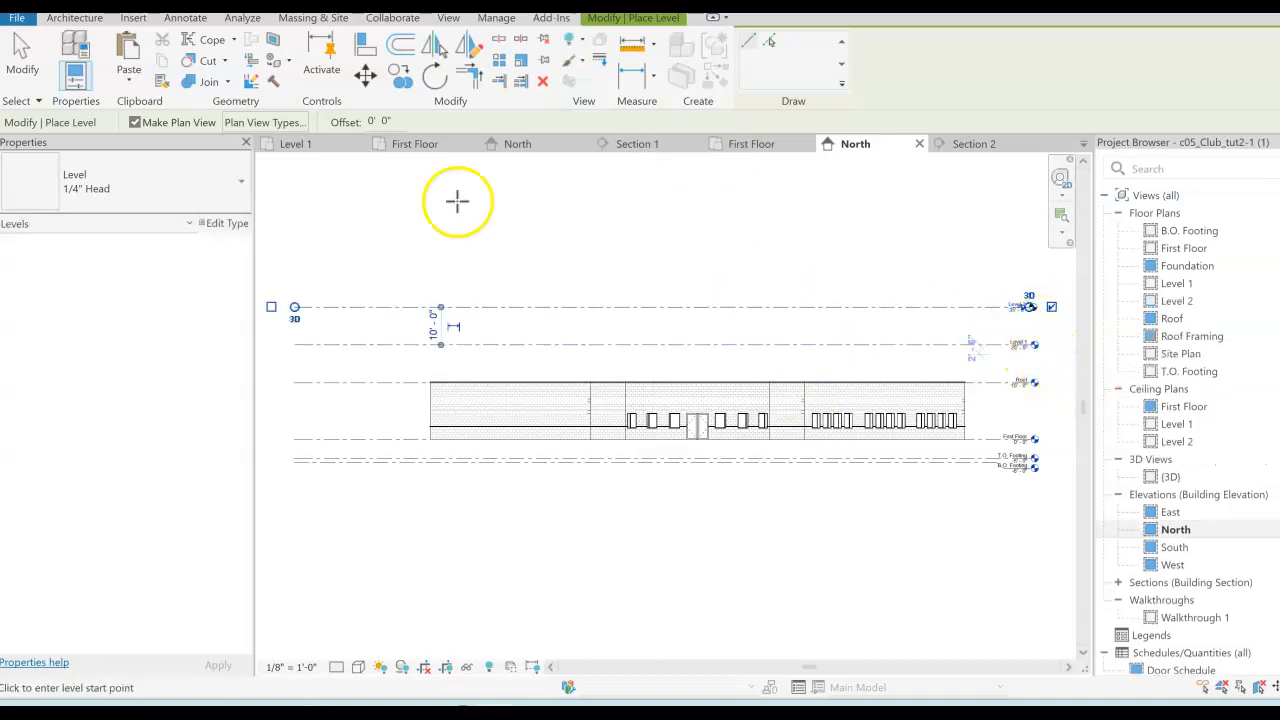
key("Escape")
key("Escape")
- Rename the 15'-0" level as Second Floor, and rename its corresponding views too
scroll(1020, 366, "up", 5)
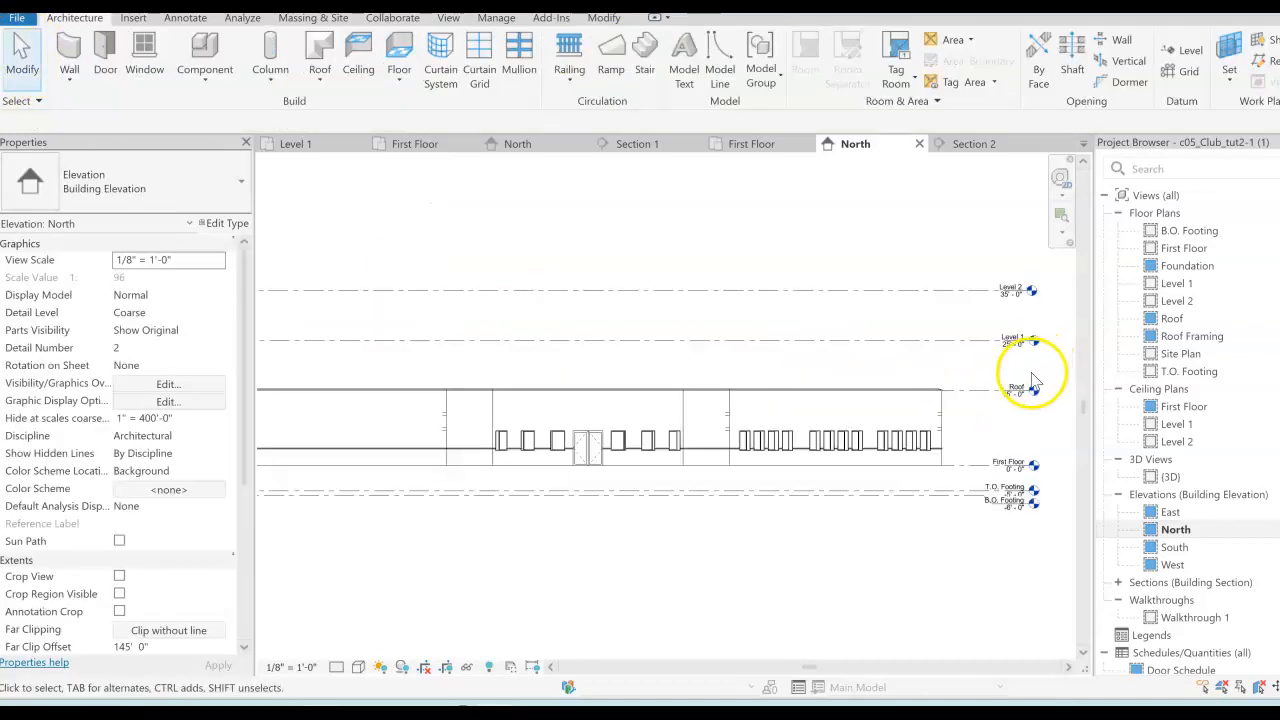
scroll(1030, 405, "up", 1)
left_click(993, 405)
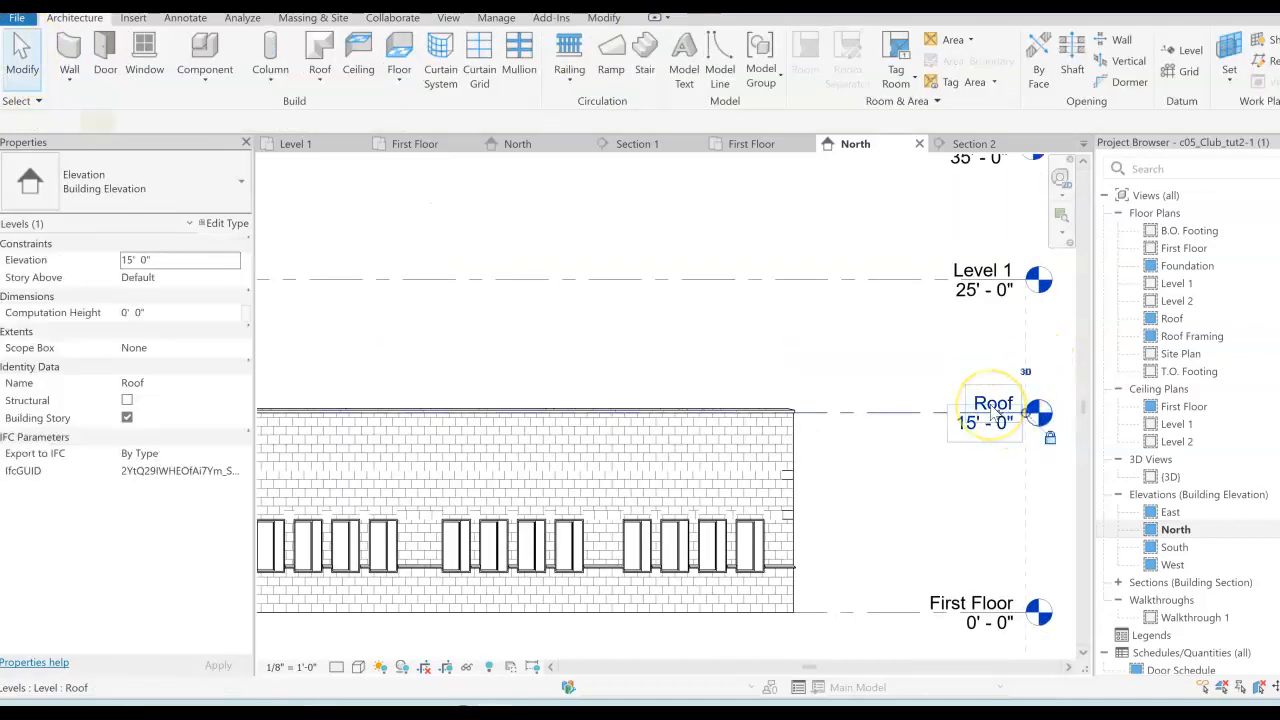
left_click(1001, 403)
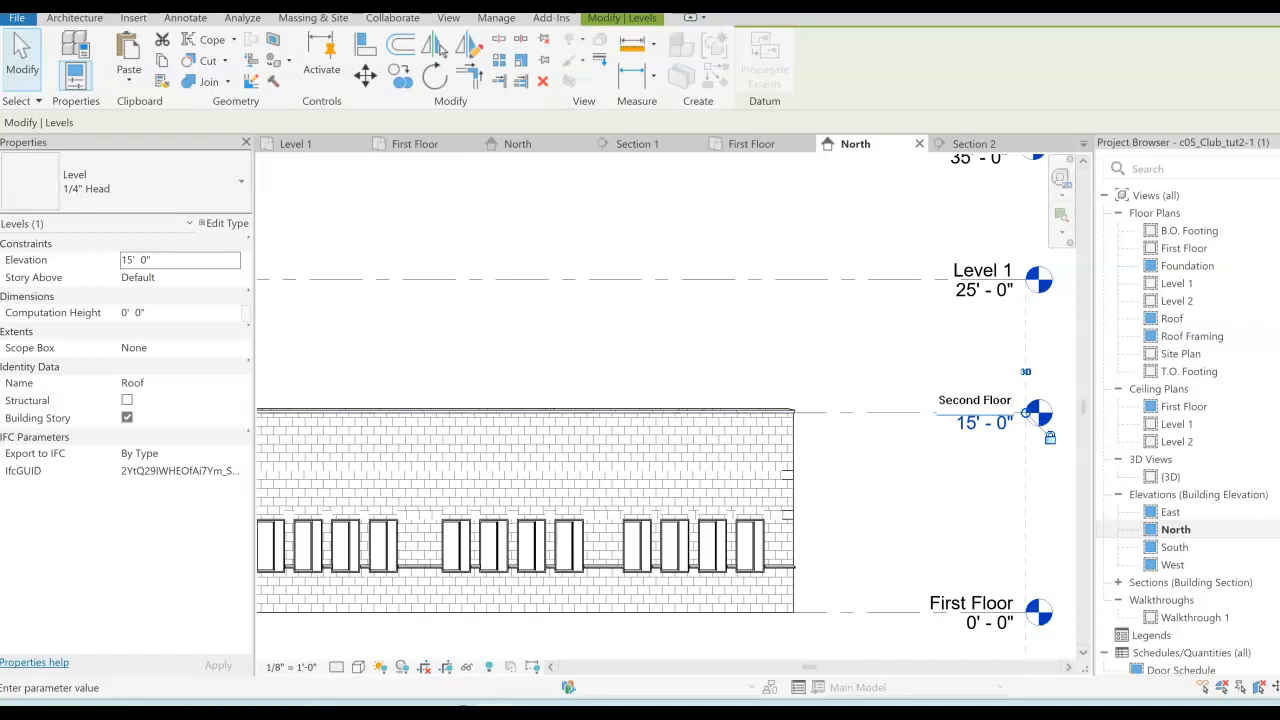
left_click(979, 280)
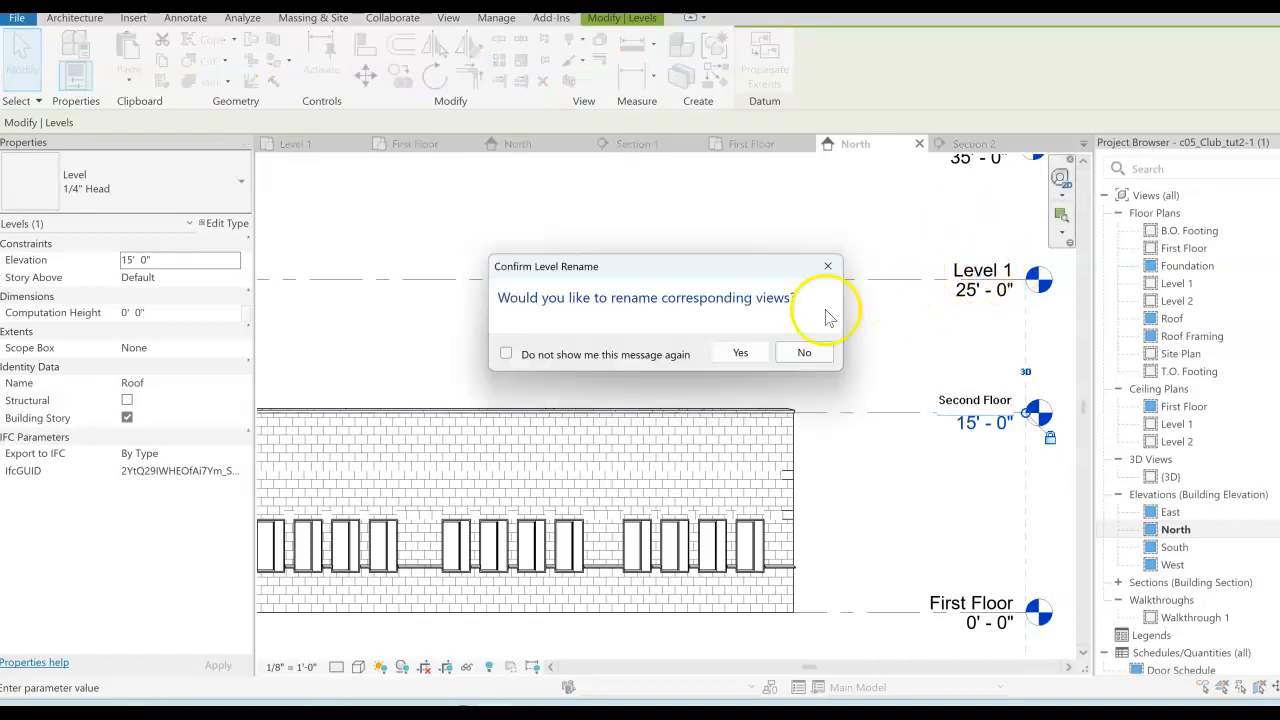
left_click(740, 352)
- Rename the 25'-0" level as Third Floor, including its corresponding views
double_click(987, 270)
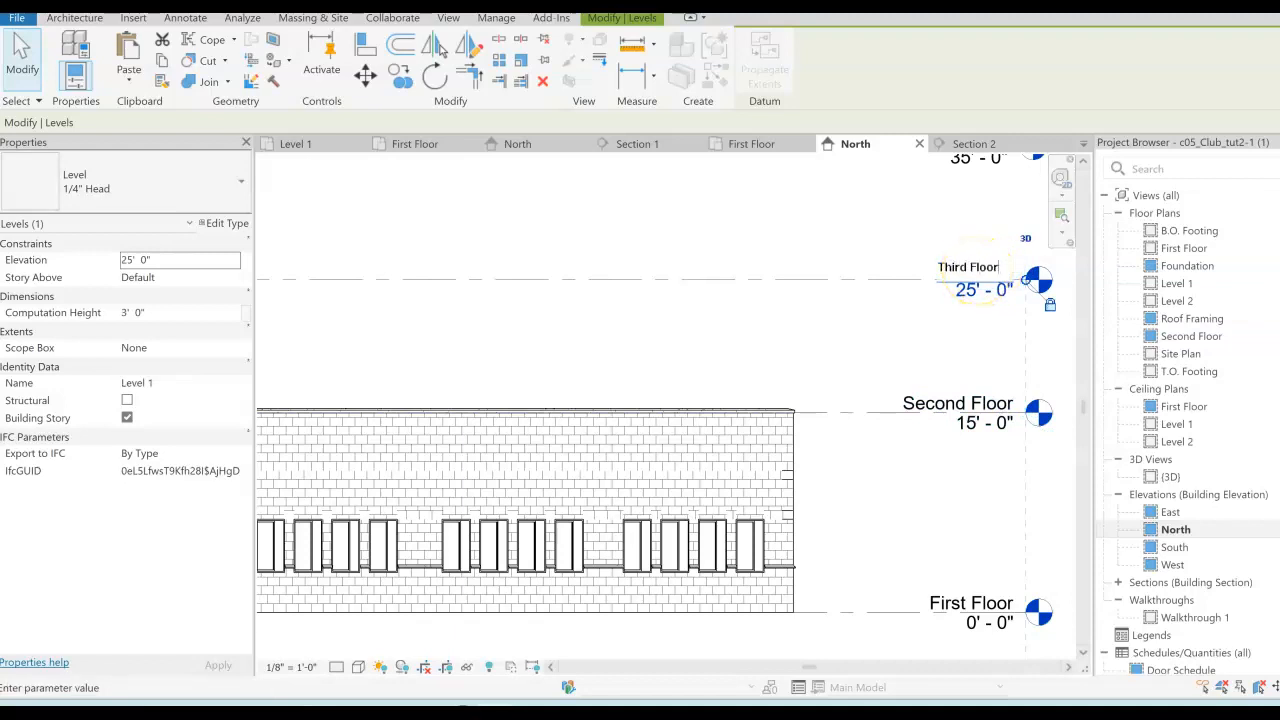
type("Third Floor")
left_click(975, 345)
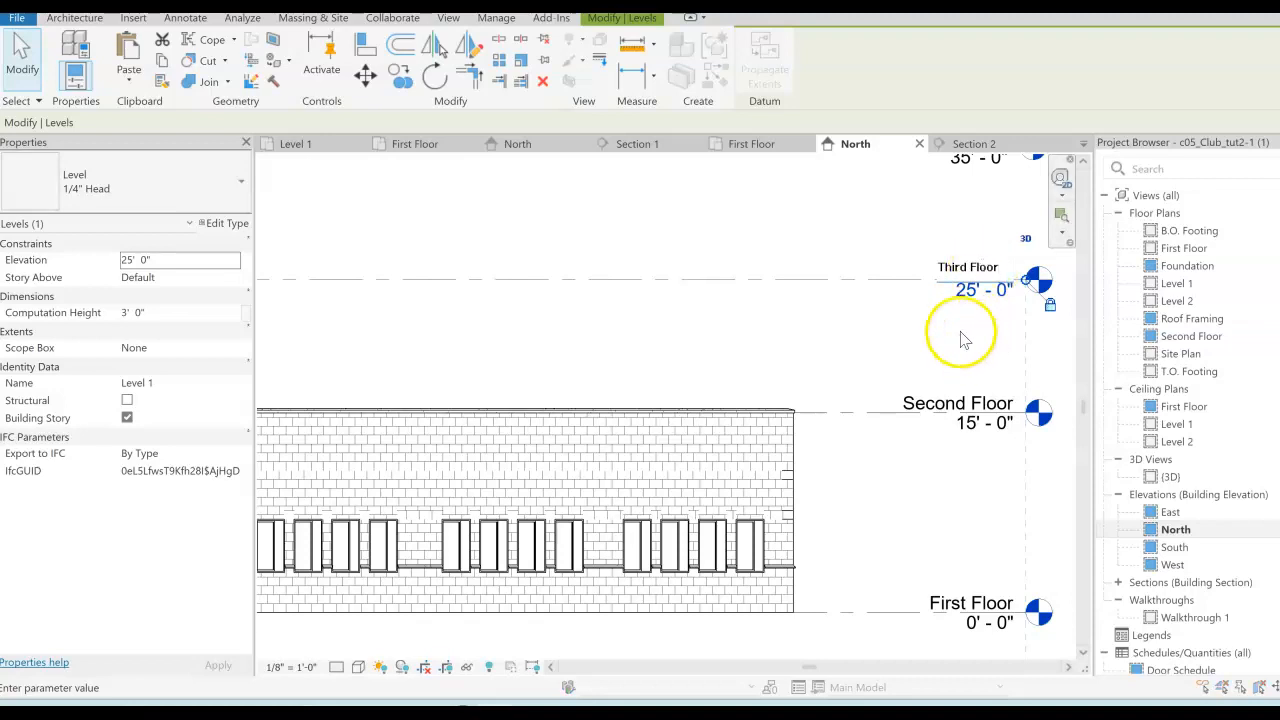
left_click(741, 353)
- Rename the 35'-0" level as Roof, including its corresponding views
scroll(966, 220, "up", 2)
scroll(971, 214, "down", 3)
middle_click_drag(971, 214, 945, 330)
scroll(940, 265, "up", 2)
left_click(938, 250)
left_click(943, 248)
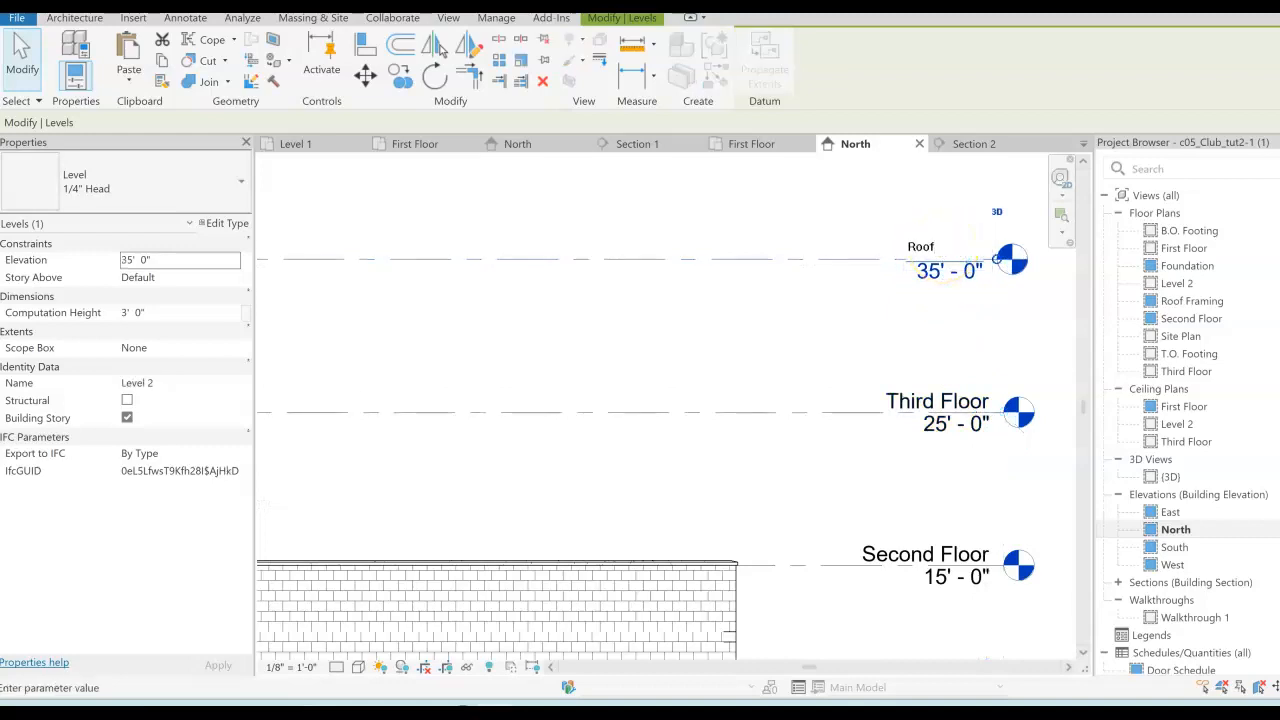
type("Roof")
key("Return")
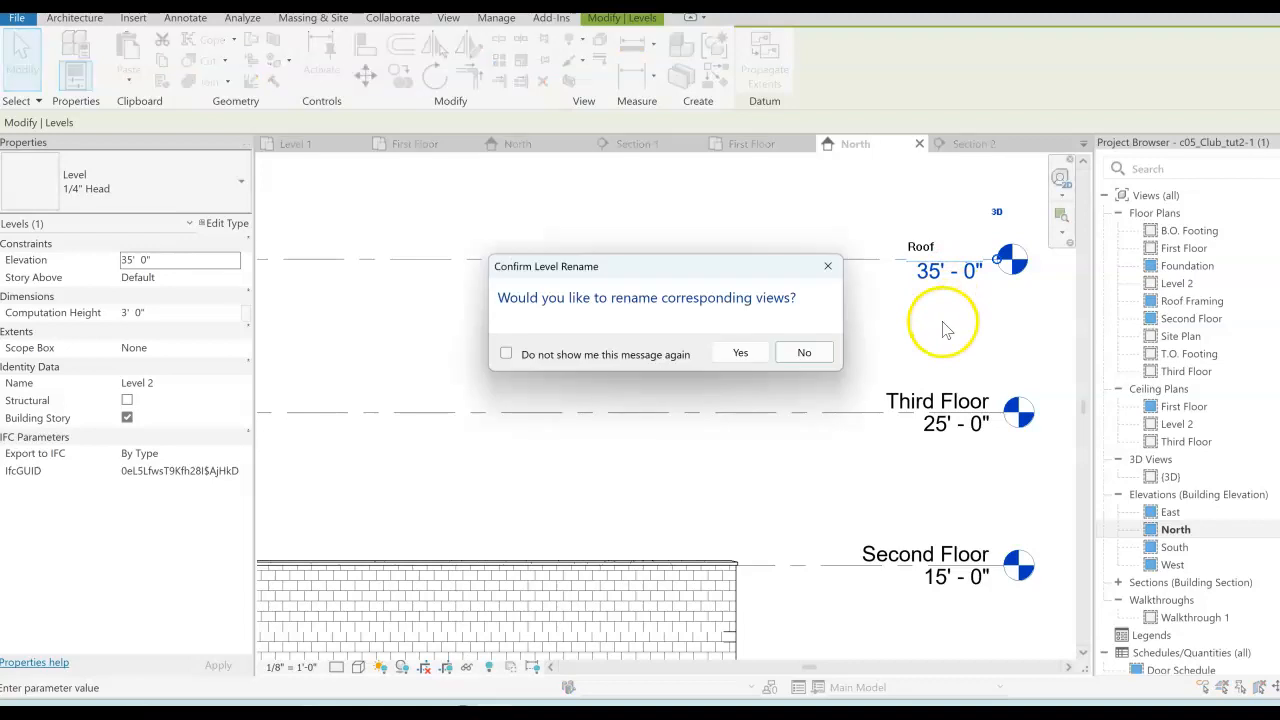
left_click(741, 353)
- Try adjusting the head end of the 35'-0" Roof level, and deselect the level
scroll(810, 295, "down", 4)
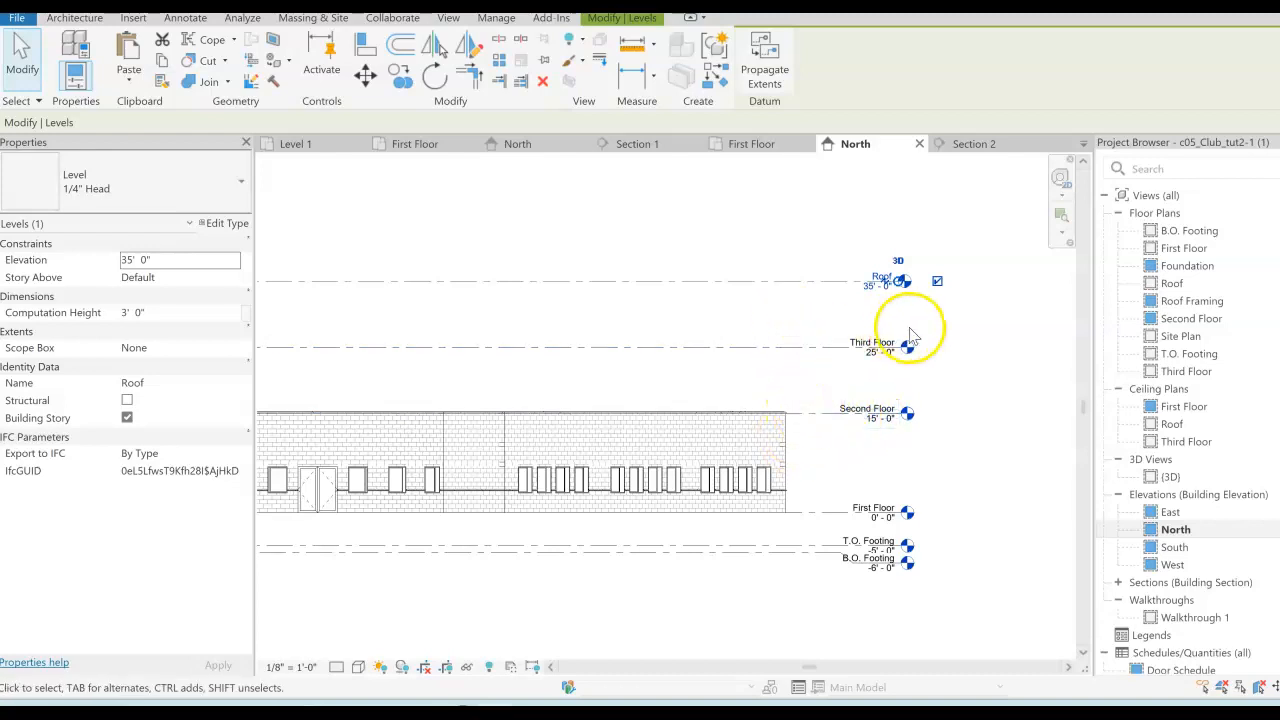
scroll(920, 340, "up", 1)
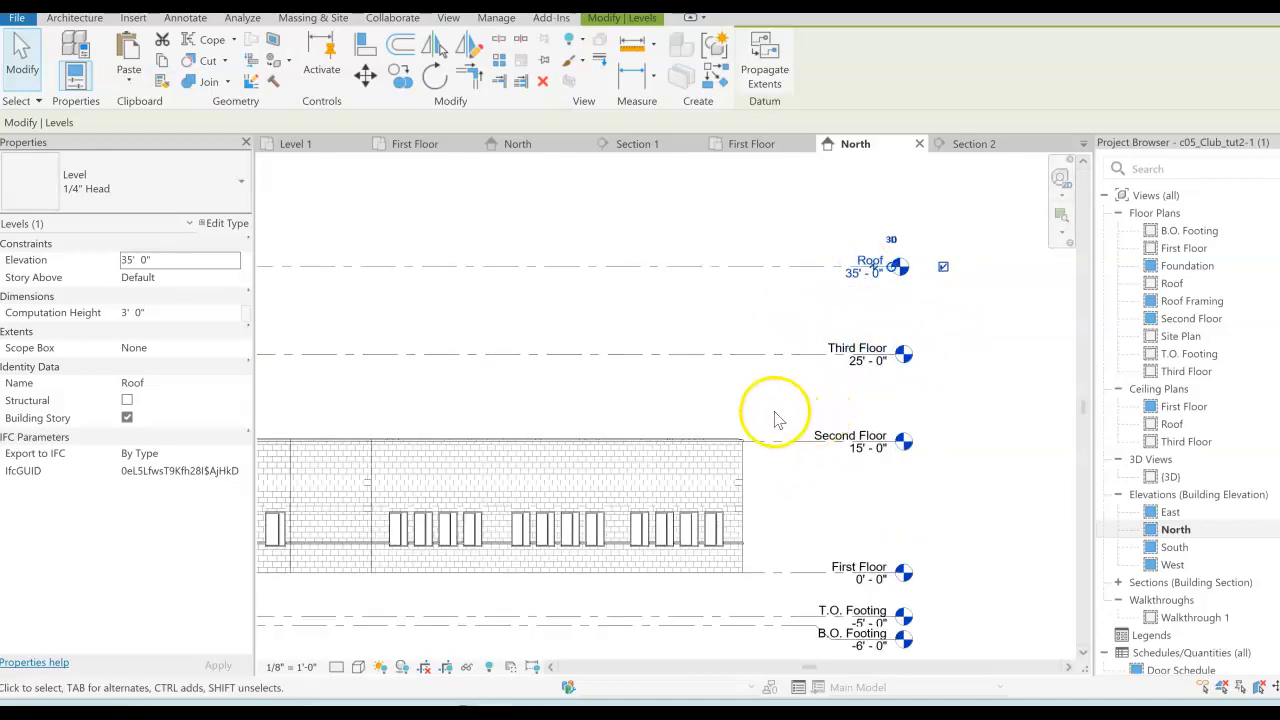
scroll(903, 274, "up", 1)
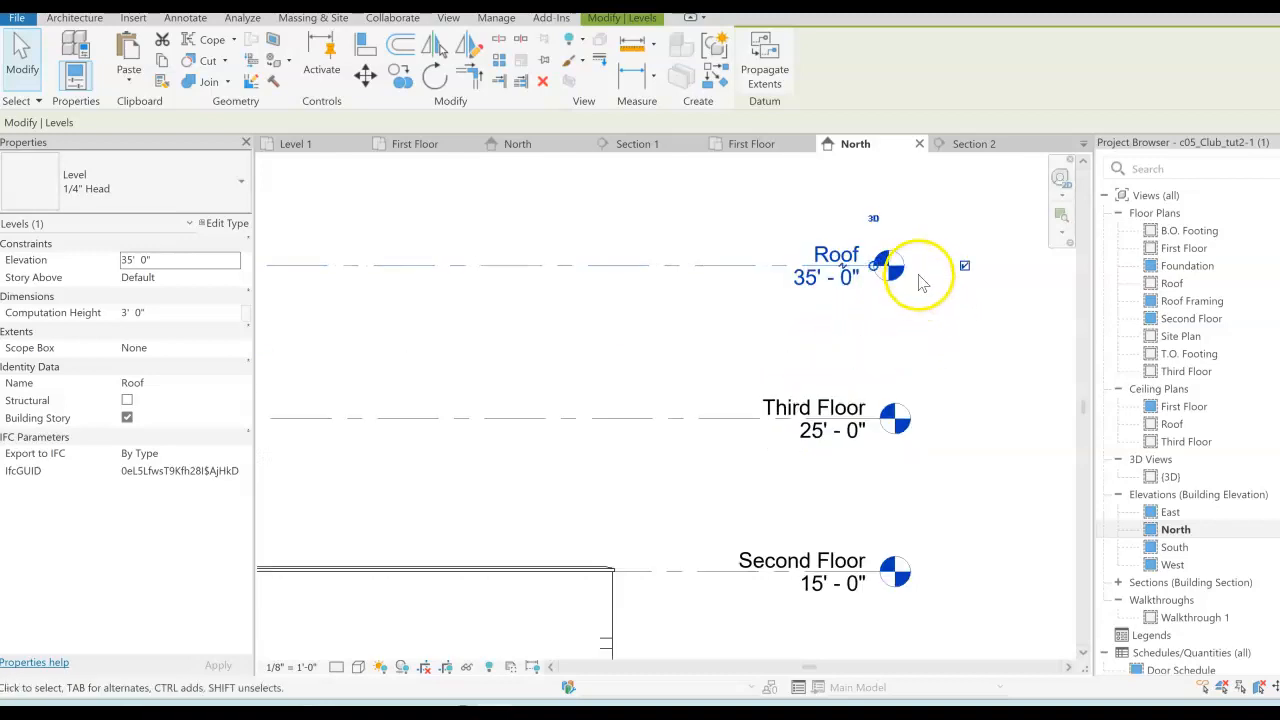
mouse_move(873, 267)
left_mouse_down()
mouse_move(886, 307)
mouse_move(872, 327)
mouse_move(873, 289)
left_mouse_up()
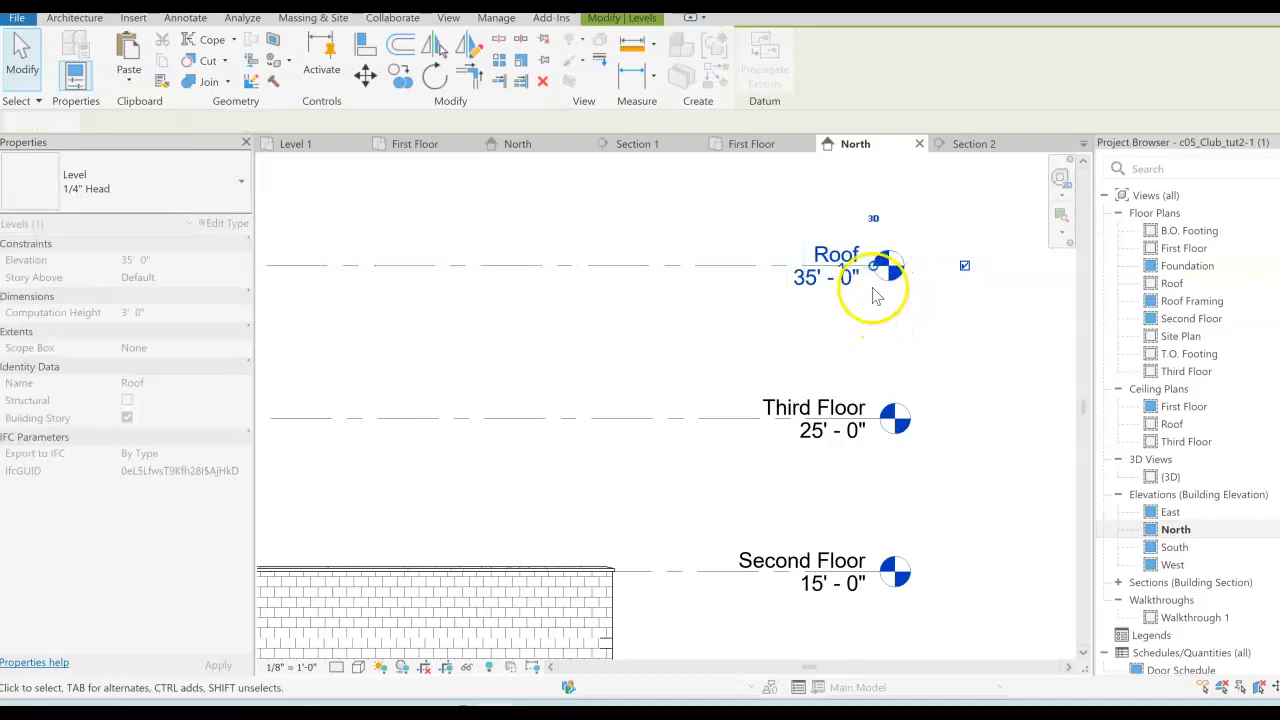
left_click(807, 343)
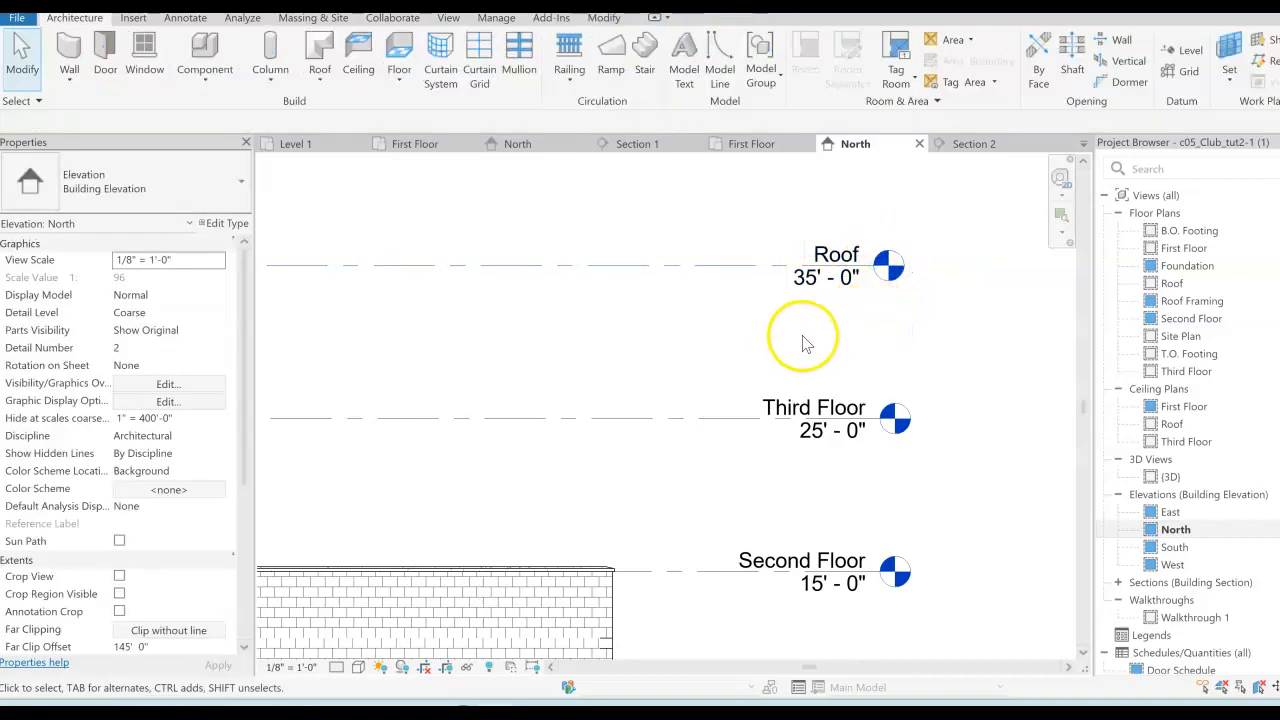
- Undo the three level renames and the two levels added at 25'-0" and 35'-0" in the North elevation
scroll(805, 342, "down", 10)
middle_click_drag(722, 386, 979, 336)
scroll(979, 336, "up", 1)
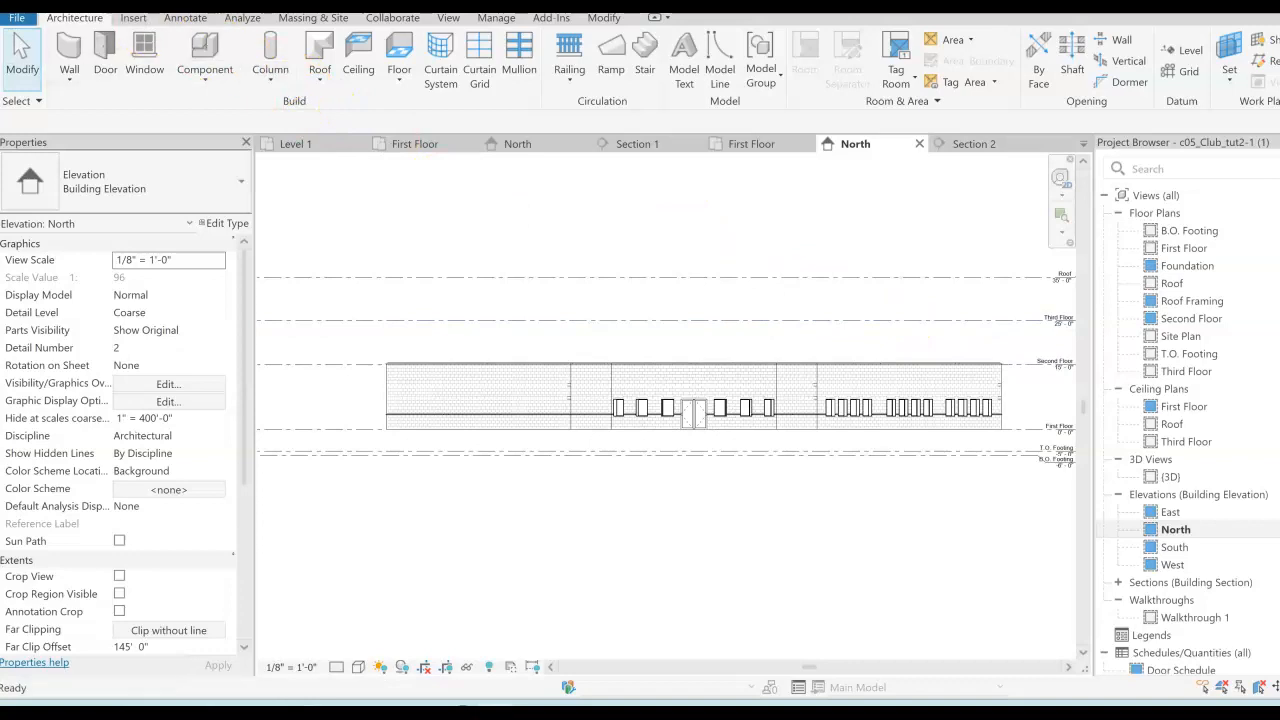
scroll(1055, 282, "up", 5)
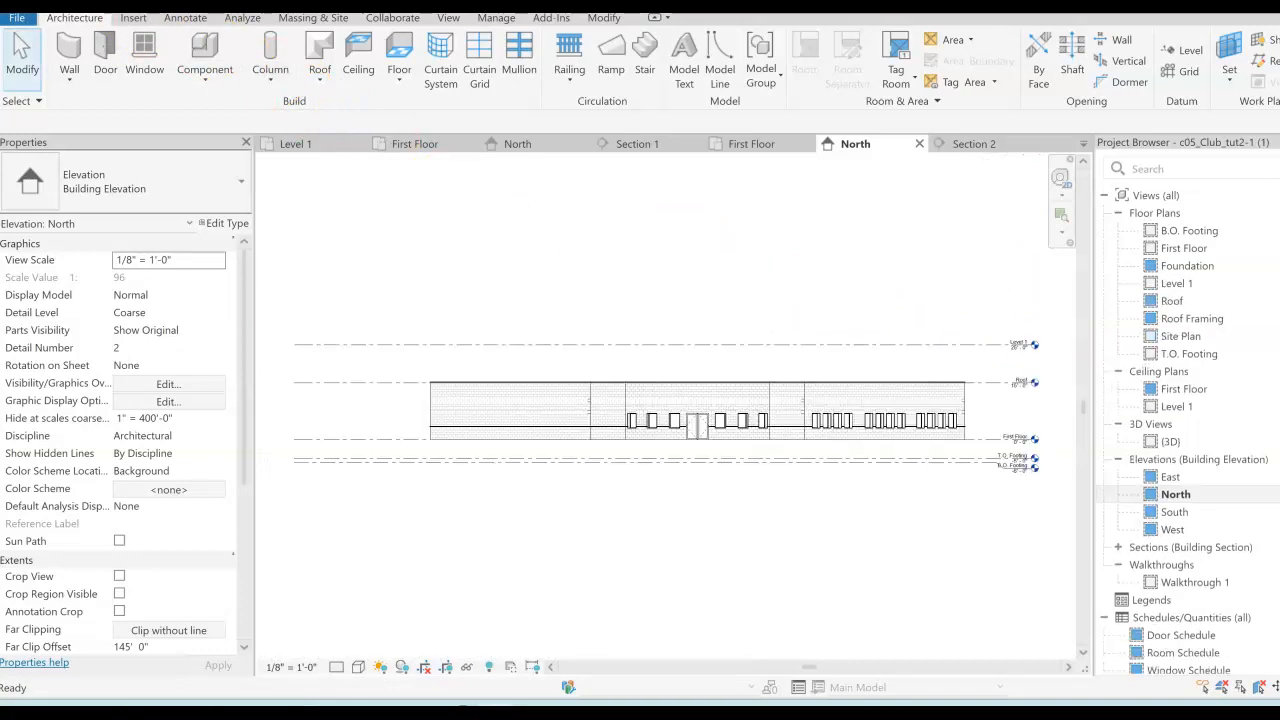
scroll(480, 420, "up", 2)
middle_click_drag(480, 420, 660, 354)
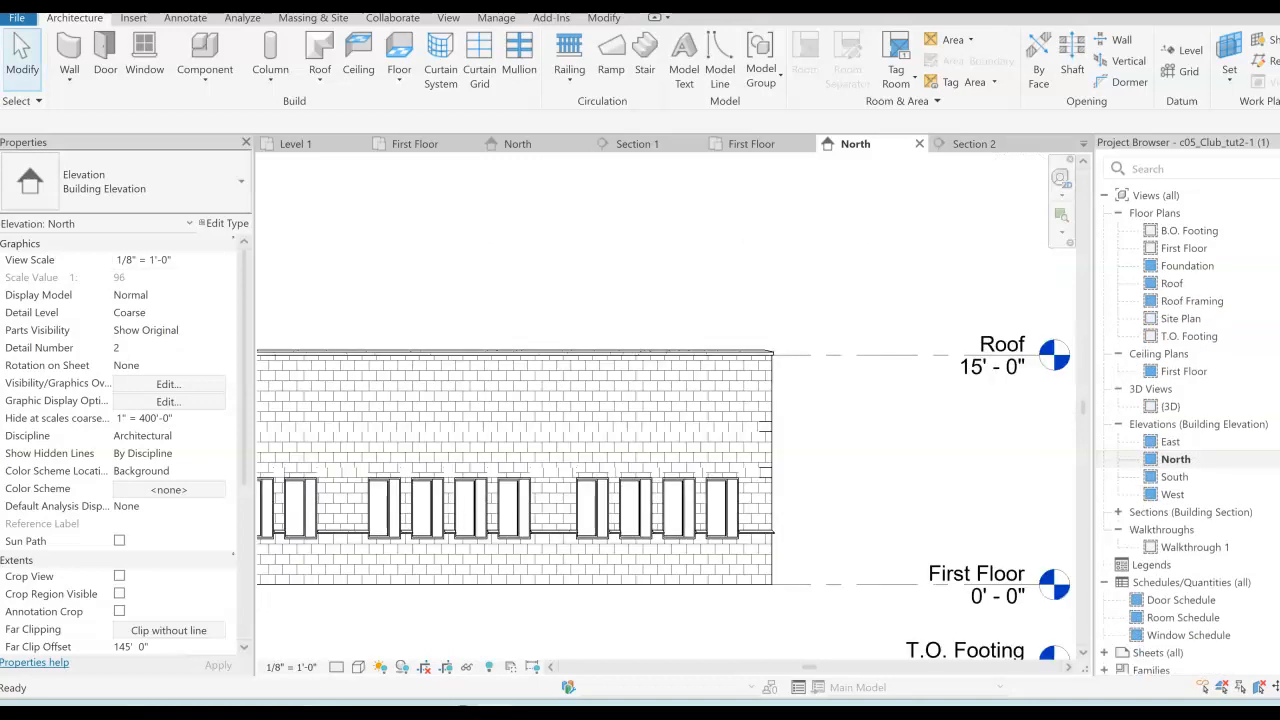
scroll(729, 371, "down", 3)
middle_click_drag(777, 457, 810, 490)
scroll(790, 490, "up", 1)
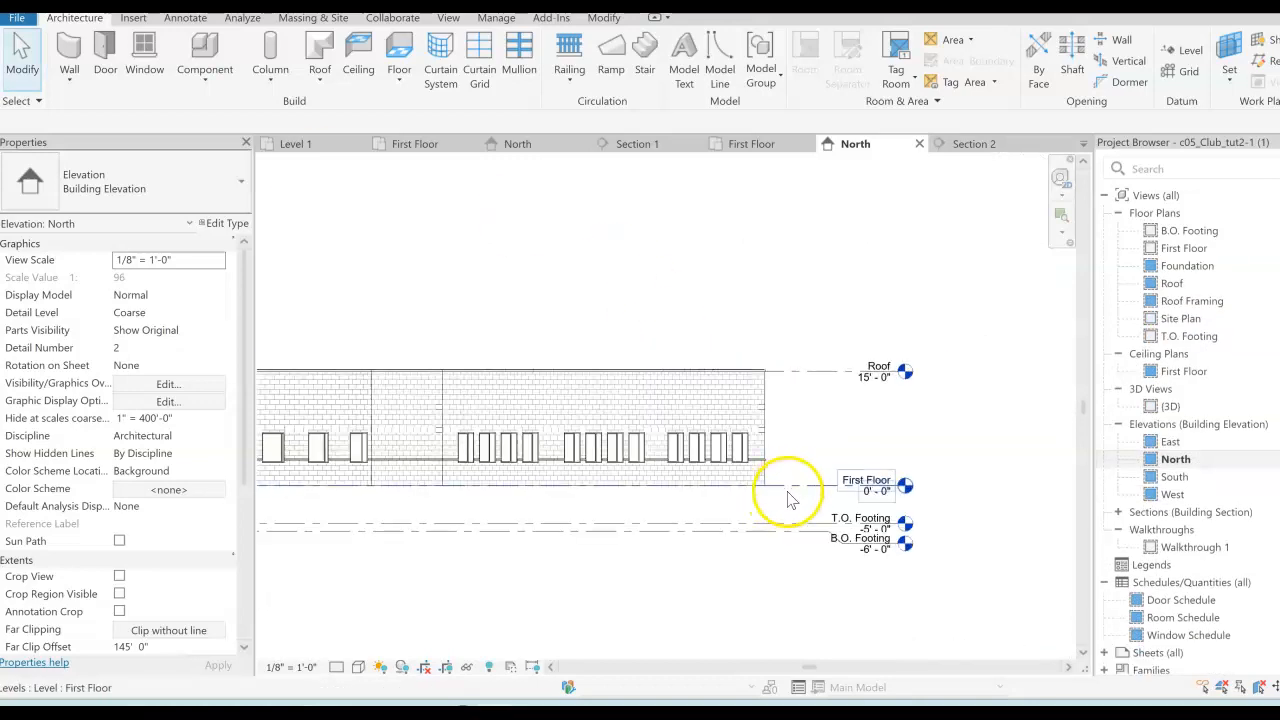